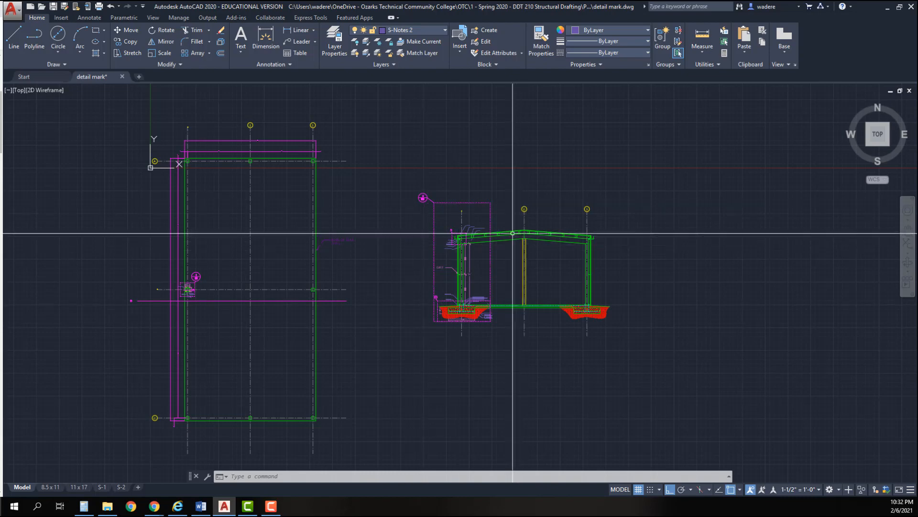
Set the annotation scale to 1/4" = 1'-0" for the building section
scroll(478, 234, up, 4)
middle_drag(480, 256, 286, 210)
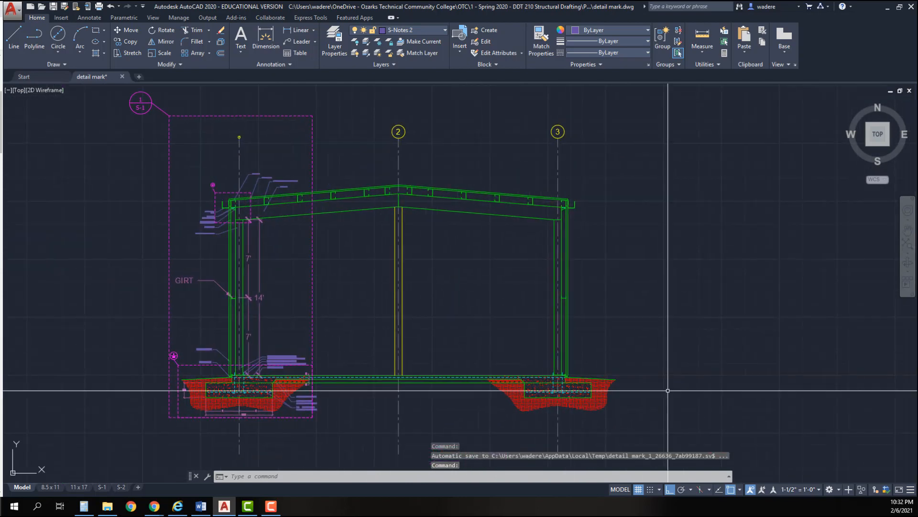
click(819, 490)
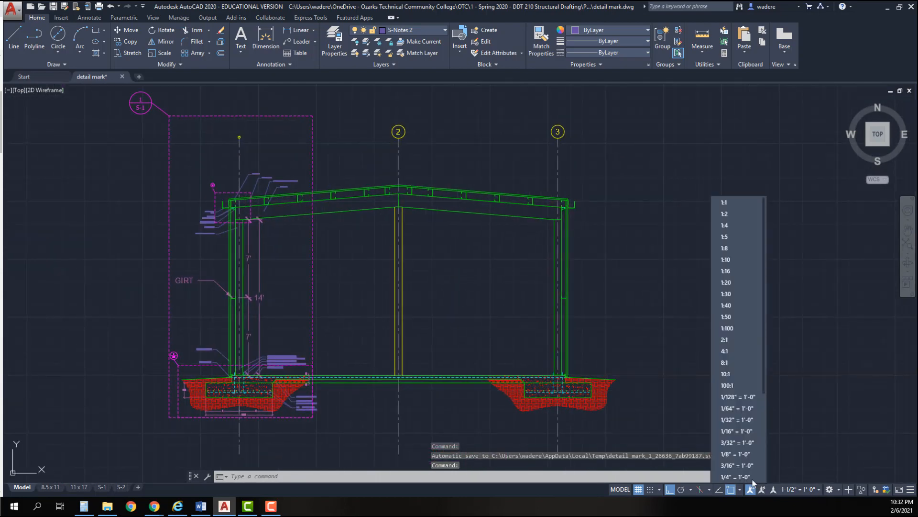
click(740, 477)
scroll(279, 185, up, 6)
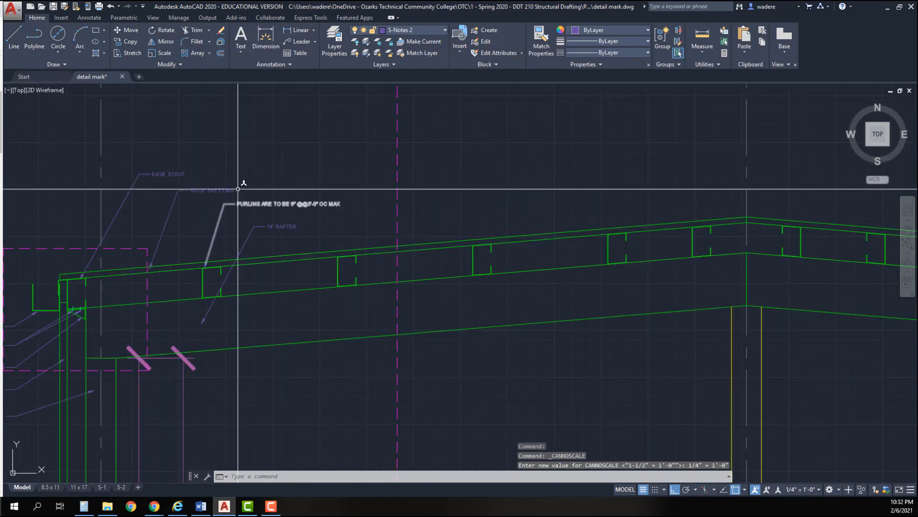
scroll(258, 222, down, 5)
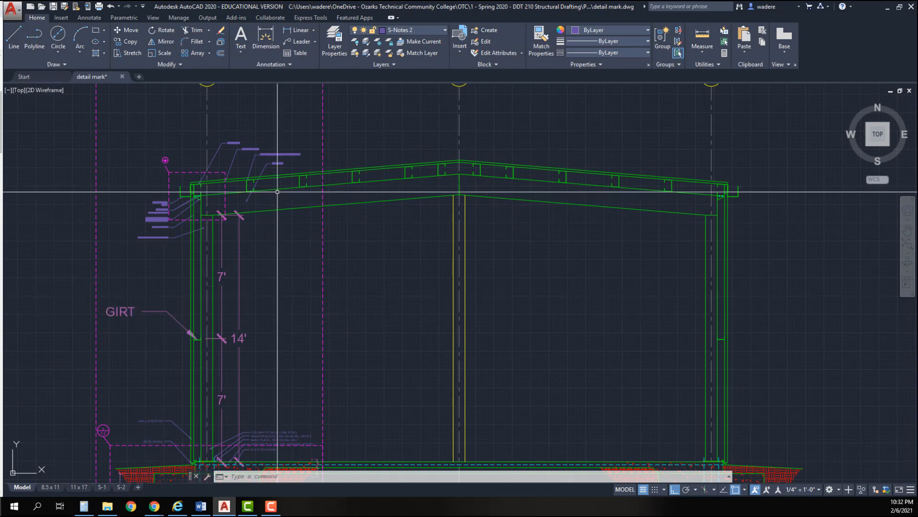
Copy the upper roof line between grids 1 and 2 straight up into the empty space above the roof
middle_drag(282, 206, 221, 268)
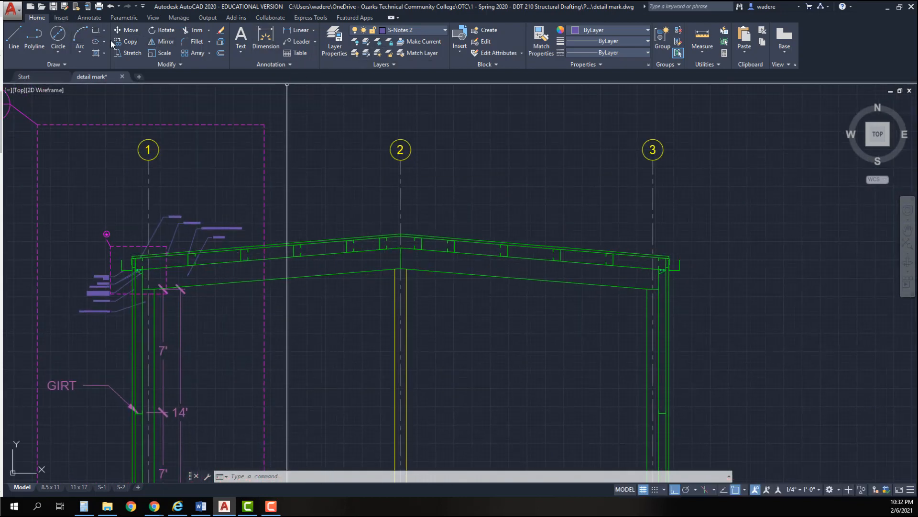
click(125, 42)
scroll(292, 191, up, 2)
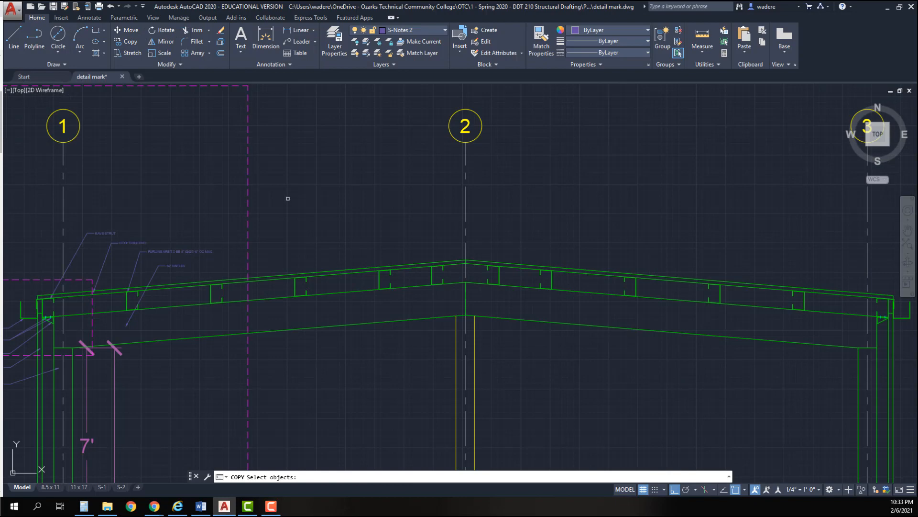
click(266, 275)
key(Return)
click(316, 293)
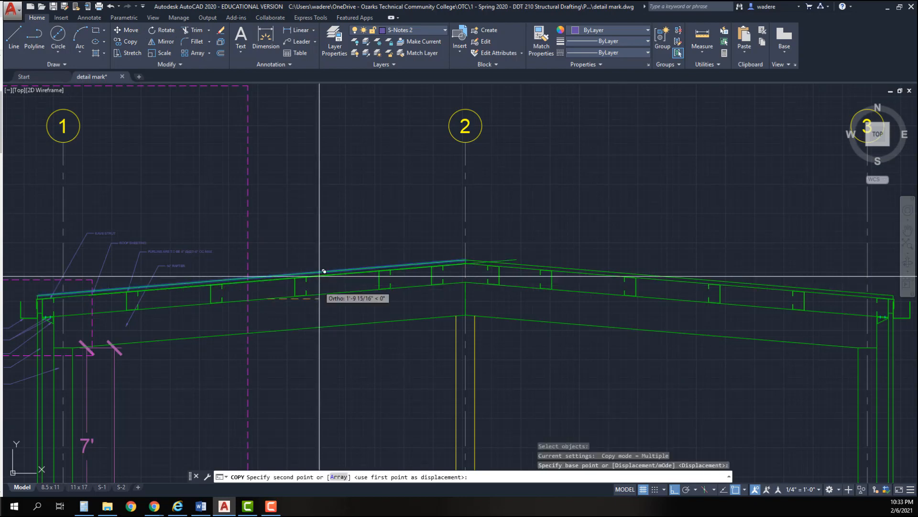
click(319, 242)
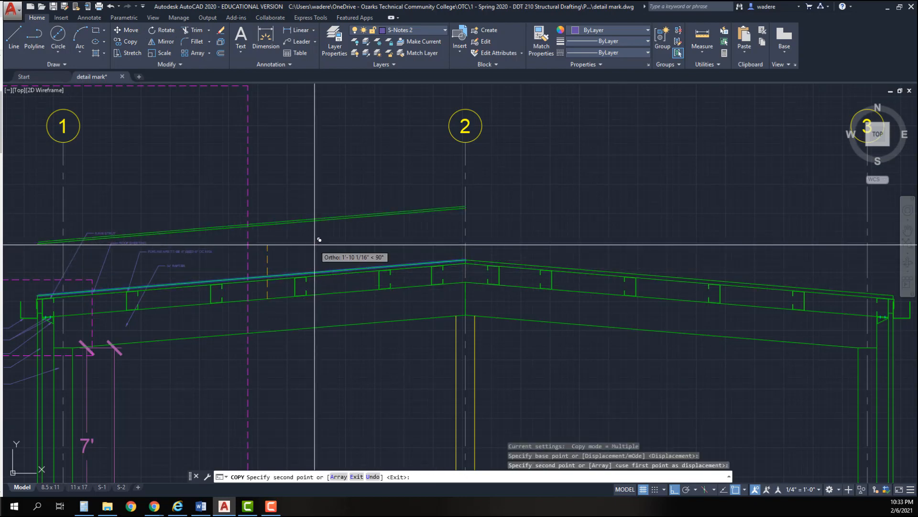
key(Escape)
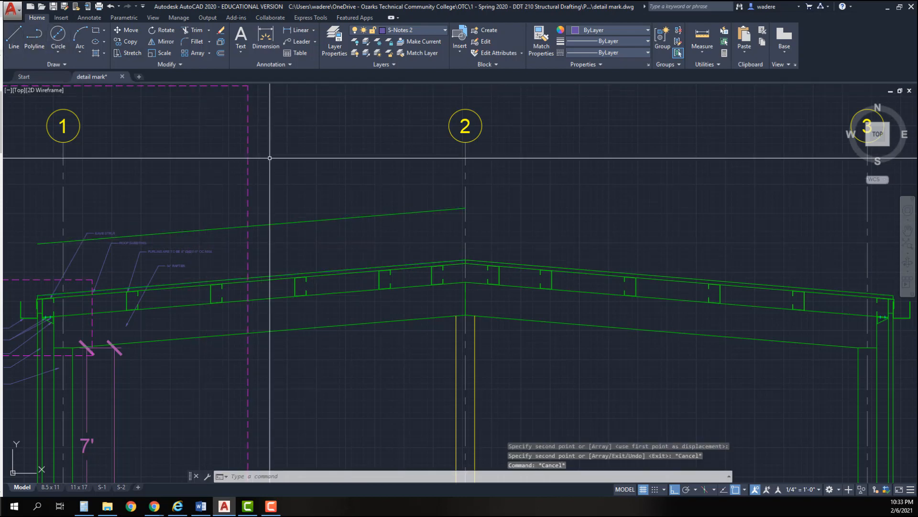
Draw a short vertical line crossing the middle of the copied roof line
click(273, 185)
key(Escape)
key(Escape)
text(l)
key(Return)
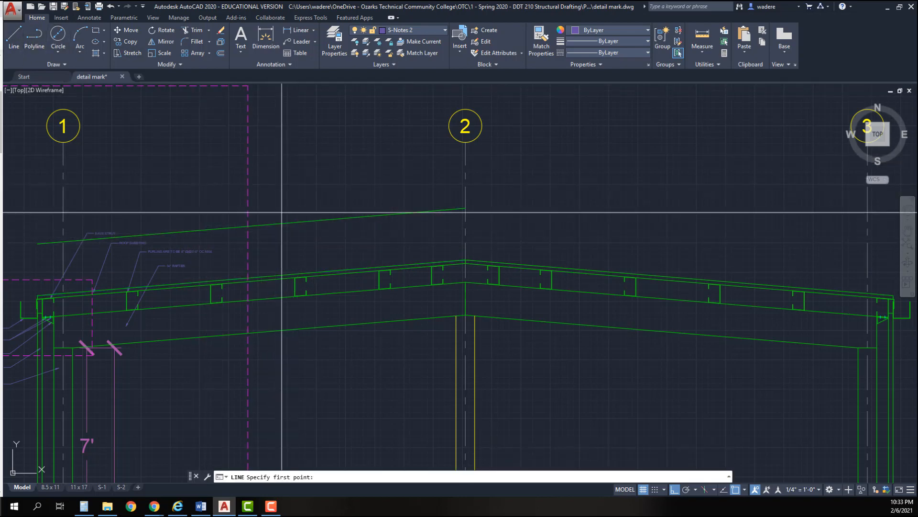
click(272, 208)
click(273, 245)
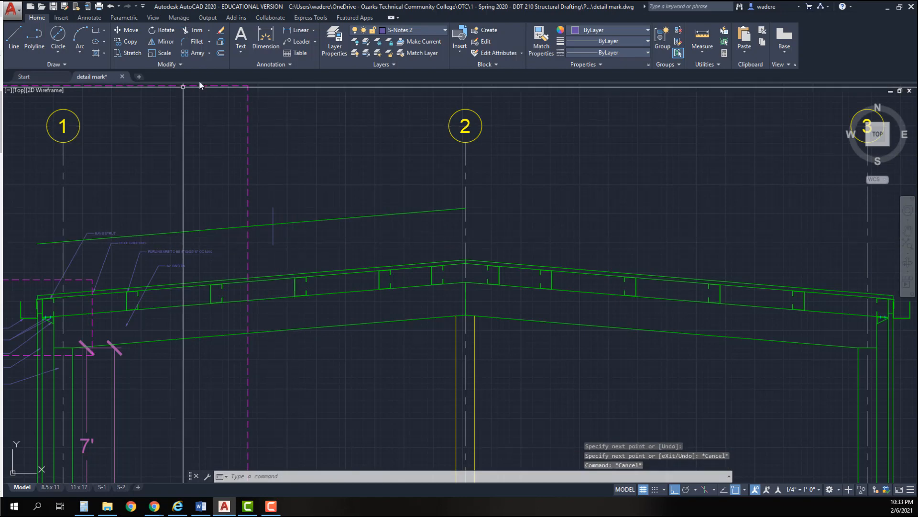
Offset the short vertical line 11" to its right
click(221, 52)
text(1)
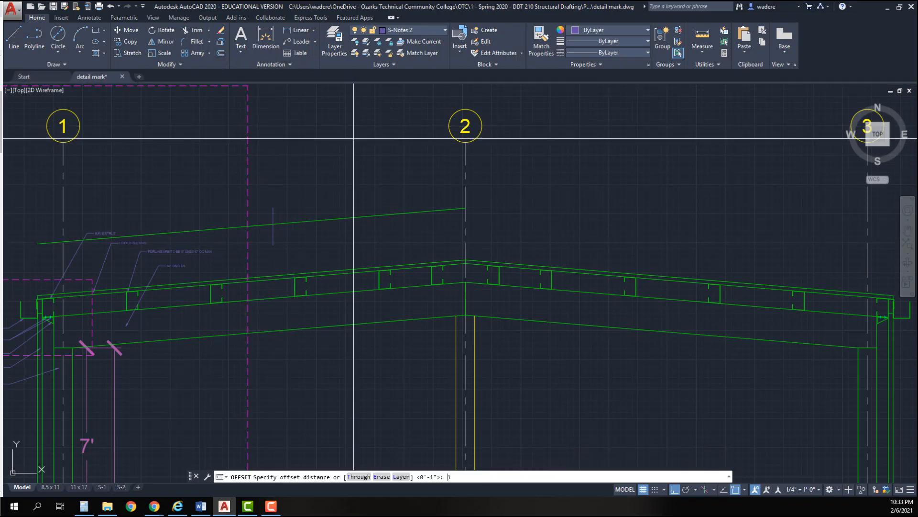
text(1)
key(Return)
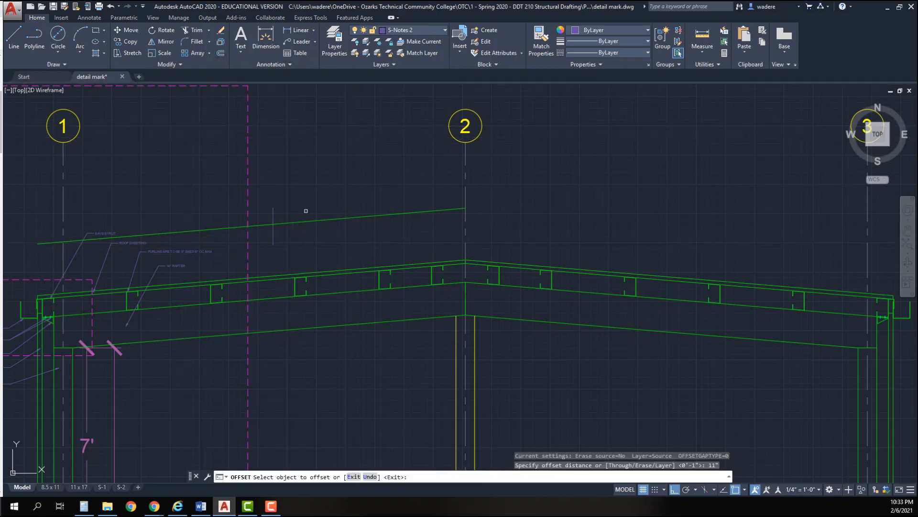
click(274, 231)
click(331, 233)
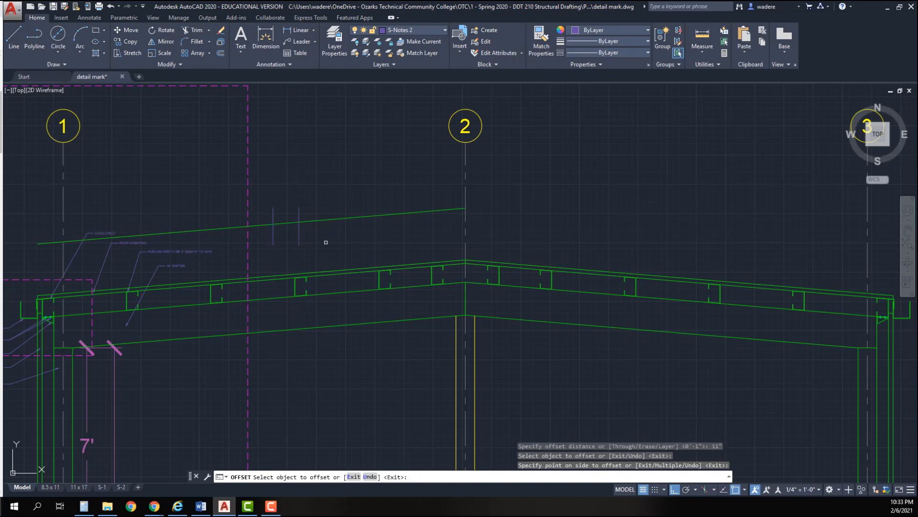
Draw a horizontal line from the first vertical's intersection with the sloped line across to the second vertical
click(14, 38)
scroll(279, 232, up, 4)
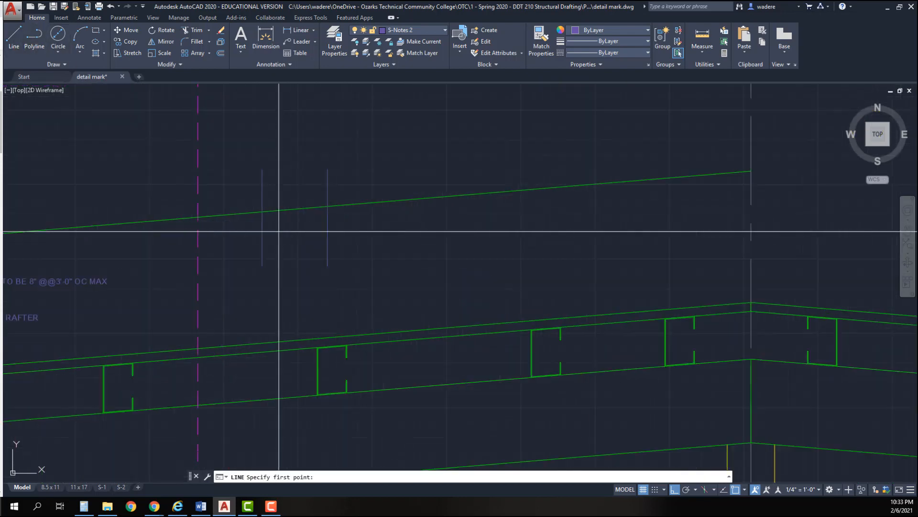
scroll(279, 231, up, 2)
click(263, 212)
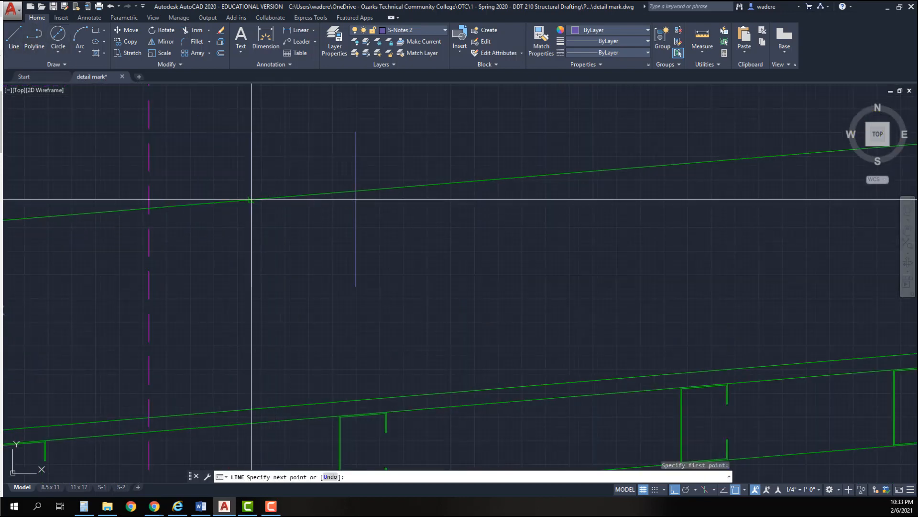
click(355, 199)
key(Escape)
key(Escape)
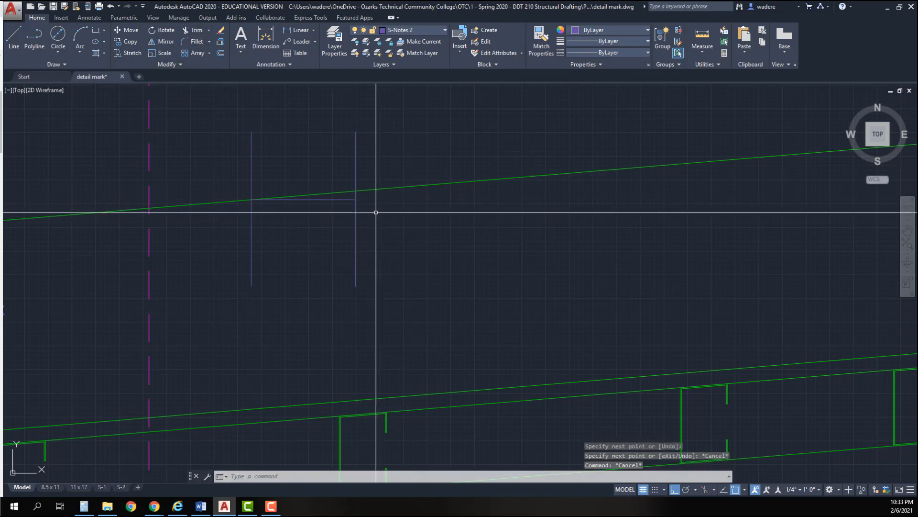
Trim the copied roof line outside the two verticals, both verticals below the horizontal line, and the second vertical above the slope
click(190, 30)
click(375, 222)
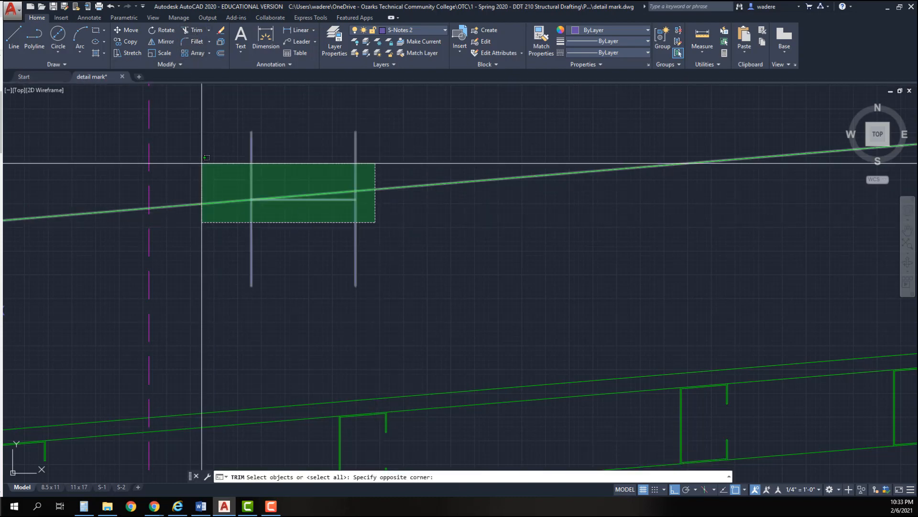
click(202, 163)
key(Return)
click(287, 232)
click(218, 244)
click(207, 212)
click(202, 198)
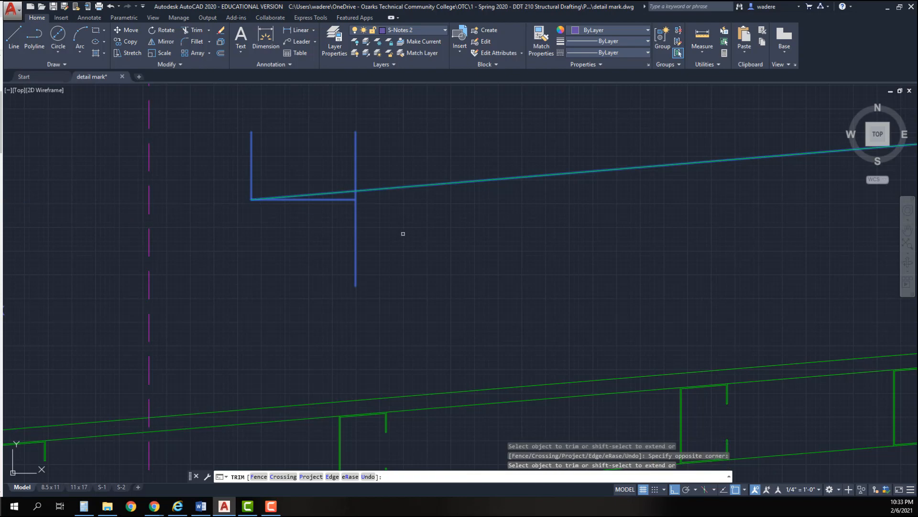
click(389, 240)
click(328, 225)
click(420, 186)
click(380, 174)
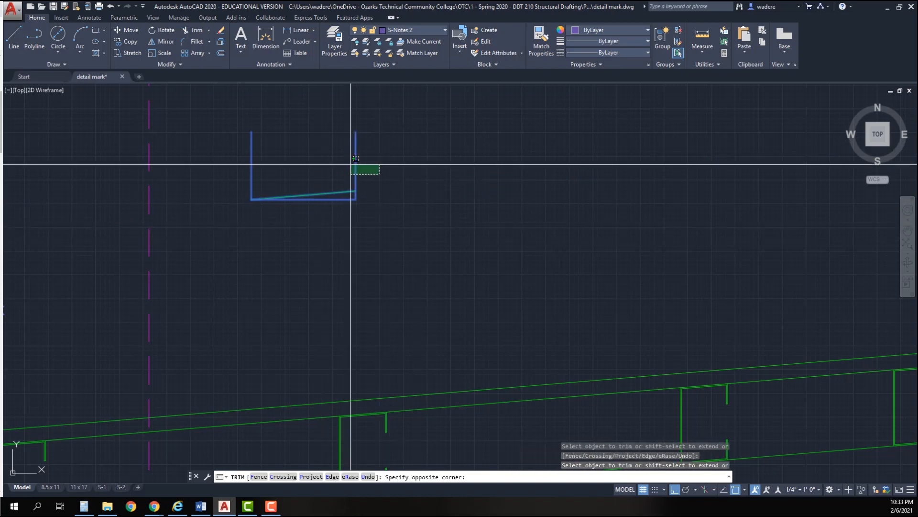
click(345, 164)
key(Escape)
key(Escape)
Erase the leftover vertical segment above the slope triangle's sharp corner
click(266, 166)
click(221, 152)
key(Delete)
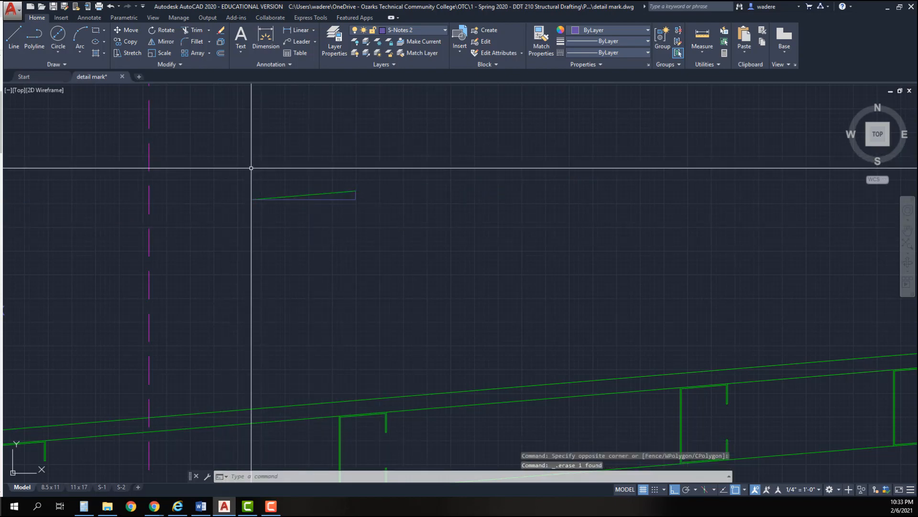
Match the properties of the triangle's horizontal line onto its sloped and vertical sides
click(541, 42)
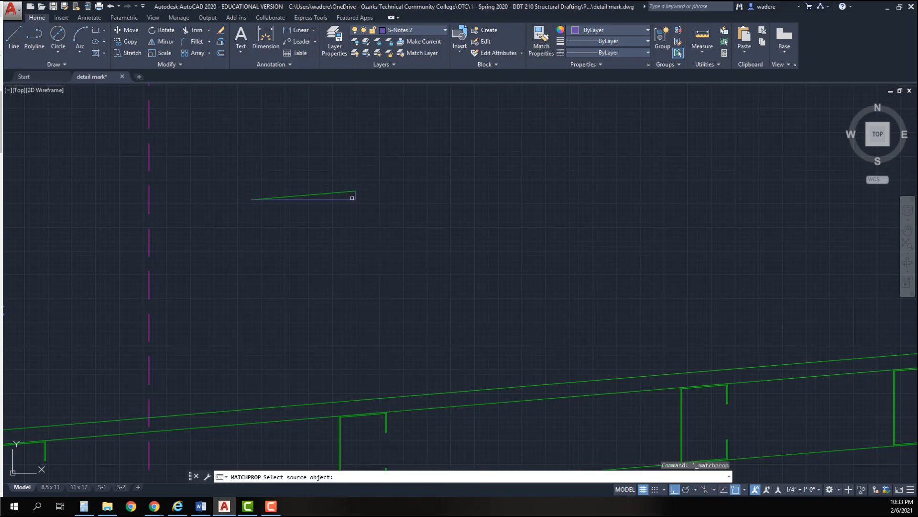
click(346, 200)
click(363, 199)
click(320, 179)
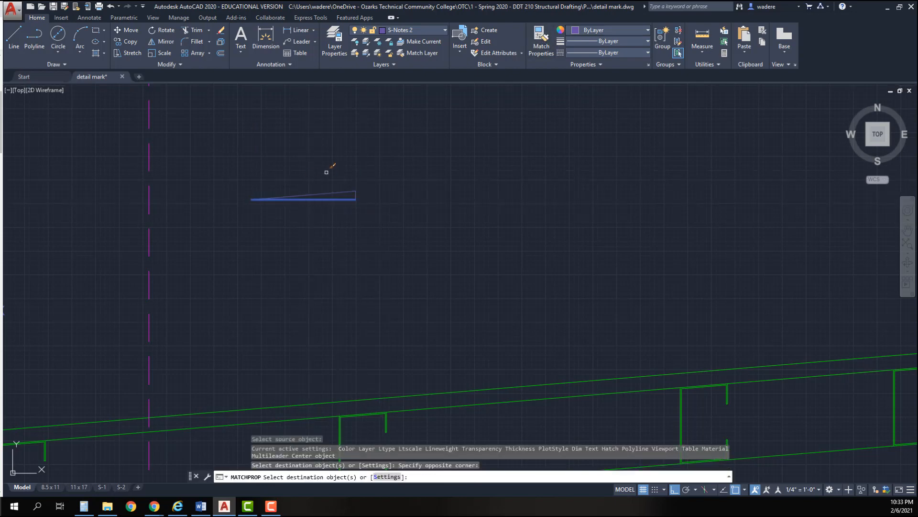
key(Escape)
Match the properties of the GIRT leader onto the slope triangle's lines
scroll(338, 216, down, 6)
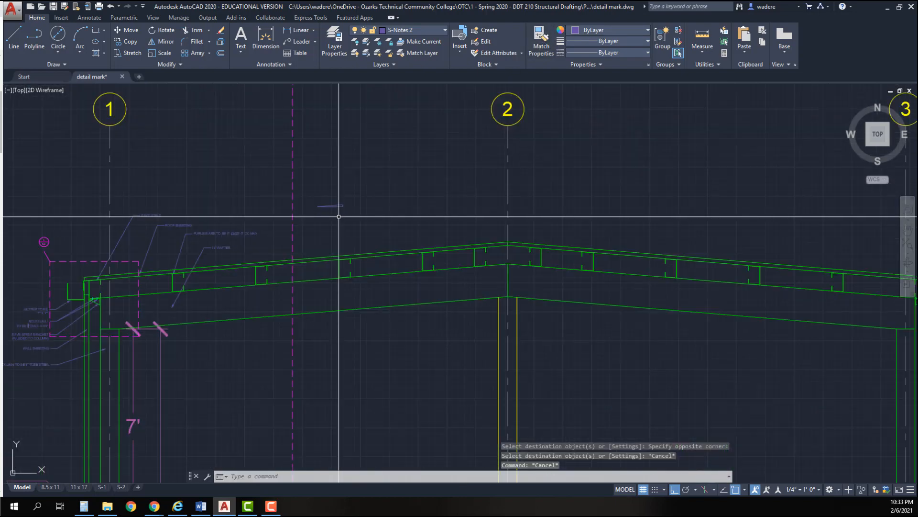
middle_drag(178, 298, 191, 233)
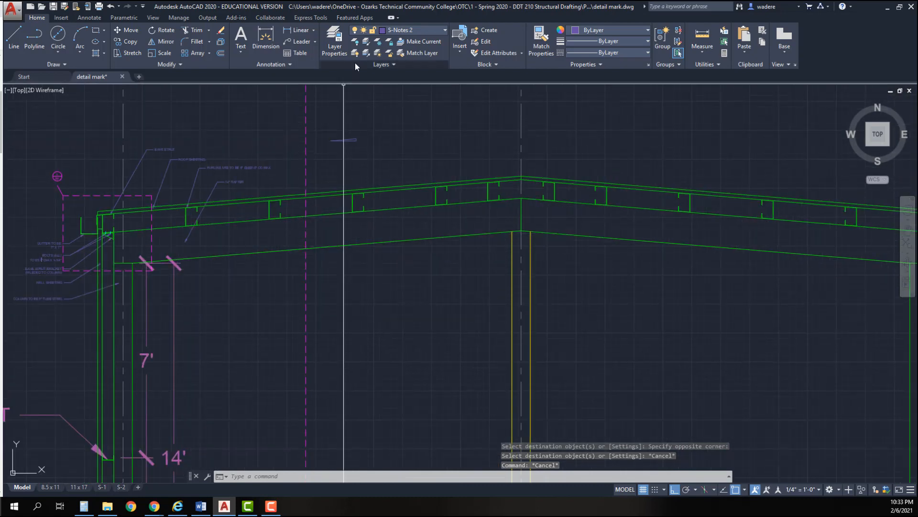
click(542, 39)
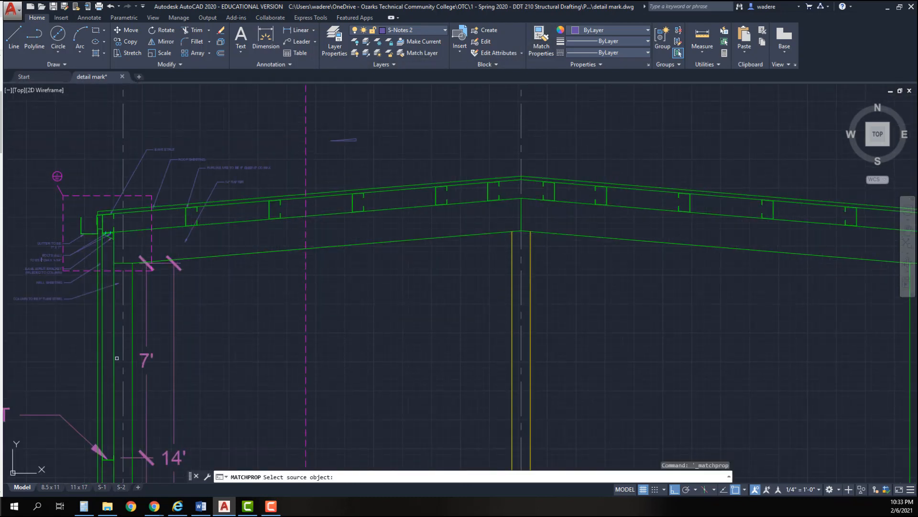
click(36, 415)
click(377, 155)
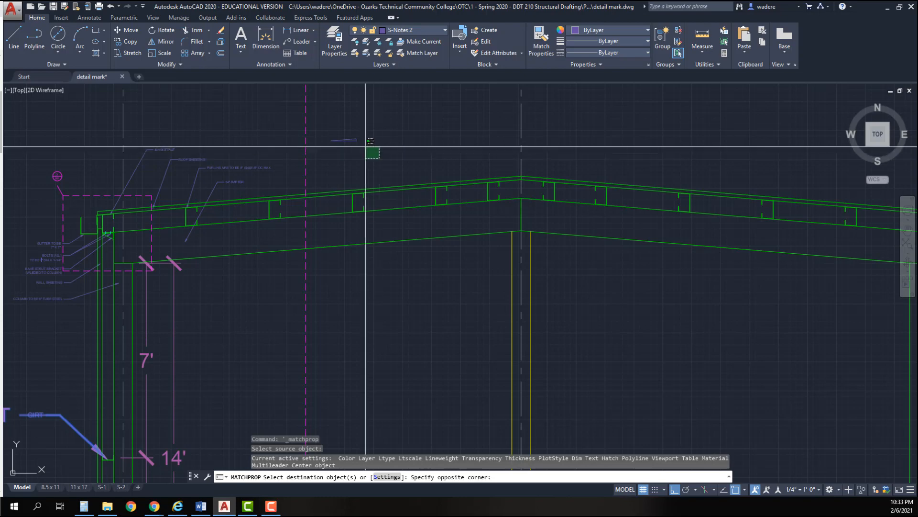
click(359, 129)
right_click(404, 138)
key(Escape)
key(Escape)
key(Escape)
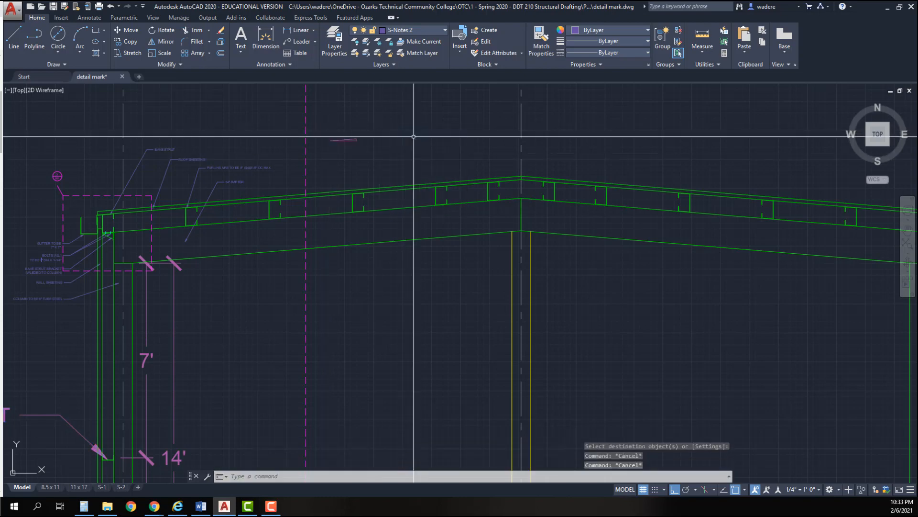
Add the multiline text "12" just above the slope triangle in the Annotative style
click(89, 18)
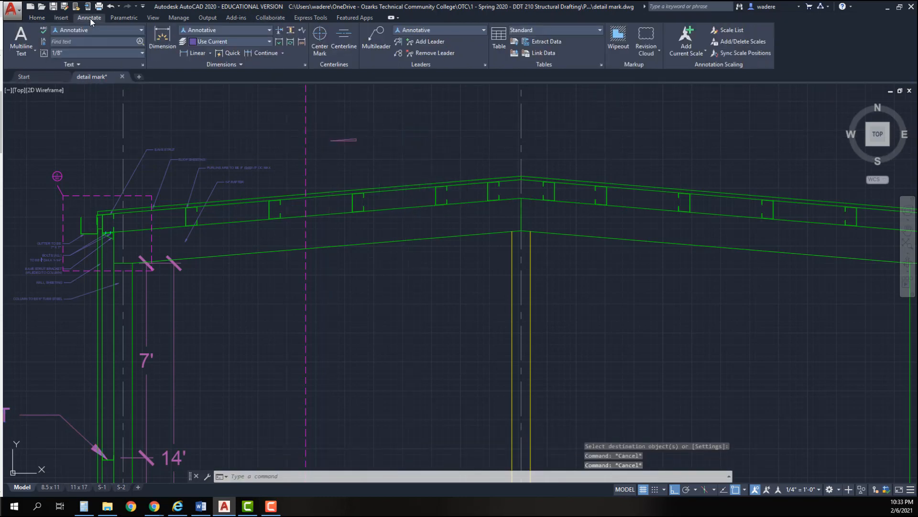
click(21, 53)
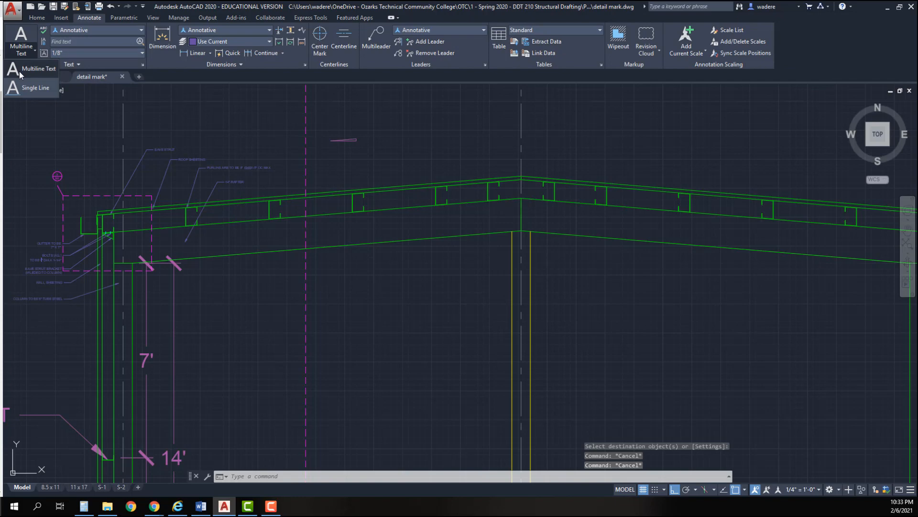
click(331, 117)
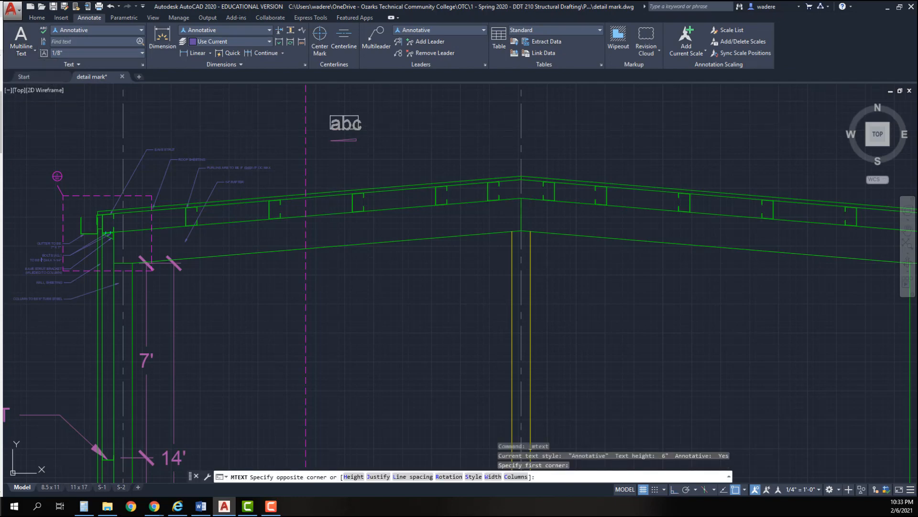
click(357, 140)
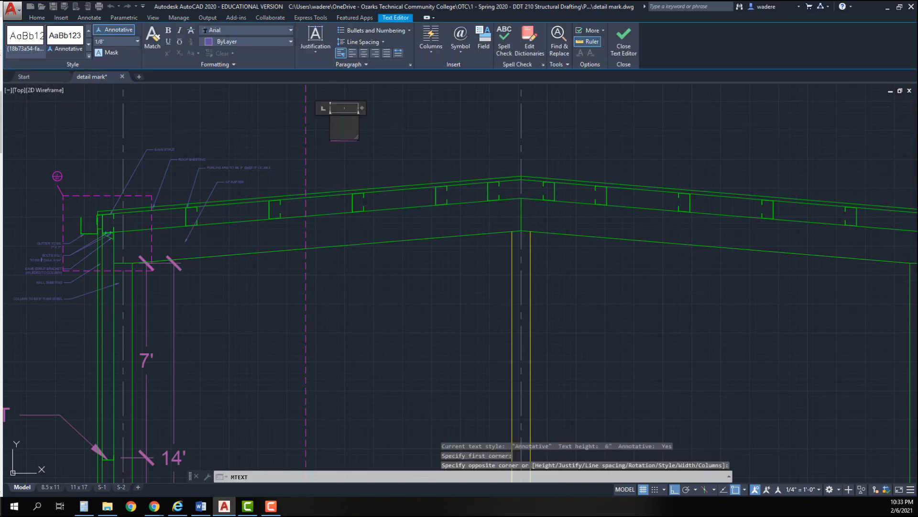
key(Escape)
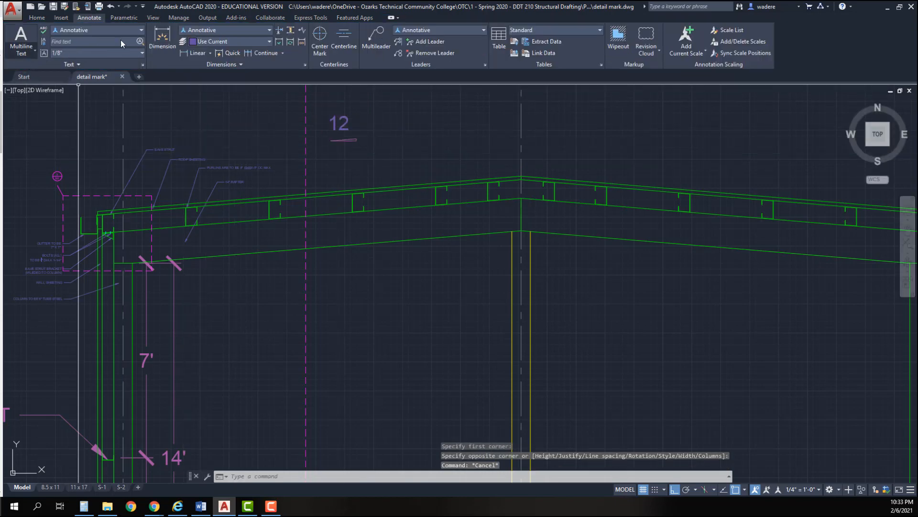
Copy the "12" text from above the slope triangle to a spot beside the triangle's vertical side
click(43, 19)
click(126, 42)
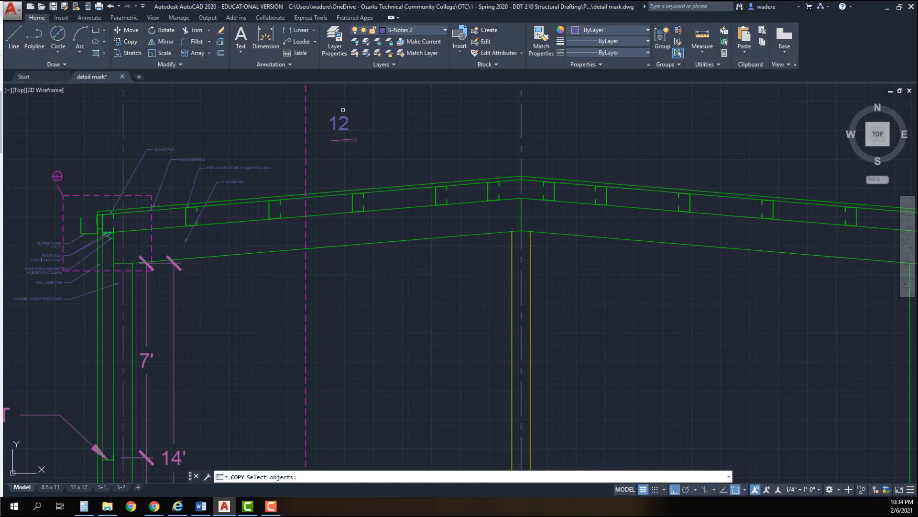
click(345, 118)
key(Return)
click(348, 119)
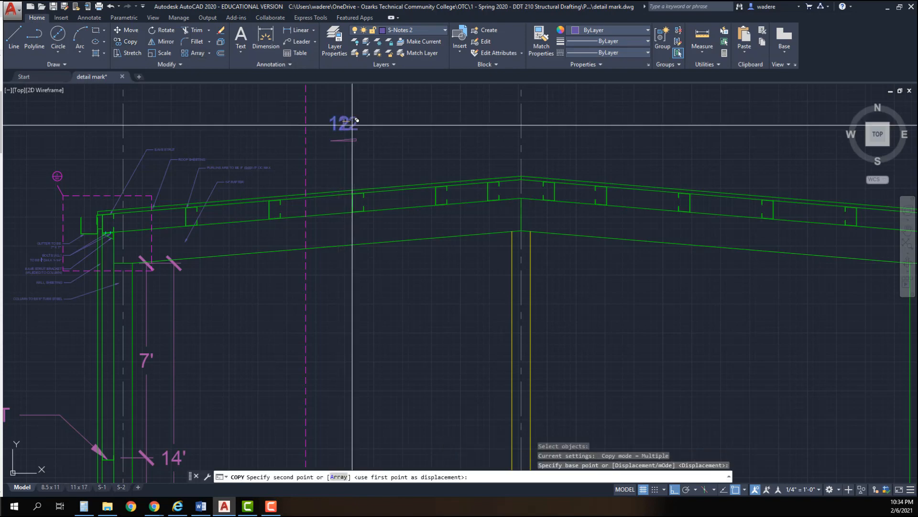
click(378, 137)
key(Escape)
Scale the slope triangle by a factor of 2 about its end at the vertical side
scroll(368, 138, up, 5)
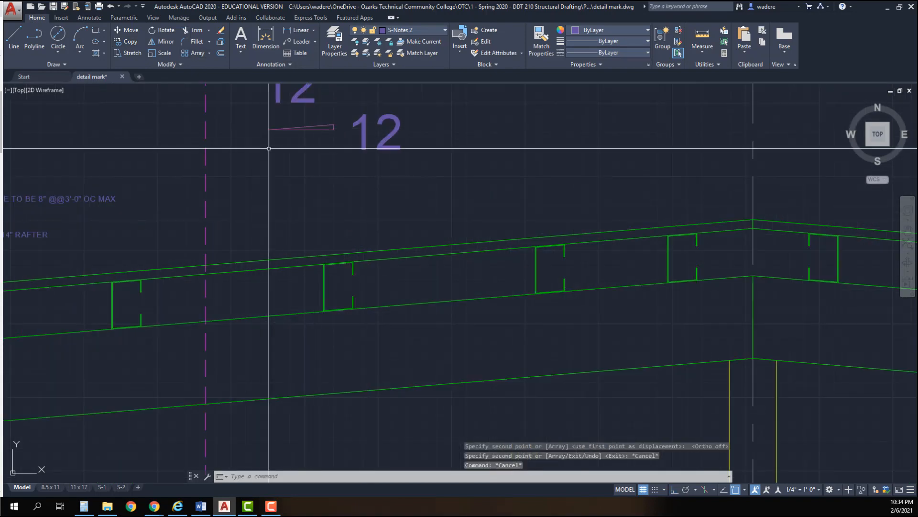
middle_drag(282, 150, 304, 244)
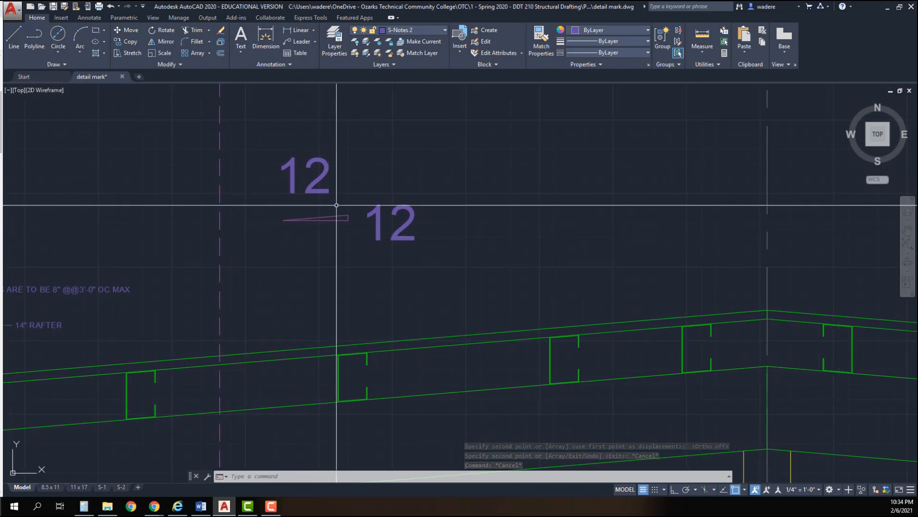
key(Escape)
click(156, 51)
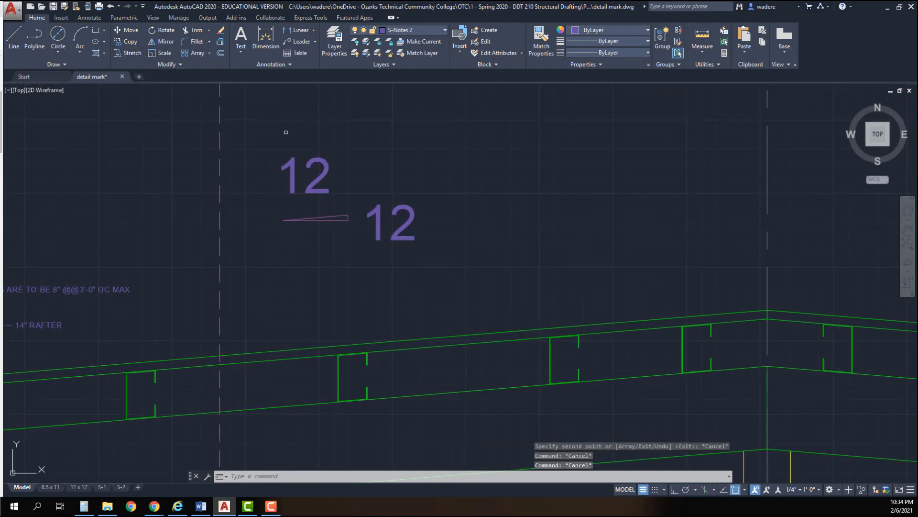
click(352, 234)
click(282, 211)
key(Return)
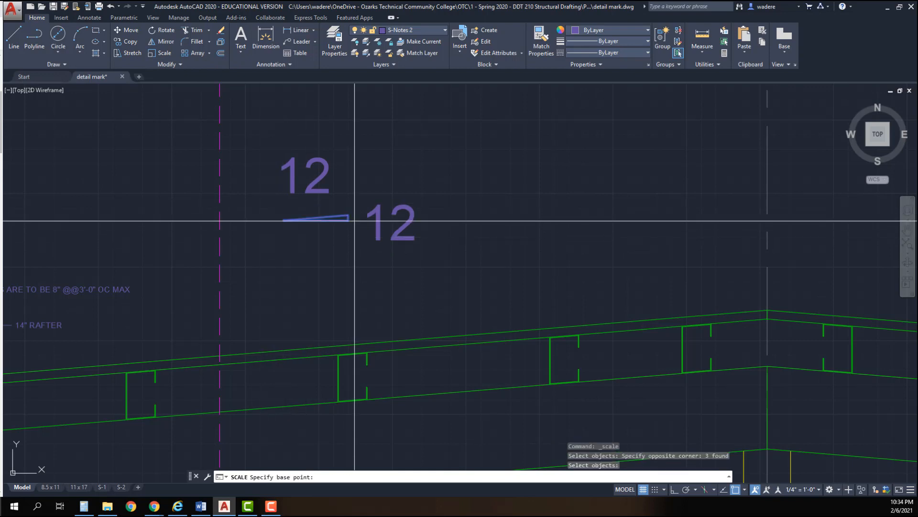
click(350, 219)
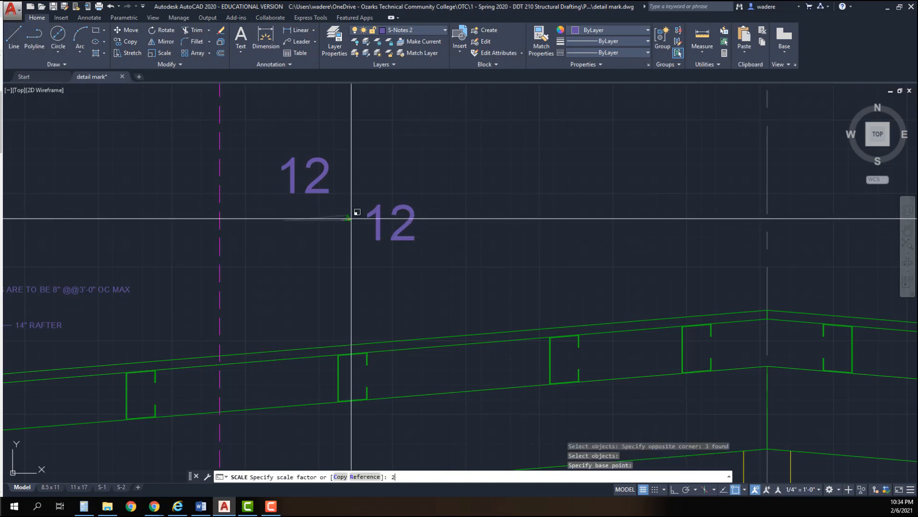
text(2)
key(Return)
key(Escape)
Move the upper "12" to just below the slope triangle's horizontal line
scroll(342, 261, down, 5)
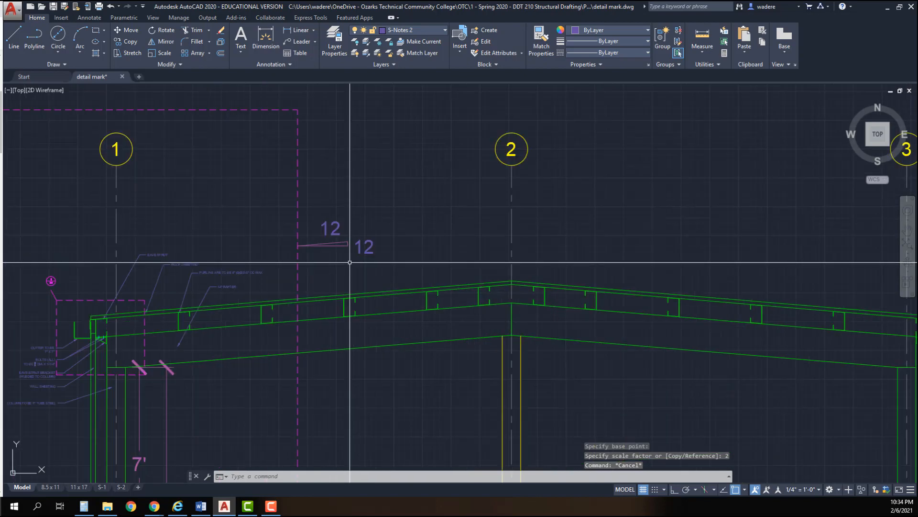
scroll(341, 258, up, 3)
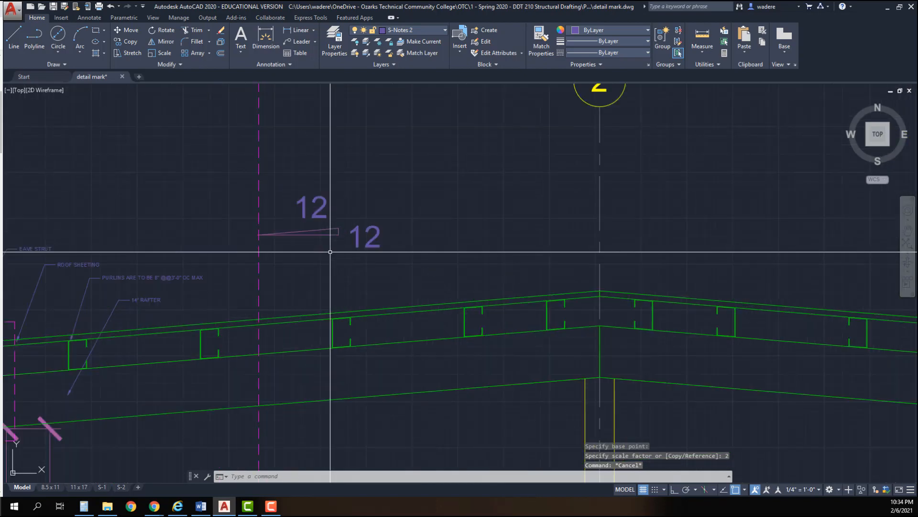
click(125, 30)
click(306, 196)
key(Return)
click(306, 196)
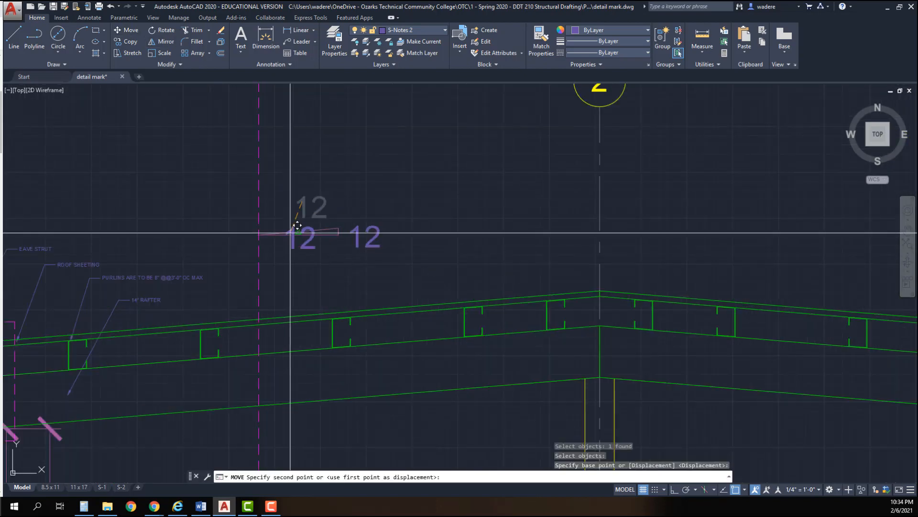
click(295, 240)
Move the other "12" up and closer so it sits beside the triangle's vertical side
right_click(358, 202)
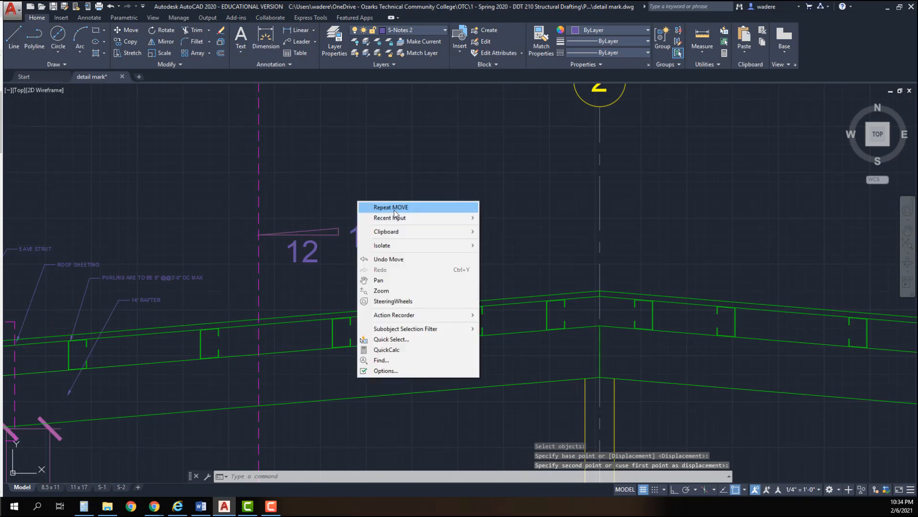
click(394, 210)
click(366, 228)
key(Return)
click(365, 220)
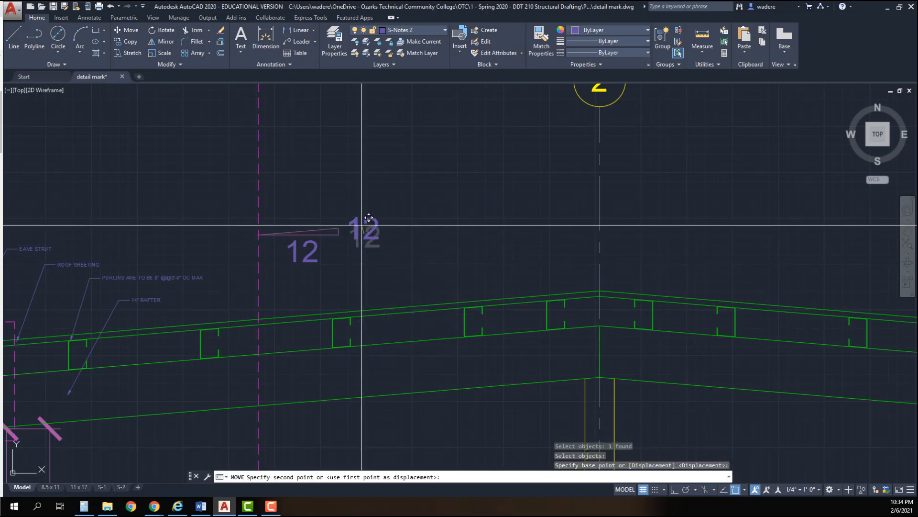
click(366, 211)
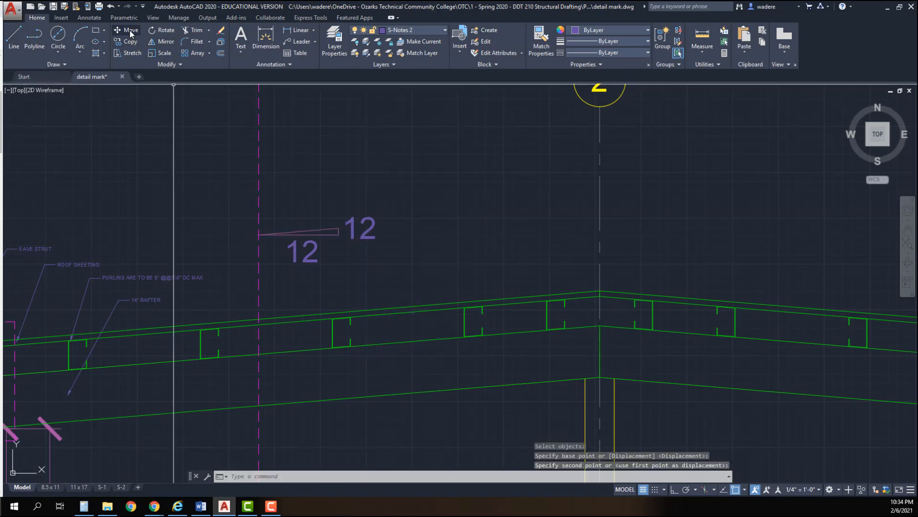
Flip the slope triangle with Mirror, erasing the source objects, so its vertical side faces the eave and its horizontal line is on top
click(170, 46)
click(242, 211)
click(340, 255)
key(Return)
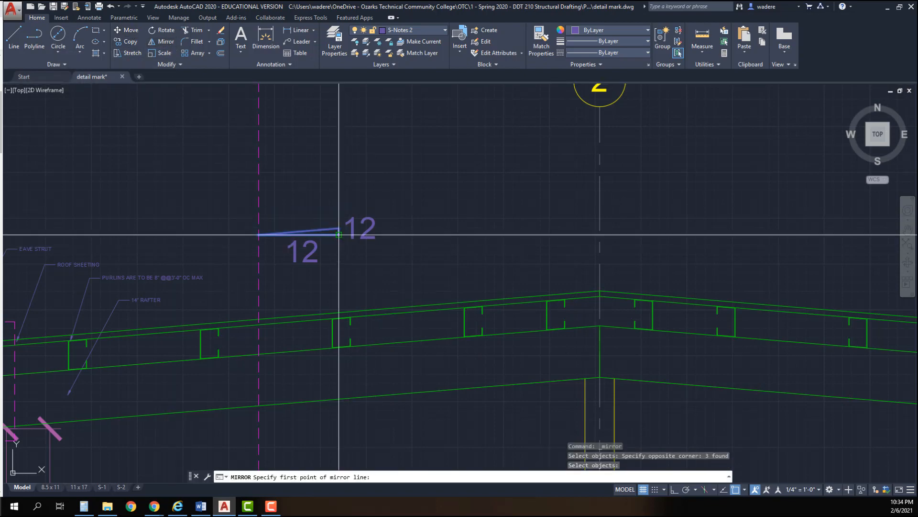
click(338, 232)
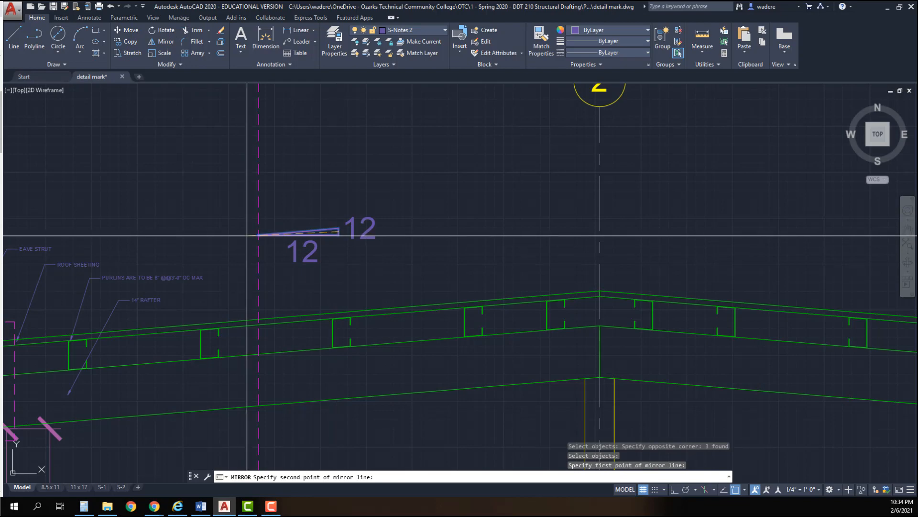
text(y)
key(Return)
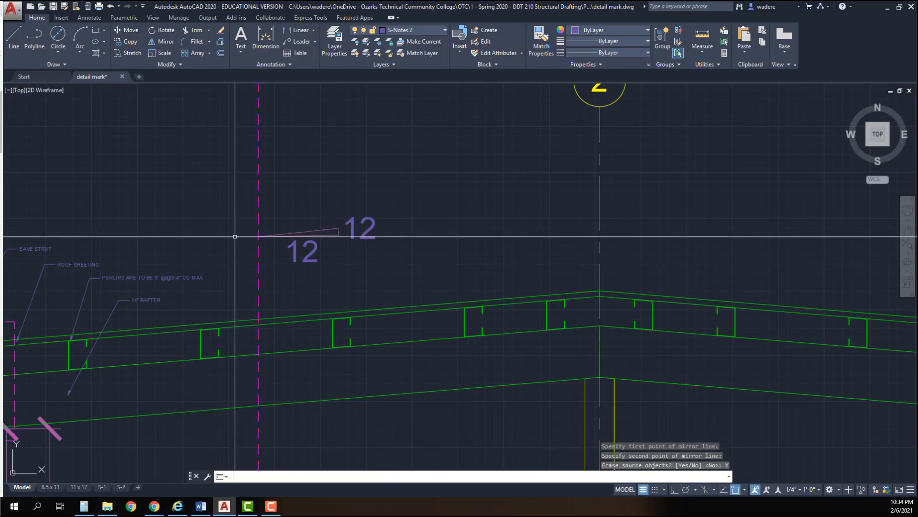
Move the lower "12" above the slope triangle and bring the whole symbol down close to the roof
scroll(285, 238, down, 3)
click(127, 30)
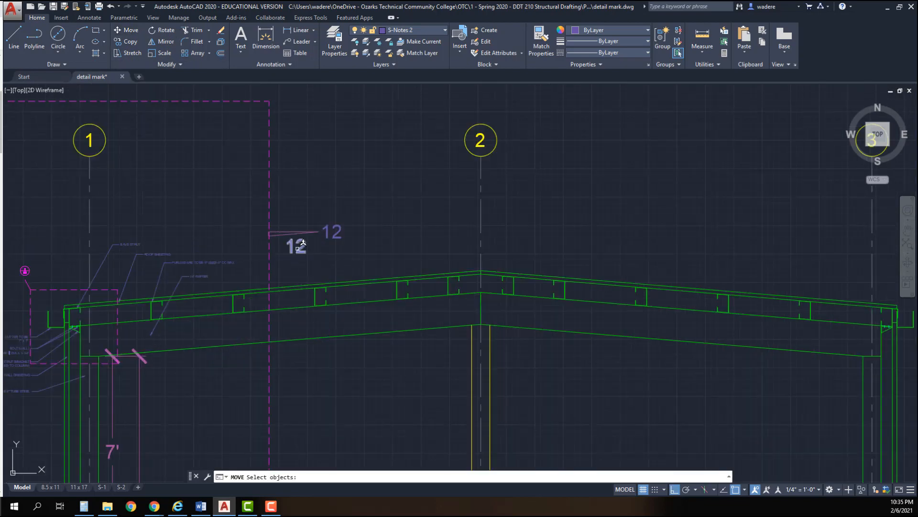
click(295, 246)
key(Return)
click(366, 255)
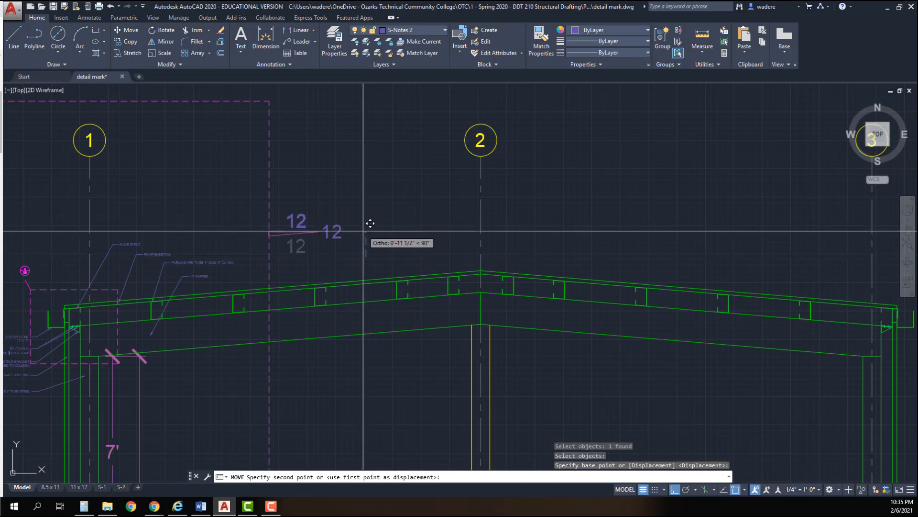
click(370, 218)
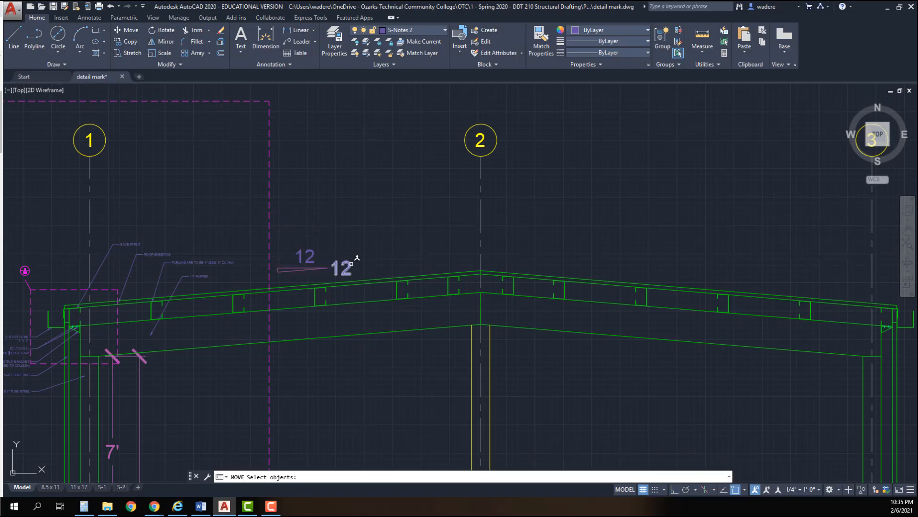
Move the "12" at the triangle's pointed end horizontally to the other side, beside the vertical line
click(354, 261)
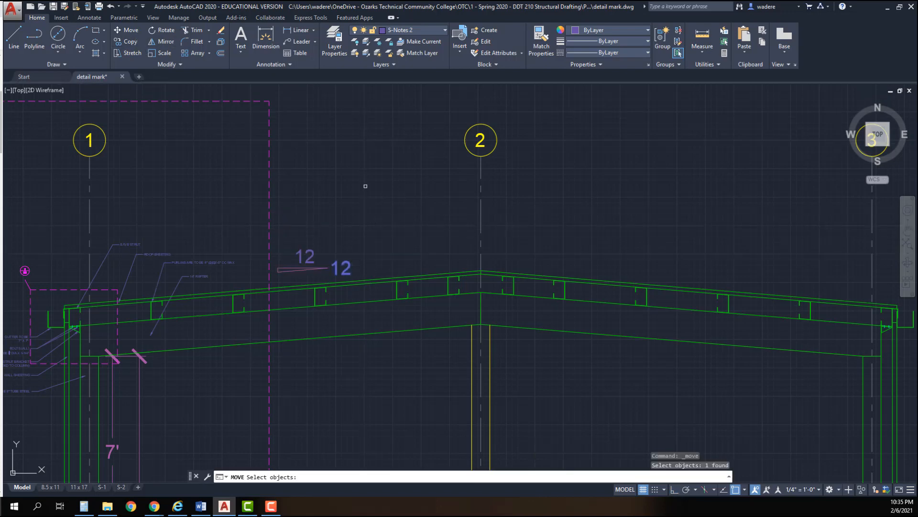
key(Return)
click(365, 186)
key(Escape)
key(Escape)
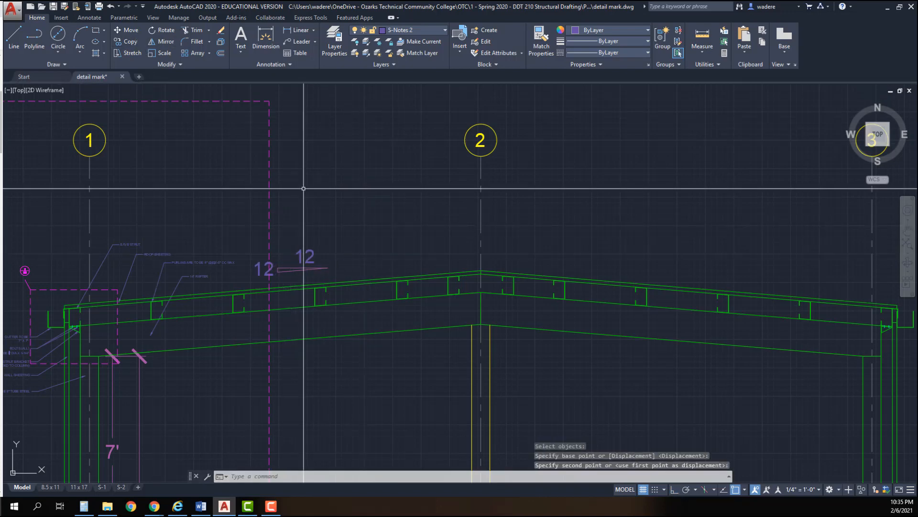
Move the triangle and both numbers together toward the ridge, clear of the dashed detail boundary
key(Return)
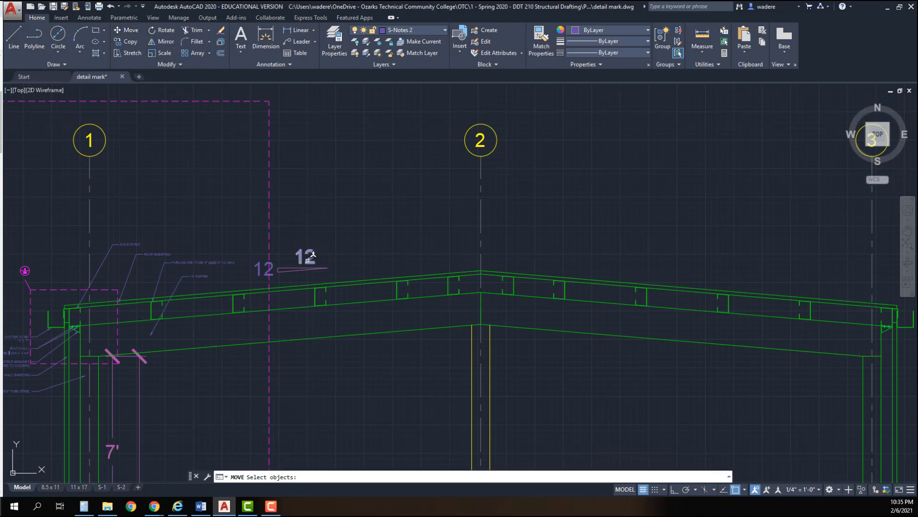
click(334, 272)
click(254, 240)
click(255, 239)
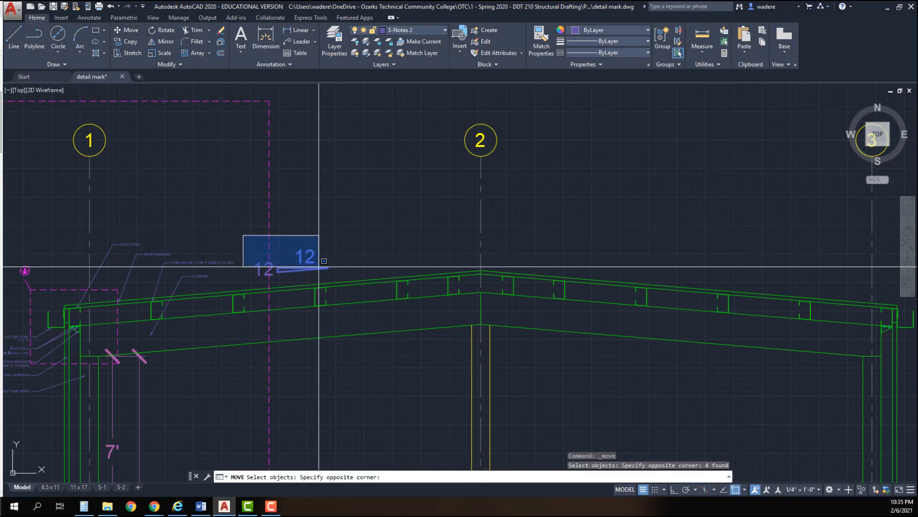
click(335, 277)
key(Return)
click(353, 238)
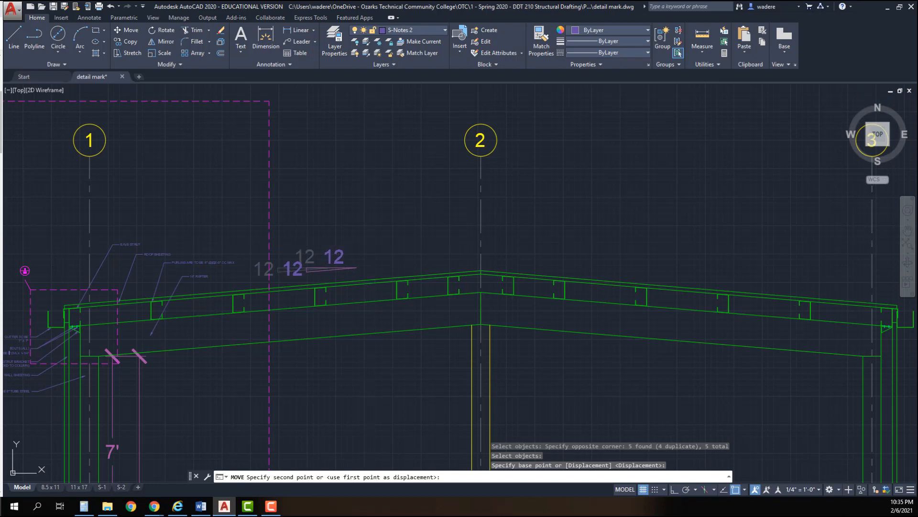
key(Escape)
key(Escape)
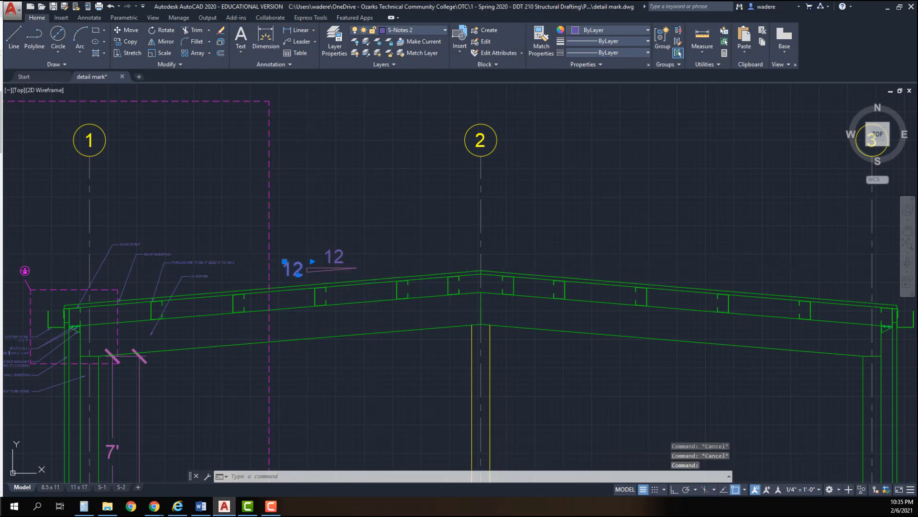
Change the number beside the triangle's vertical side to "1" and move it closer to that side
text(m)
key(Return)
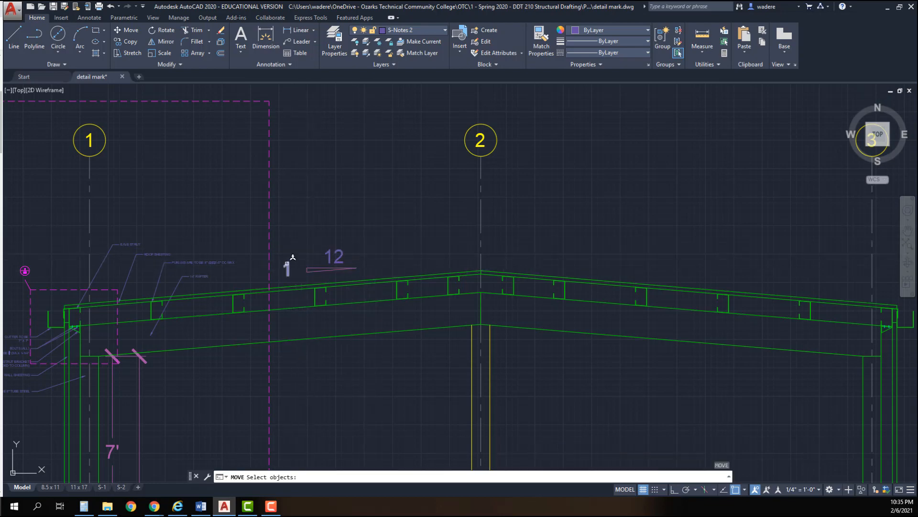
click(289, 267)
key(Return)
click(309, 203)
key(Escape)
key(Escape)
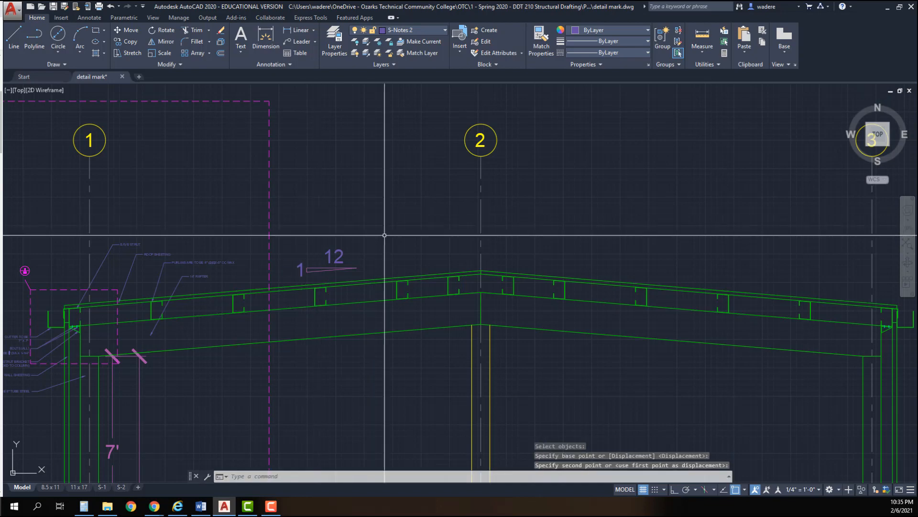
Edit the GIRT leader text on the exterior wall to read 5" GIRT
scroll(389, 284, down, 2)
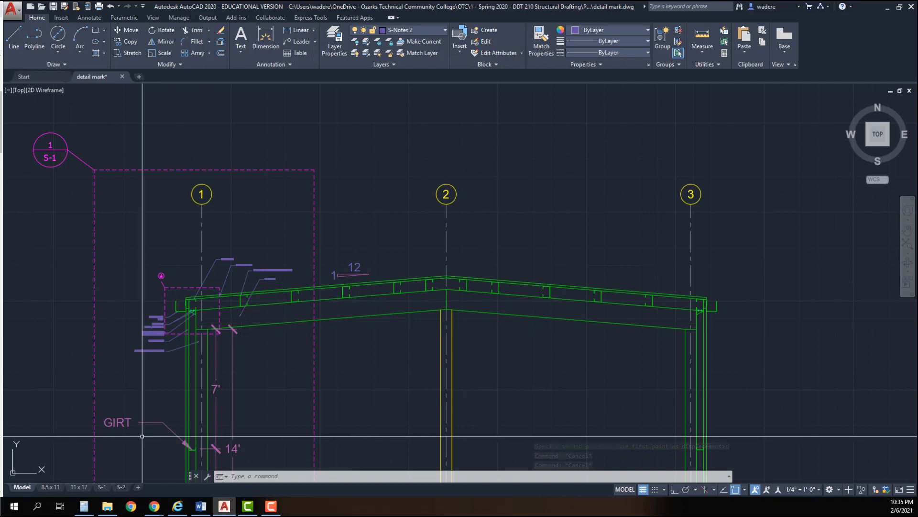
mouse_move(170, 397)
middle_down()
mouse_move(235, 295)
mouse_move(238, 264)
middle_up()
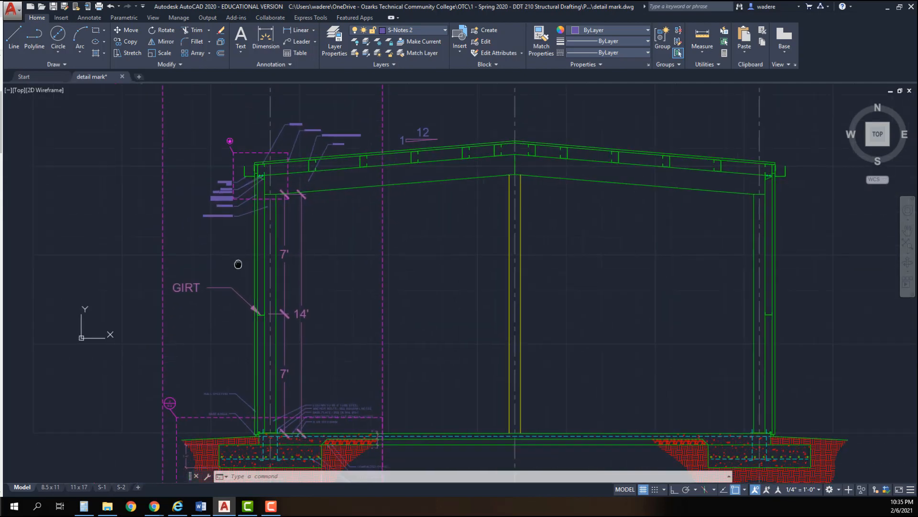
click(191, 286)
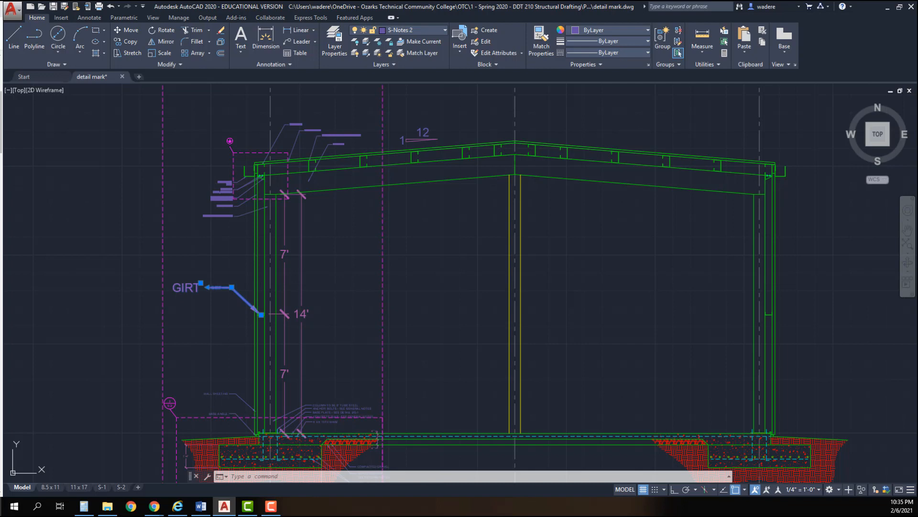
double_click(175, 288)
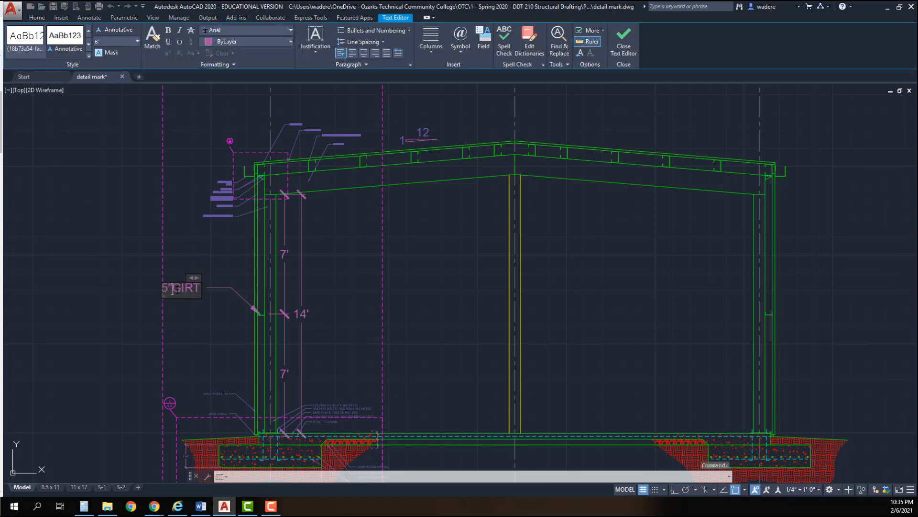
click(395, 290)
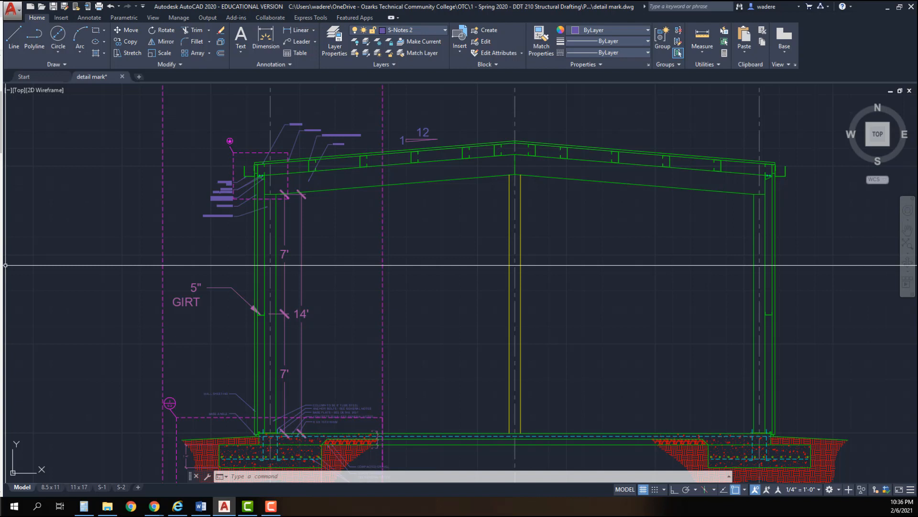
scroll(306, 134, up, 6)
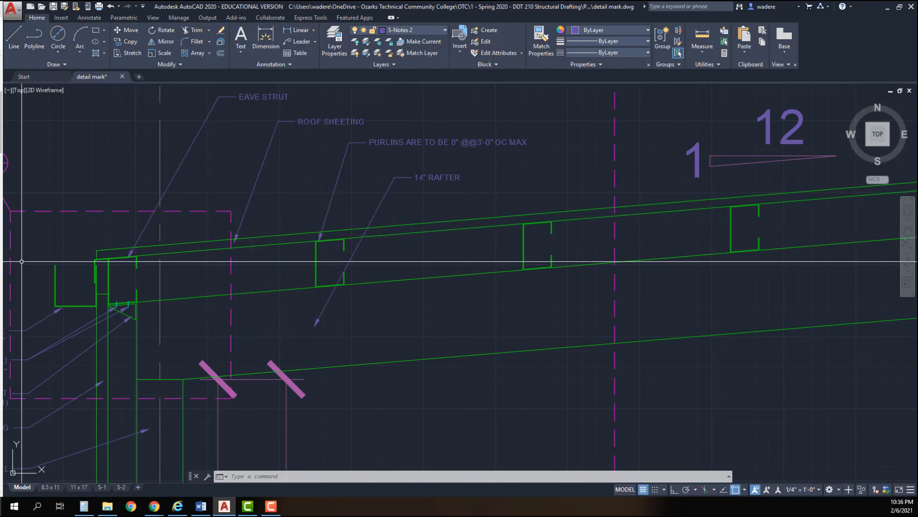
scroll(39, 274, down, 5)
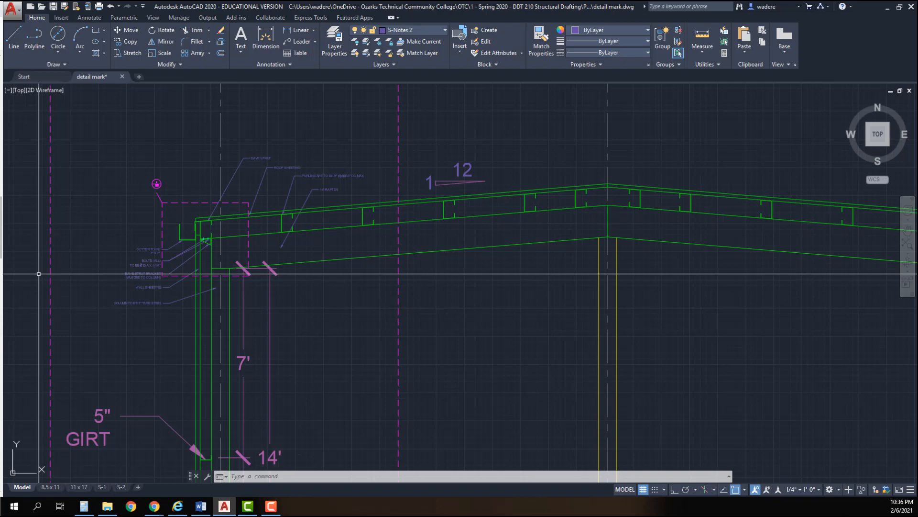
scroll(116, 335, down, 5)
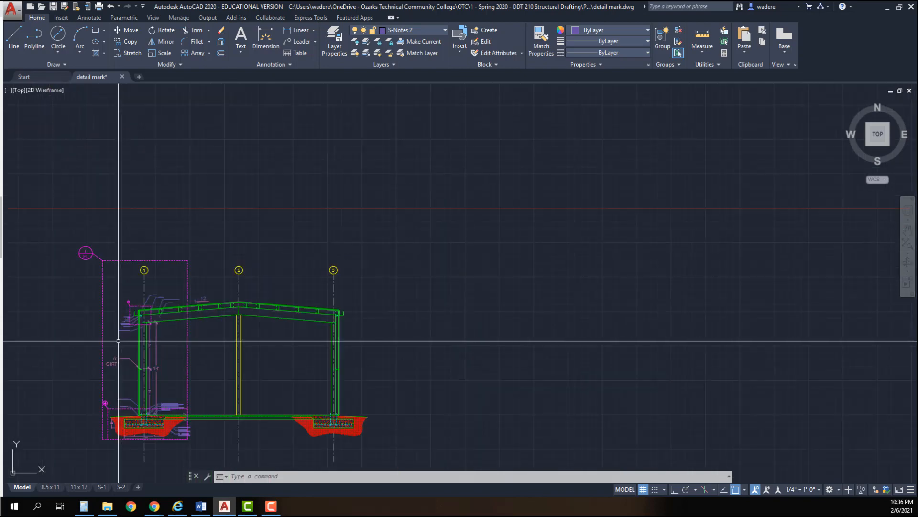
Review the foundation plan beside the building section, examining the overall and grid dimensions near grid A
middle_drag(117, 336, 174, 305)
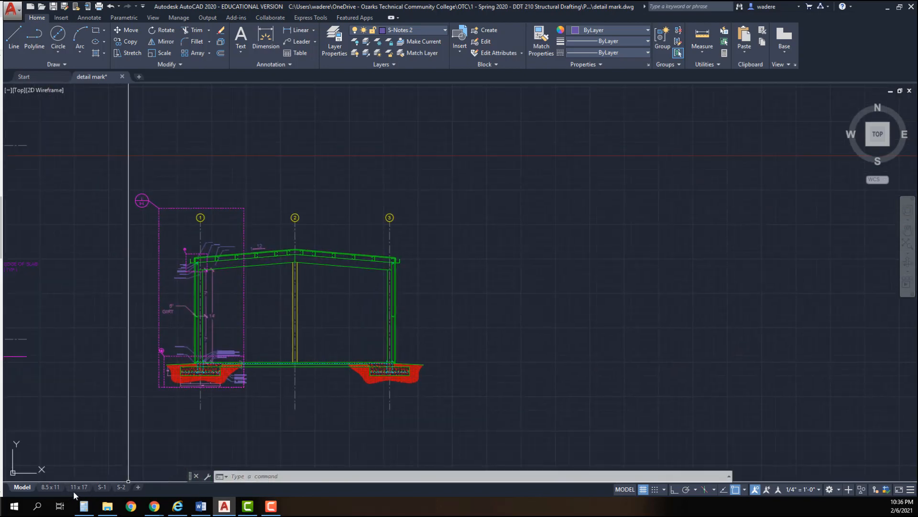
scroll(211, 267, down, 4)
scroll(230, 259, up, 6)
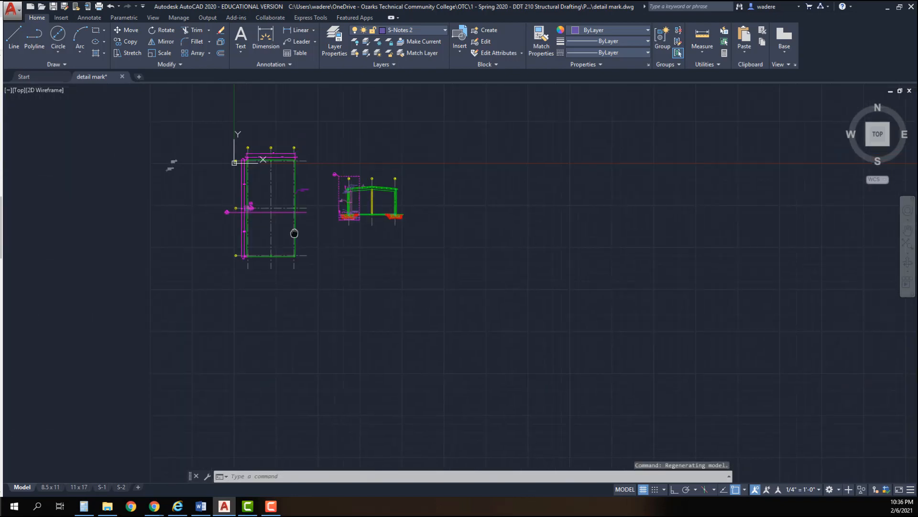
middle_drag(298, 168, 292, 176)
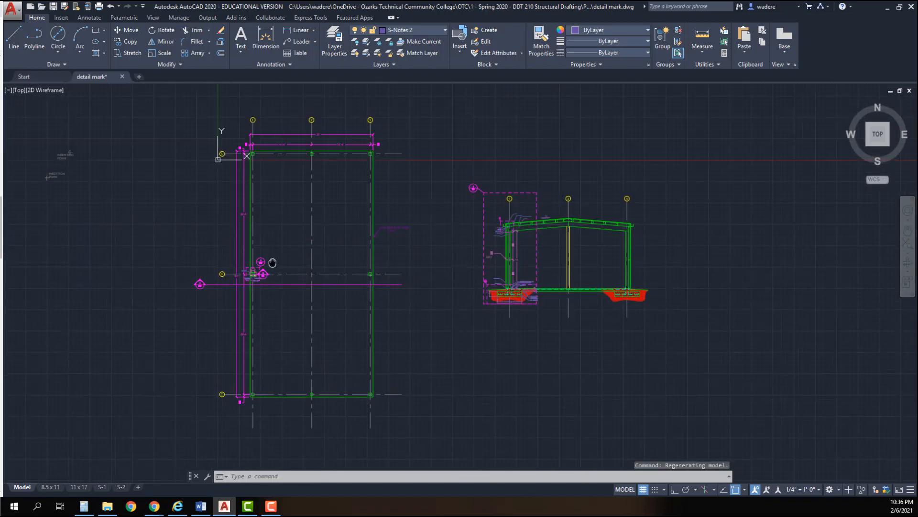
middle_drag(266, 262, 224, 329)
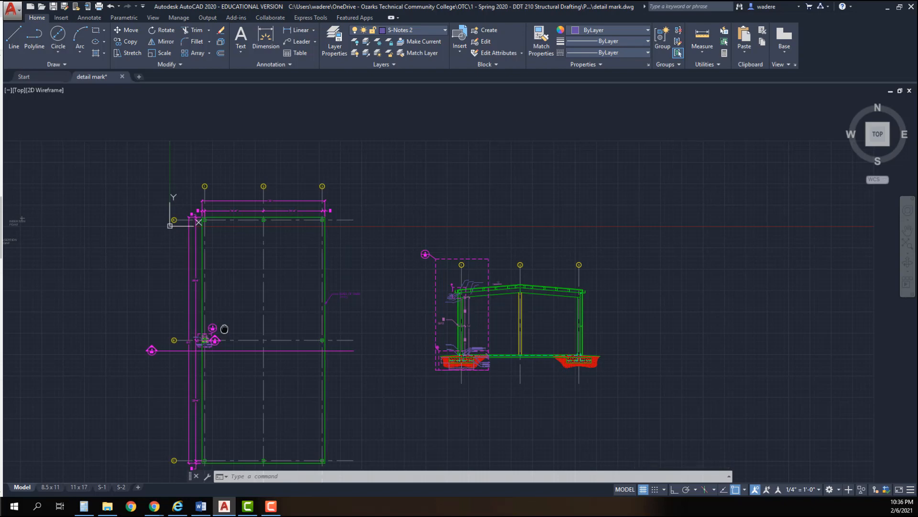
scroll(215, 205, up, 4)
scroll(247, 248, up, 4)
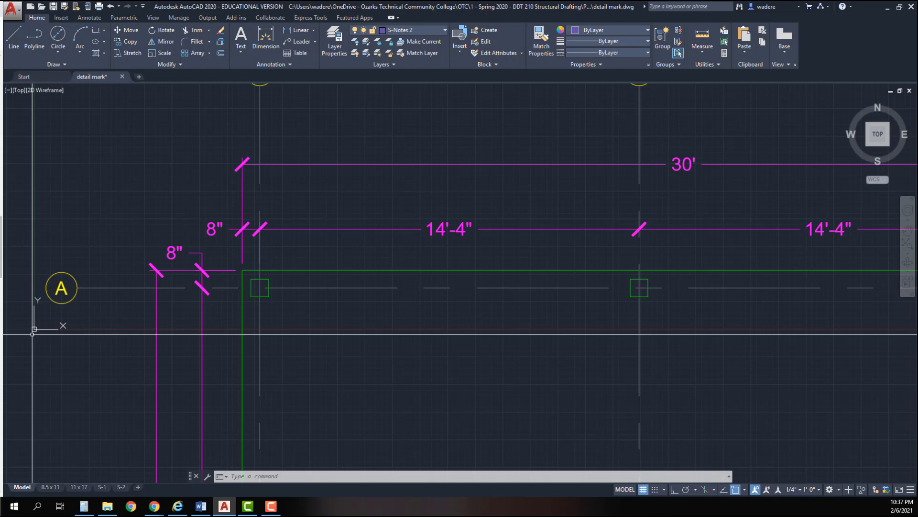
scroll(29, 182, down, 10)
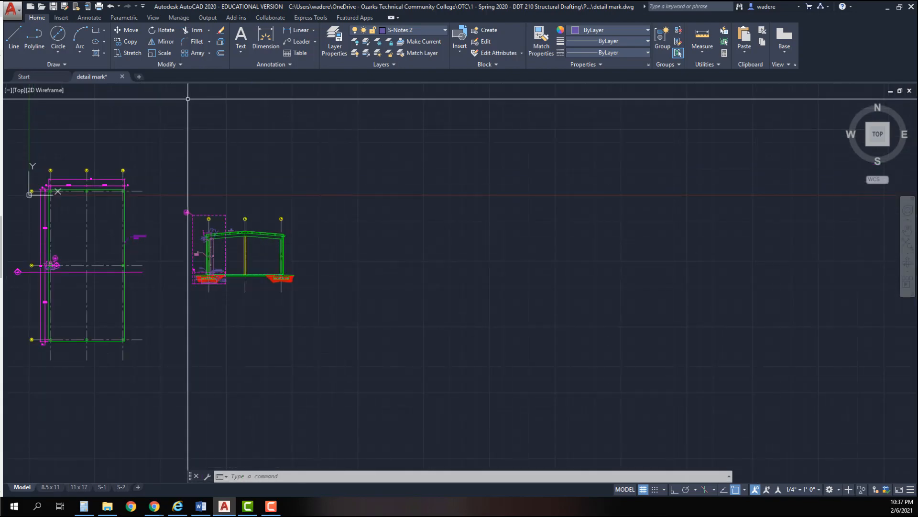
Create a multiline text block in the empty area beside the building section with the heading "GENERAL NOTES:"
click(89, 17)
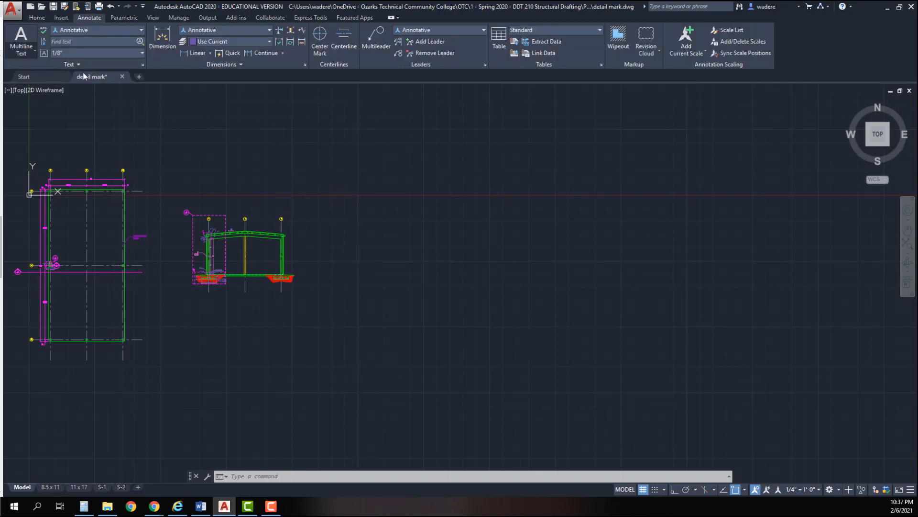
click(21, 40)
click(332, 224)
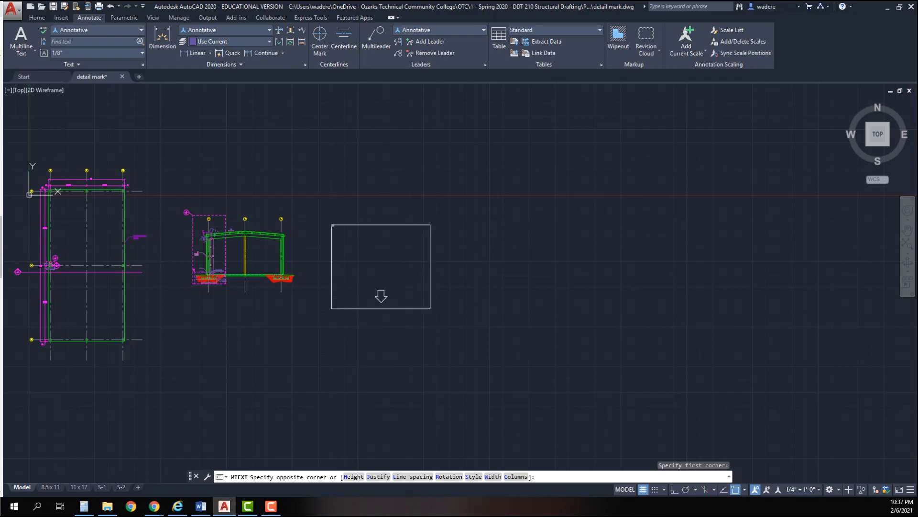
click(431, 309)
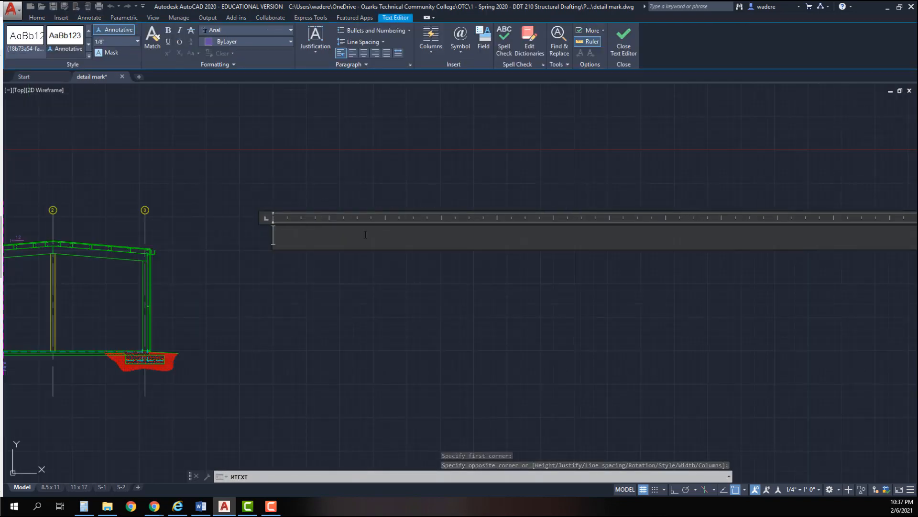
text(GENERAL)
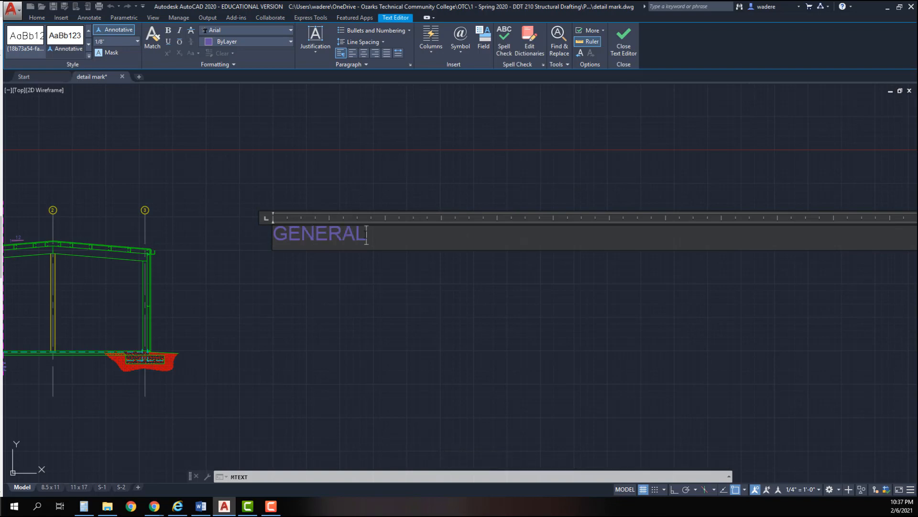
text( NOTES:)
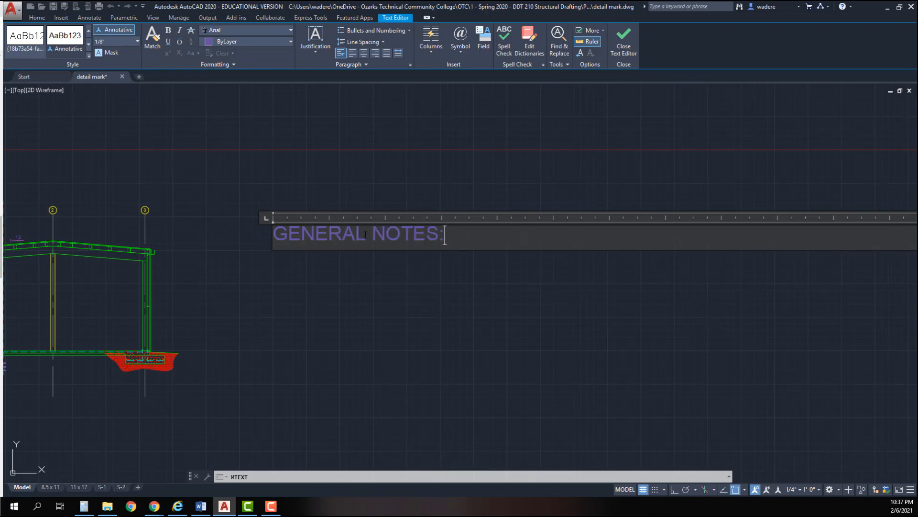
key(Return)
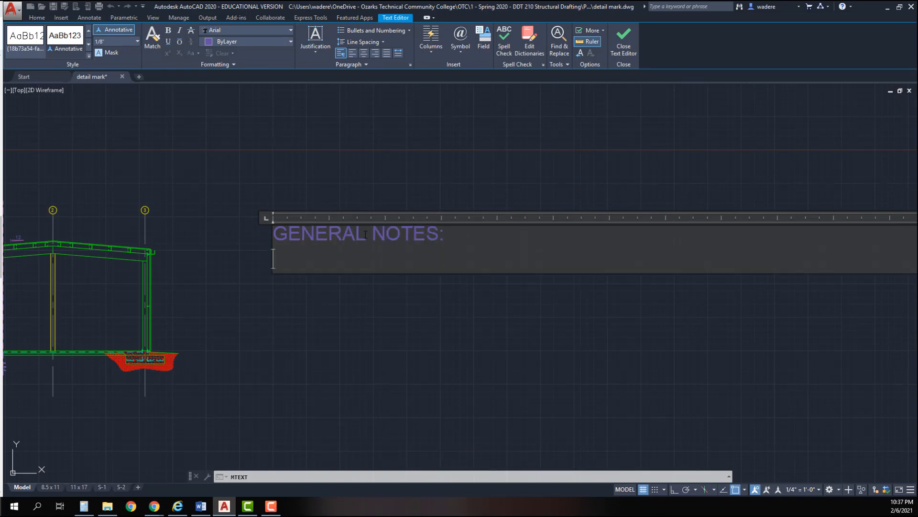
Add numbered note 1 under the heading reading "PEMB TO BE 30' WIDE X 60' LONG"
text(1.)
key(Tab)
text(O)
key(BackSpace)
text(PEMB TO)
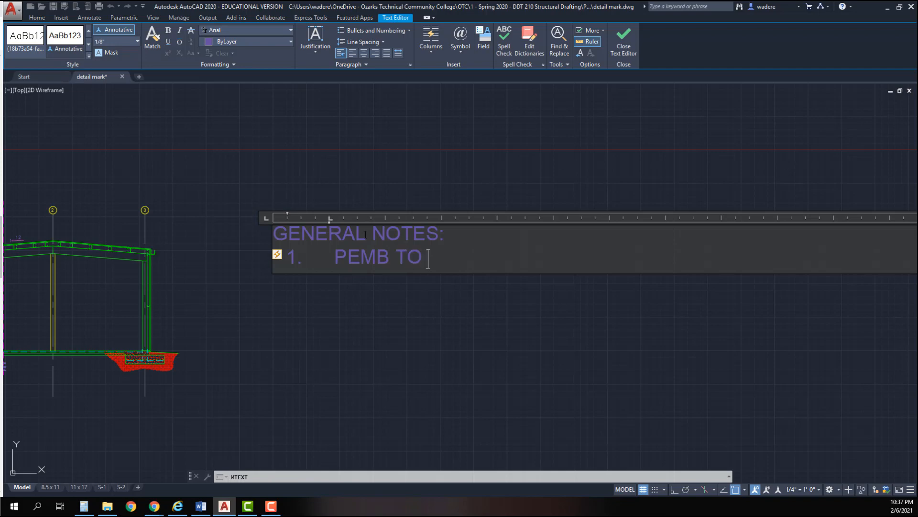
text( BE 30)
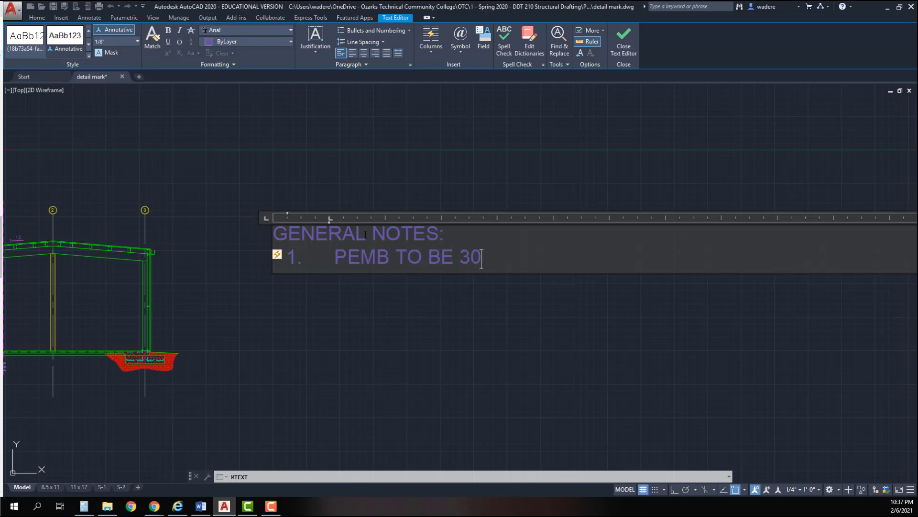
text(' WIDE X )
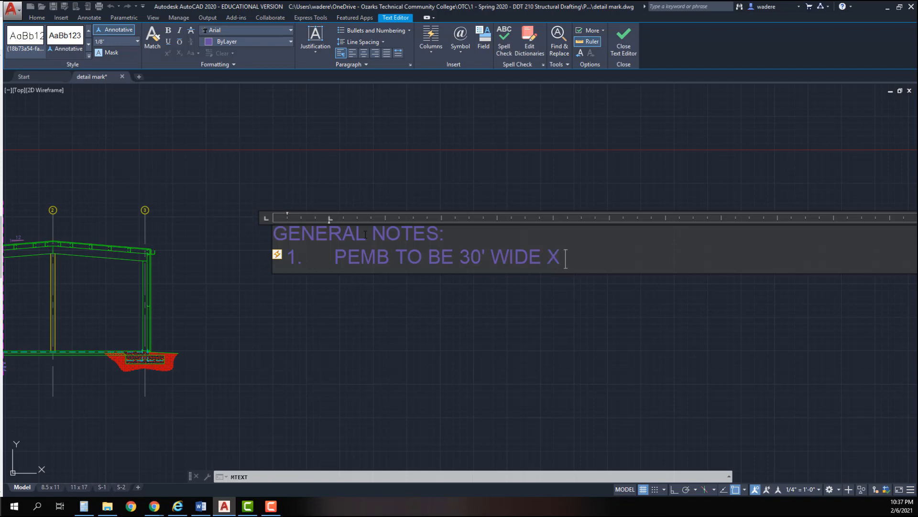
text(60' LONG)
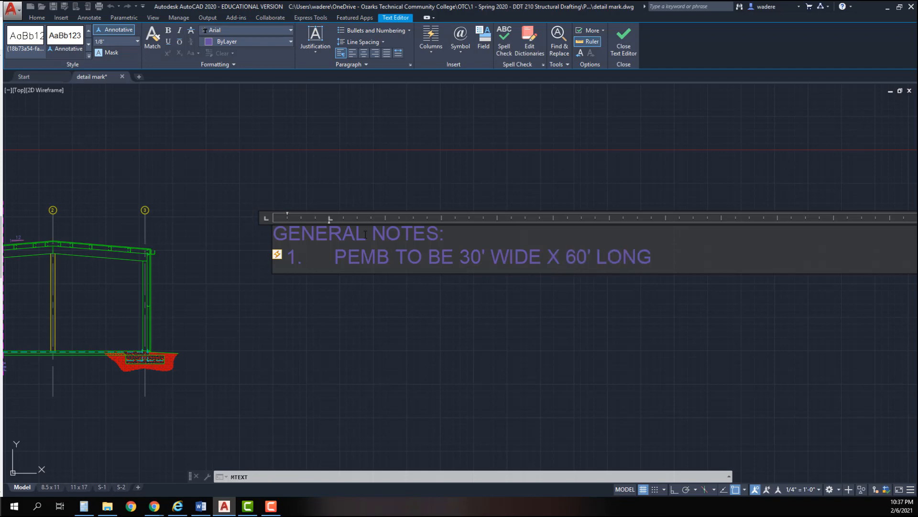
key(Return)
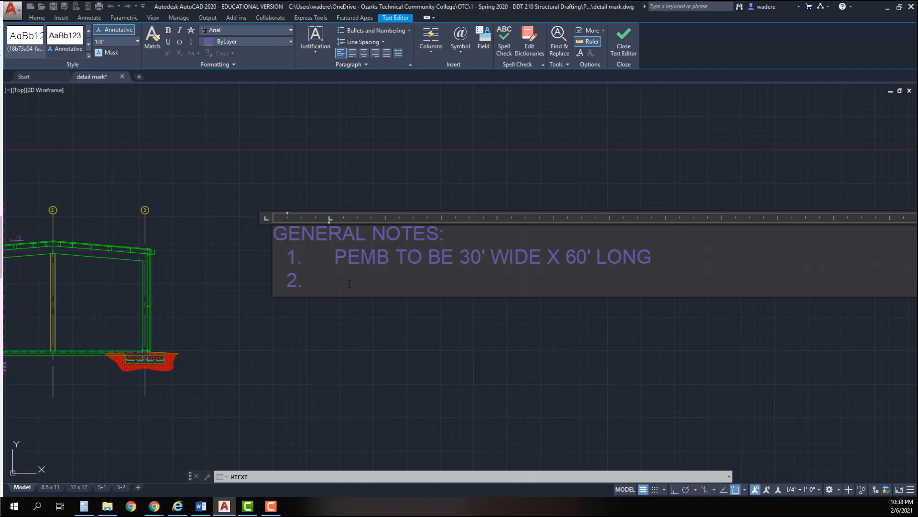
Add note 2 reading "PEMB TO BE 20 PSE LL" and align its text with note 1
text(PEMB TO BE)
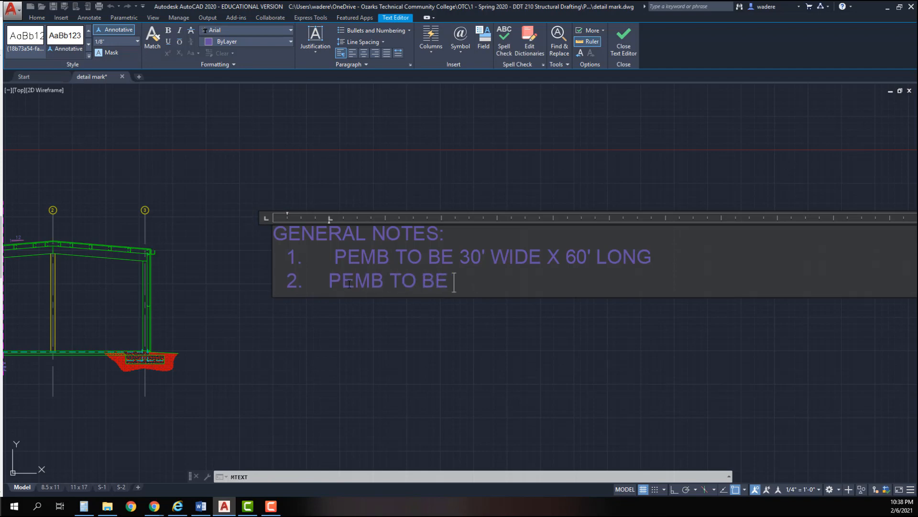
text( 20 SPSE)
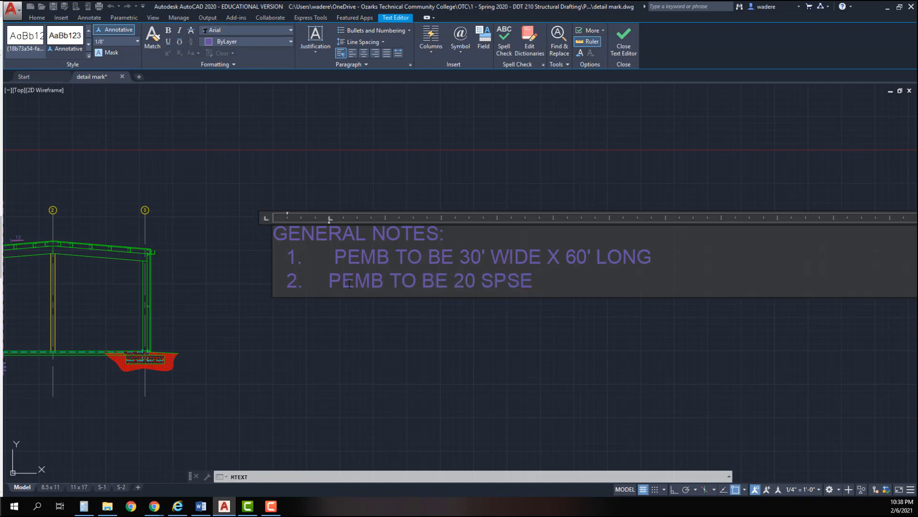
key(BackSpace)
key(BackSpace)
key(BackSpace)
key(BackSpace)
text(PSE LL)
click(329, 281)
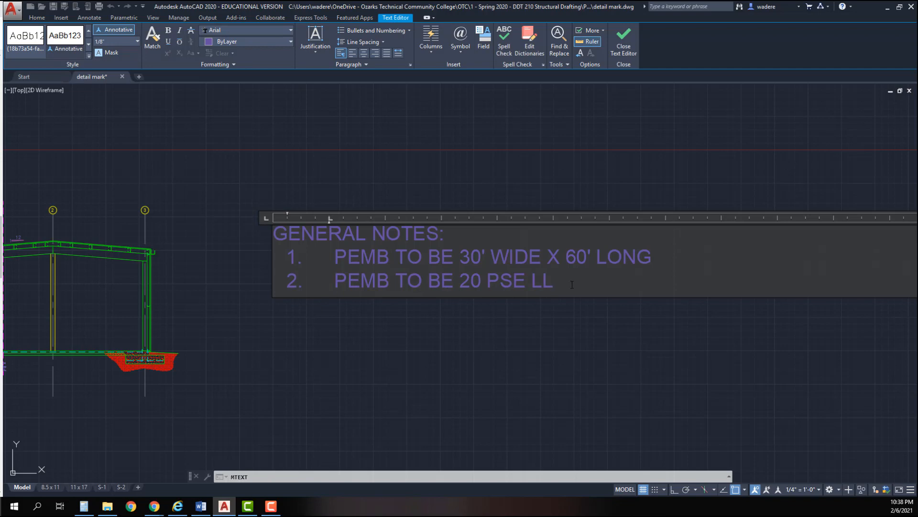
key(Return)
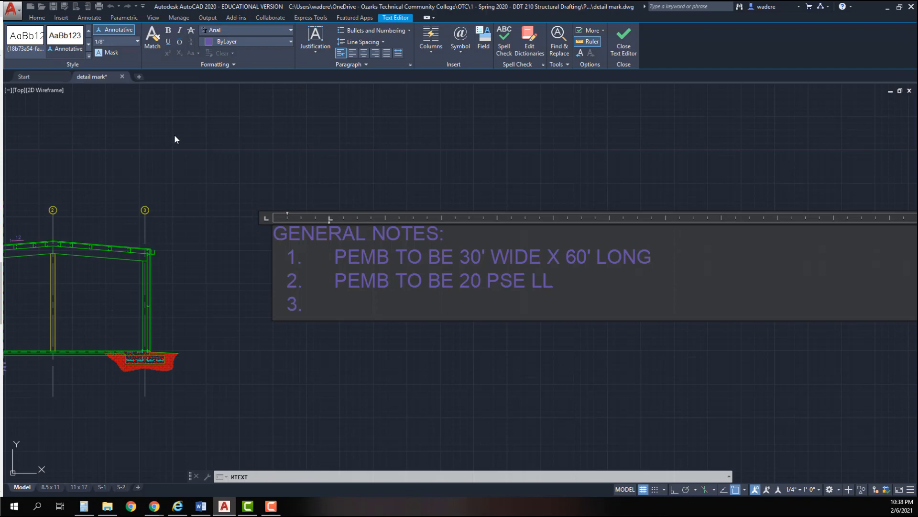
Add note 3 reading "CONCRETE TO BE 3000 PSI IN 28 DAYS"
text(CONCRET)
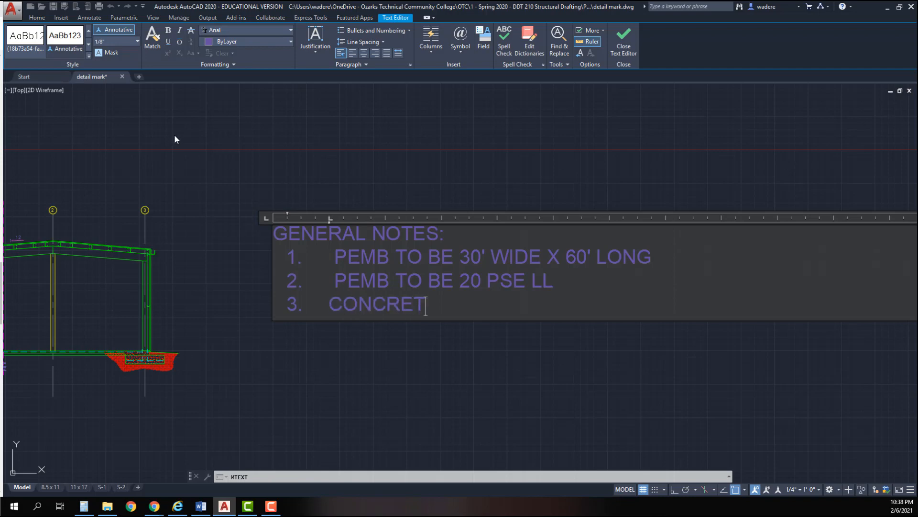
text(E TO BE)
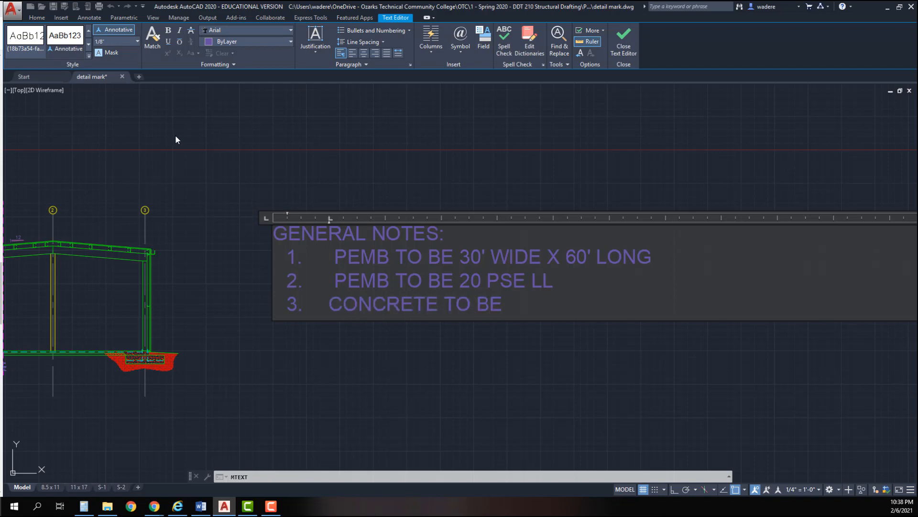
text( 3000 PSI)
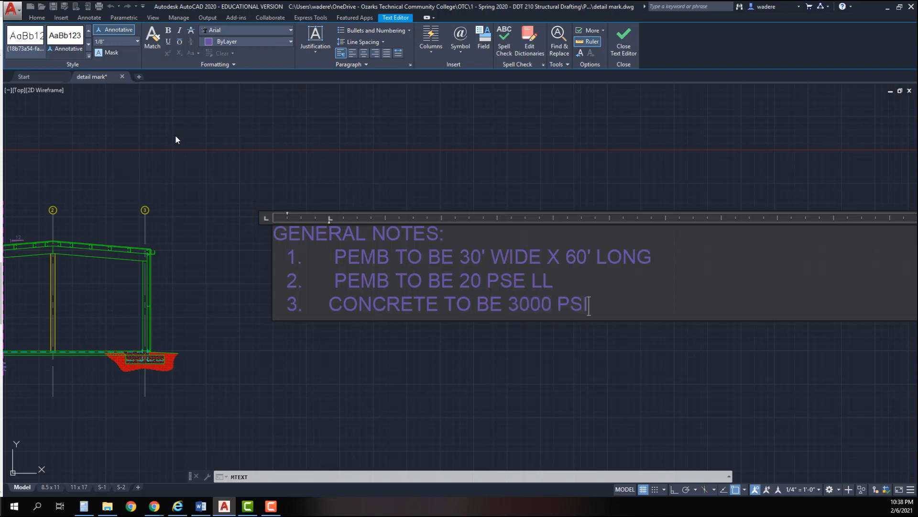
text( IN 28 DAYS)
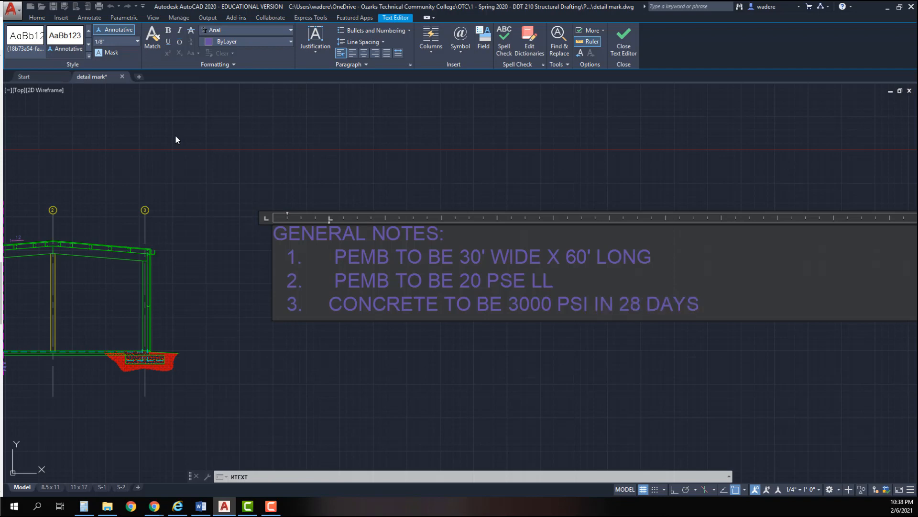
key(Return)
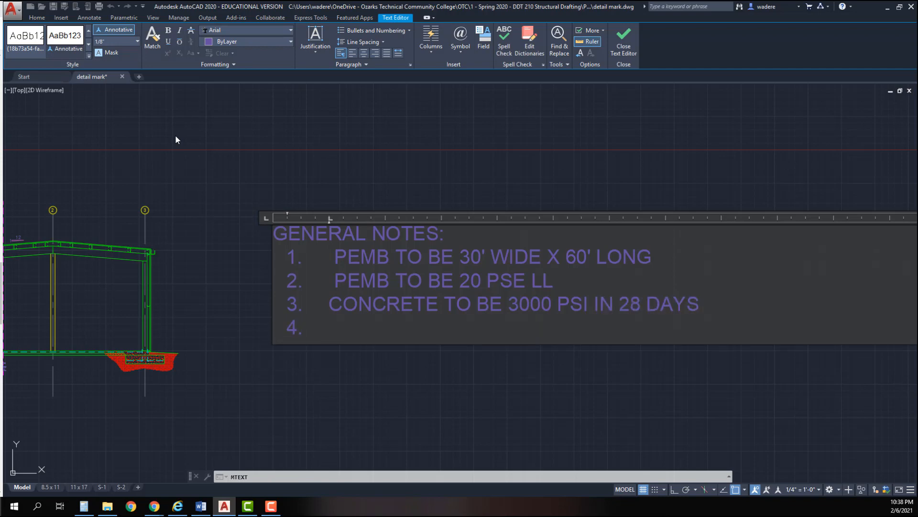
text(CONCRETE SLA)
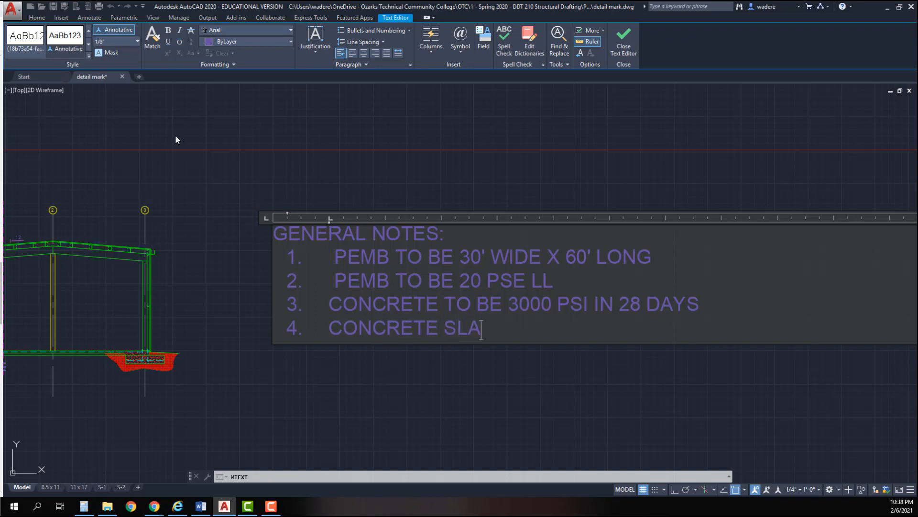
text(BE TO BE )
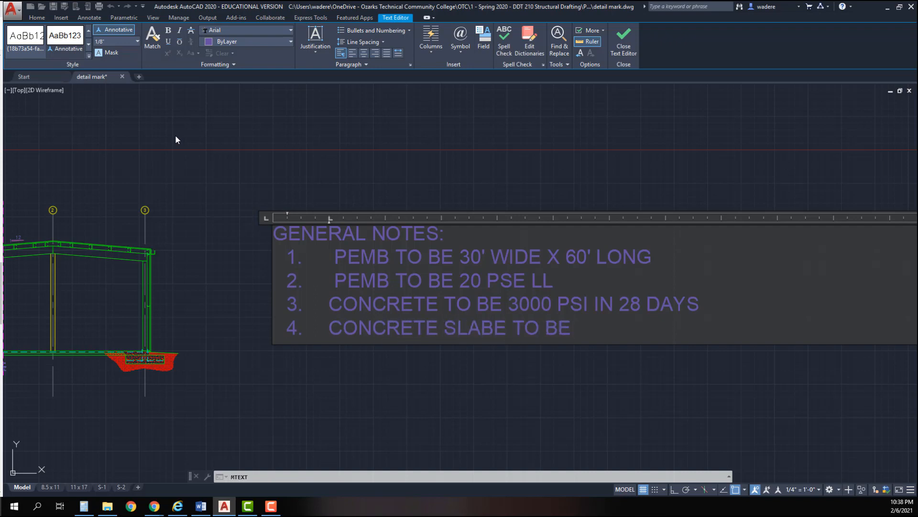
text(REING)
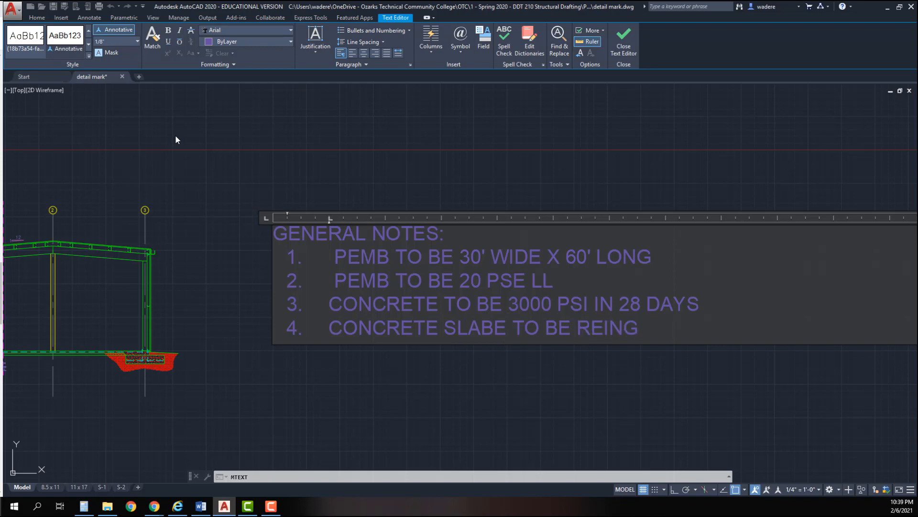
key(BackSpace)
key(BackSpace)
key(BackSpace)
key(BackSpace)
key(BackSpace)
key(BackSpace)
key(BackSpace)
key(BackSpace)
key(BackSpace)
key(BackSpace)
key(BackSpace)
key(BackSpace)
key(BackSpace)
key(BackSpace)
key(BackSpace)
key(BackSpace)
key(BackSpace)
key(BackSpace)
key(BackSpace)
key(BackSpace)
key(BackSpace)
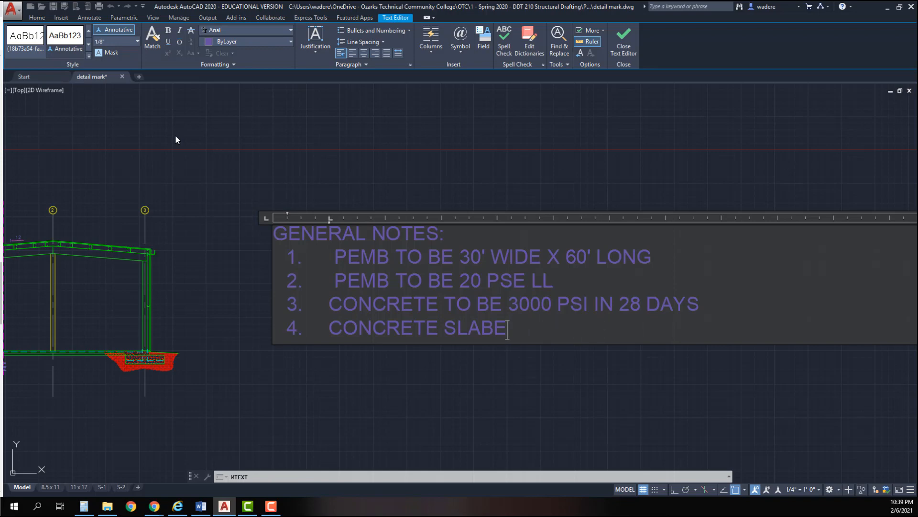
key(BackSpace)
key(BackSpace)
key(BackSpace)
key(BackSpace)
key(BackSpace)
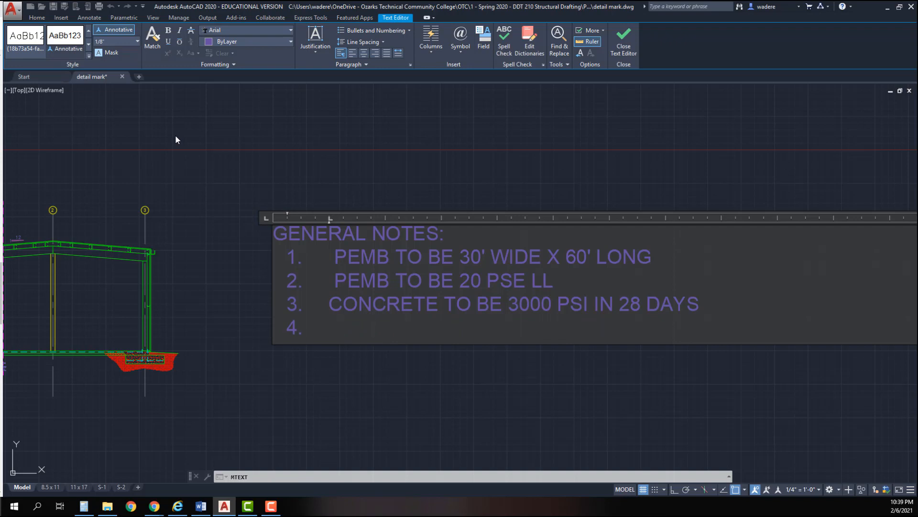
Begin note 4 of the general notes with the text "VAPOR BARRIER TO BE 6 MIL POLY"
text(VAPOR BA)
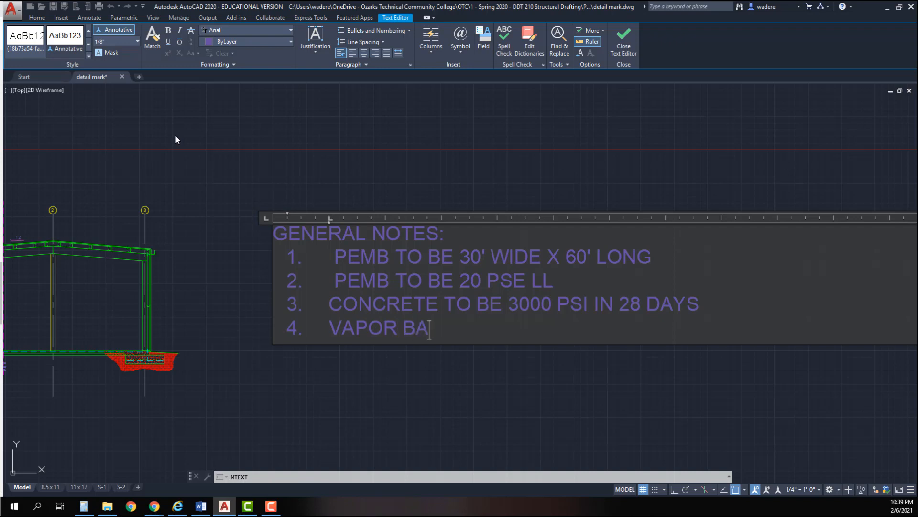
text(RRIER TO BE )
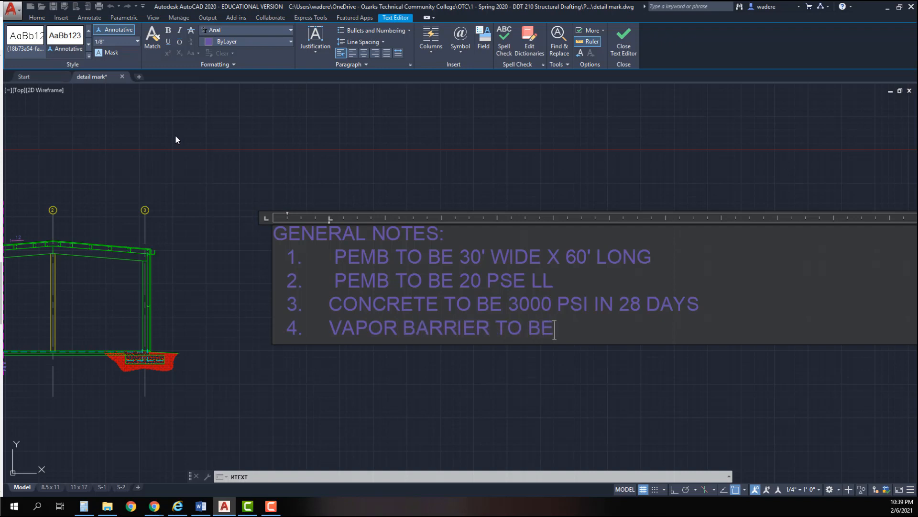
text(T)
key(BackSpace)
text(6 MIL POLY)
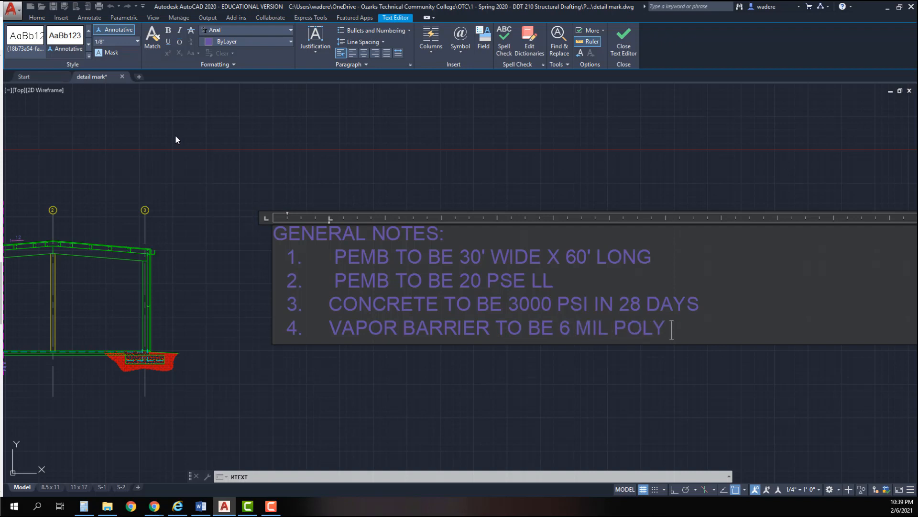
Complete note 4 with "AND TO BE PLACED BETWEEN FLOOR SLAB AND COMPACTED SUBGRADE." and finish the general notes text block
text( AND TO BE PLACE)
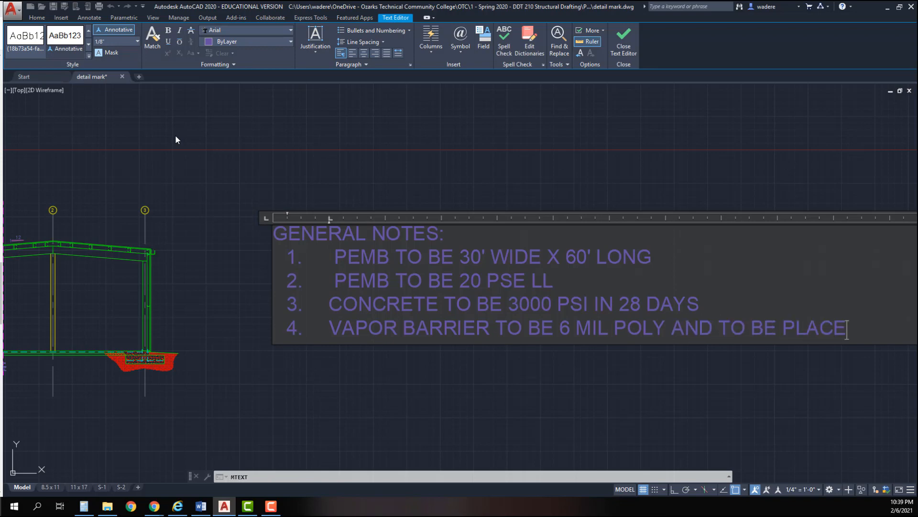
text(D BETWEEN)
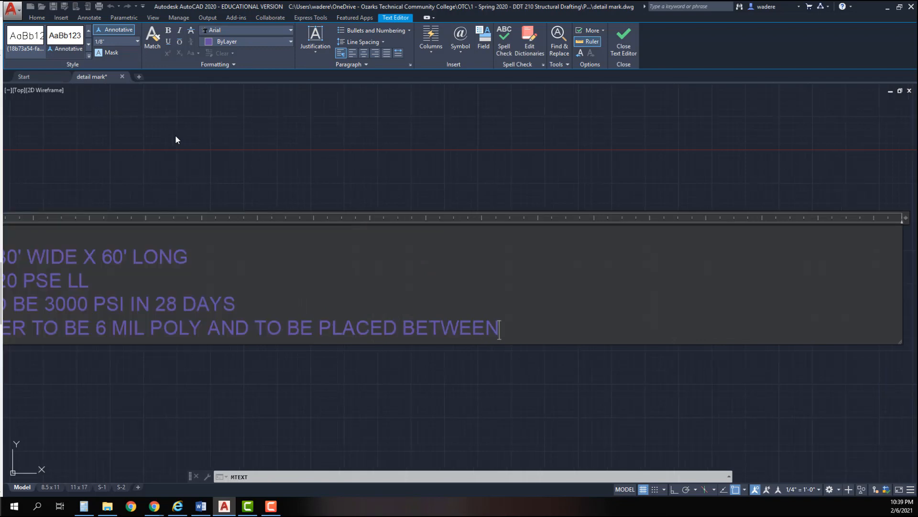
text( FLOOR SLAB)
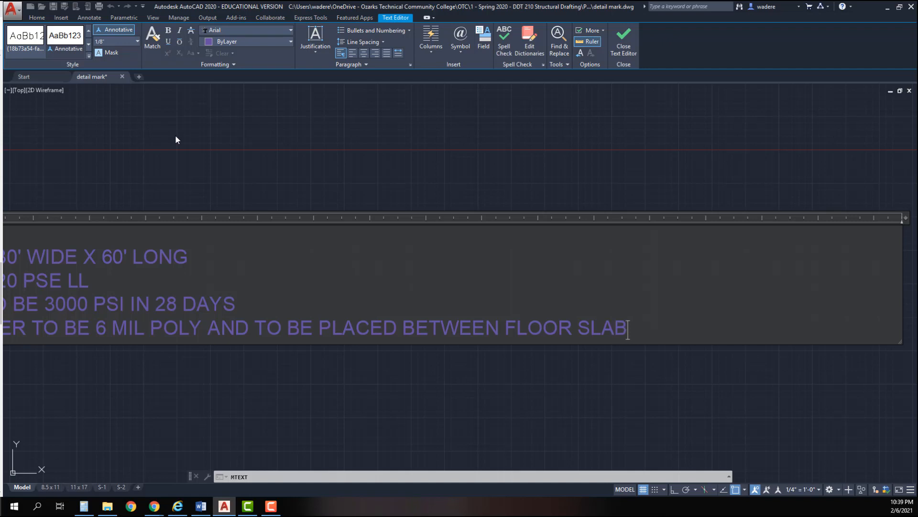
text( AND CO)
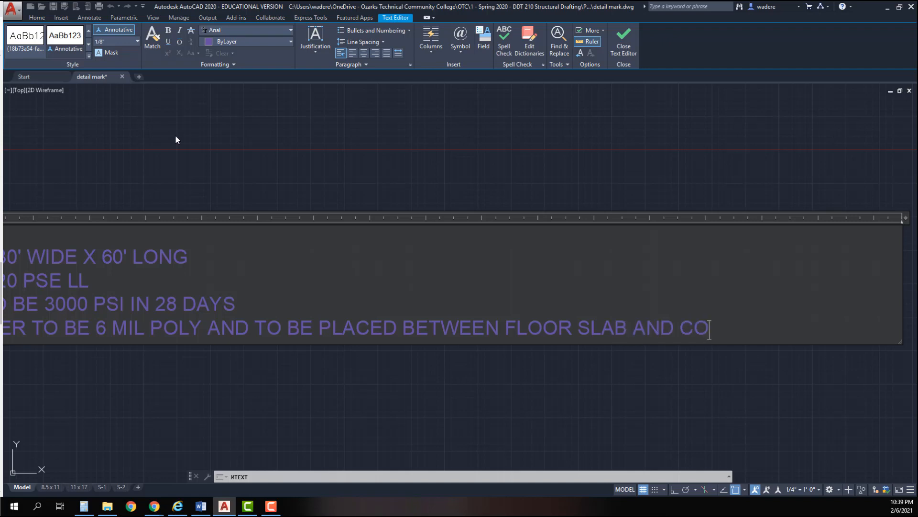
text(MPACTED UB)
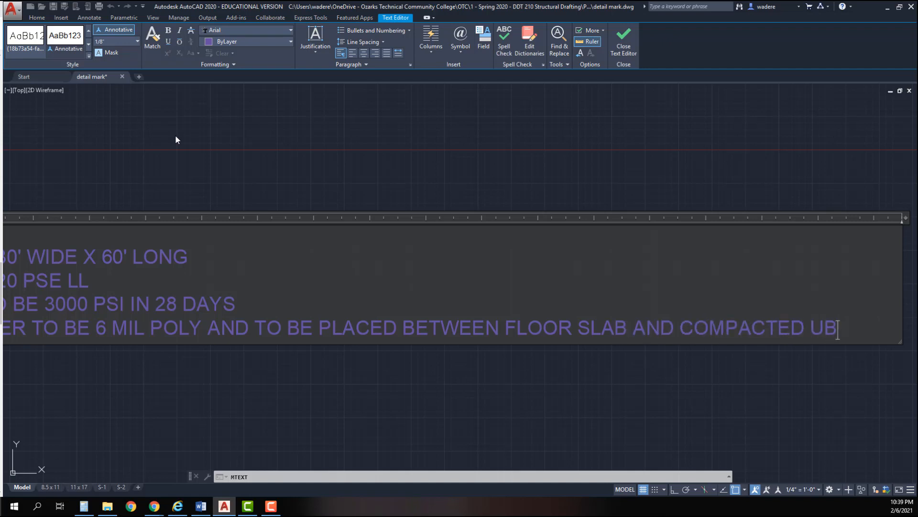
key(BackSpace)
key(BackSpace)
text(SUBG)
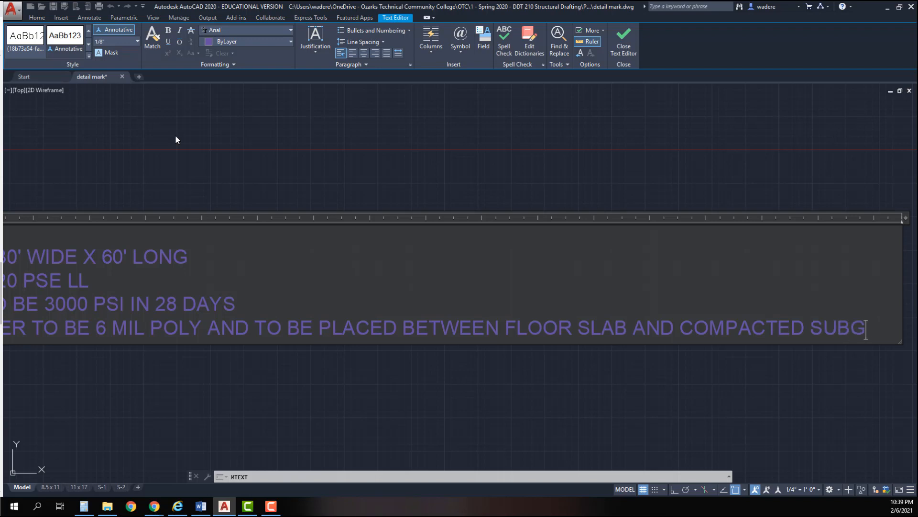
text(RADE.)
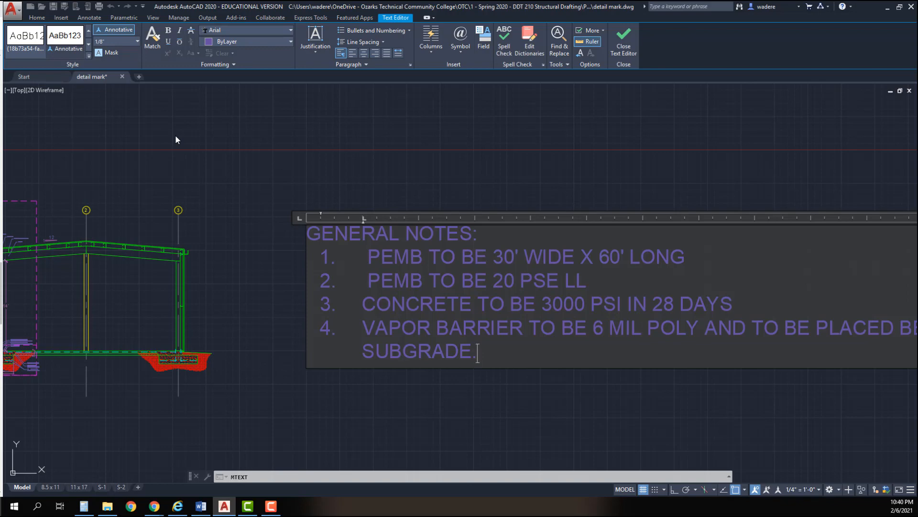
click(303, 408)
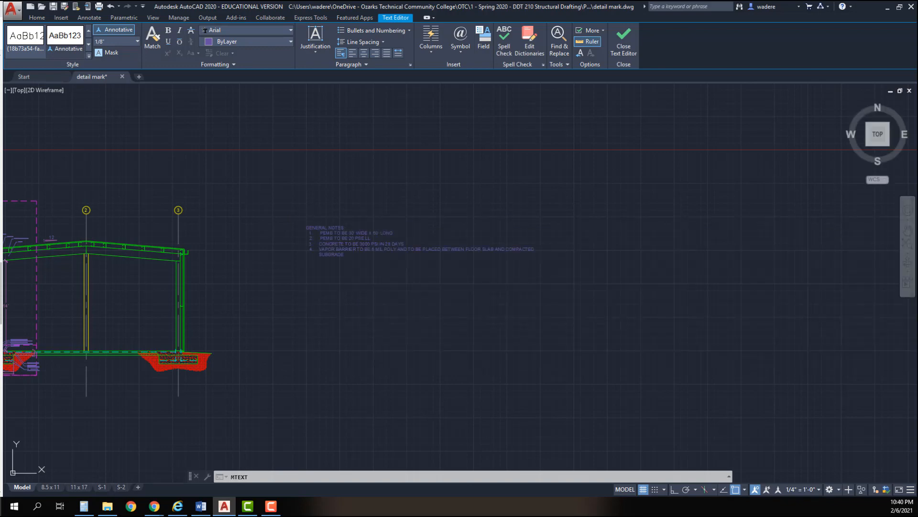
Place a multileader pointing at the soil hatch beside the footing, with its landing below the "(12) #8 EACH WAY" note
mouse_move(61, 356)
middle_down()
mouse_move(242, 284)
mouse_move(174, 289)
middle_up()
scroll(209, 303, up, 10)
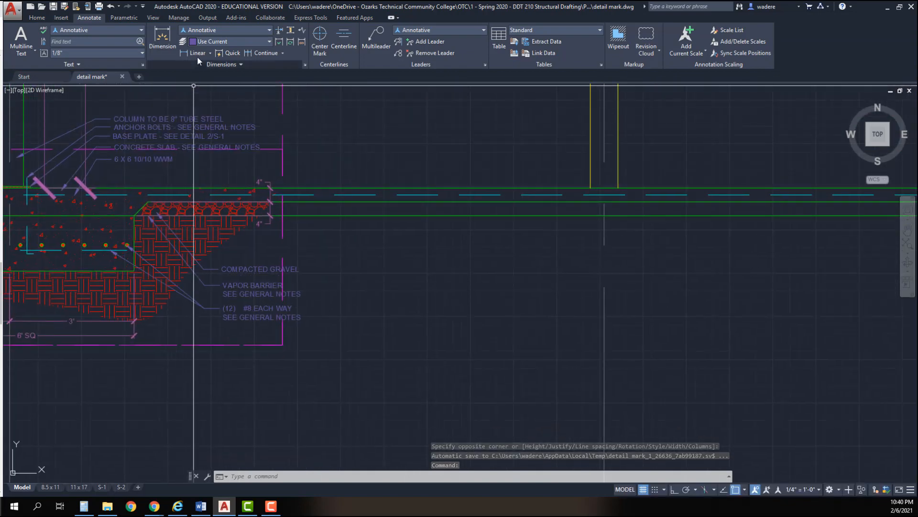
click(376, 43)
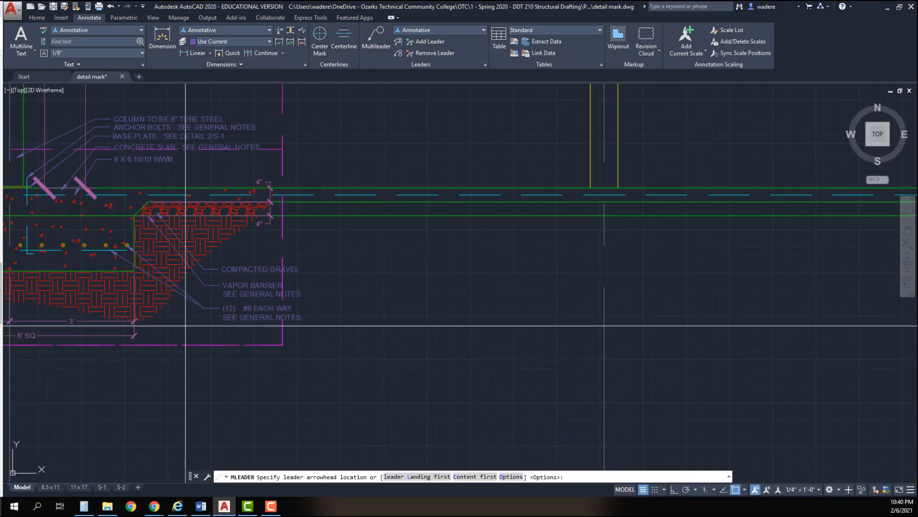
click(155, 305)
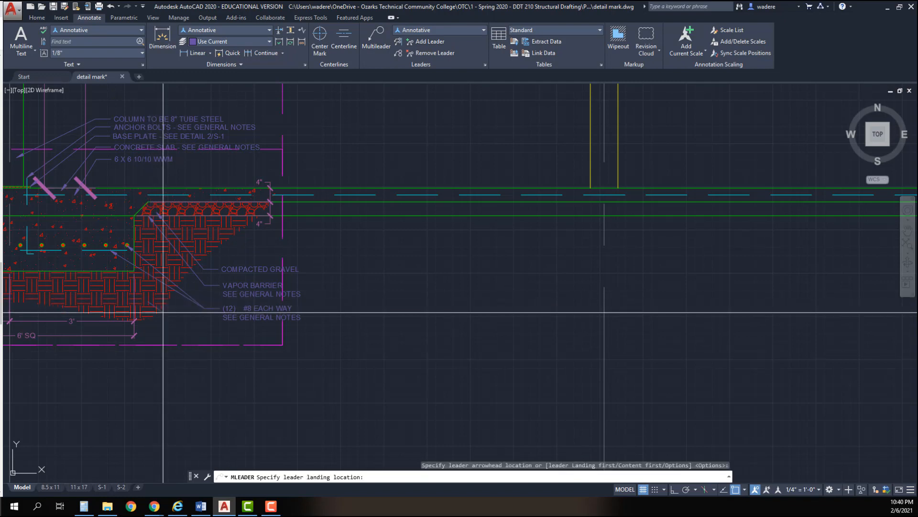
click(204, 333)
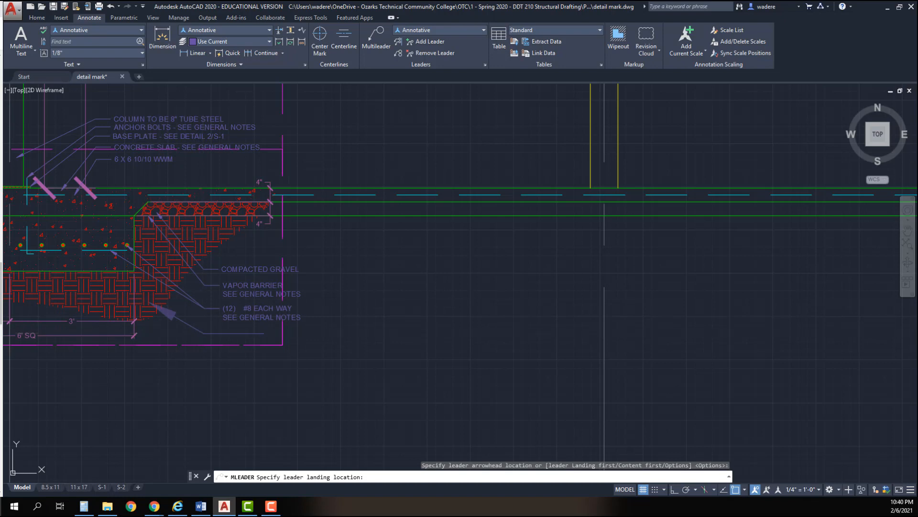
Label the soil multileader "SUB-GRADE" with "SEE GENERAL NOTES" on a second line and finish the text
text(SUB)
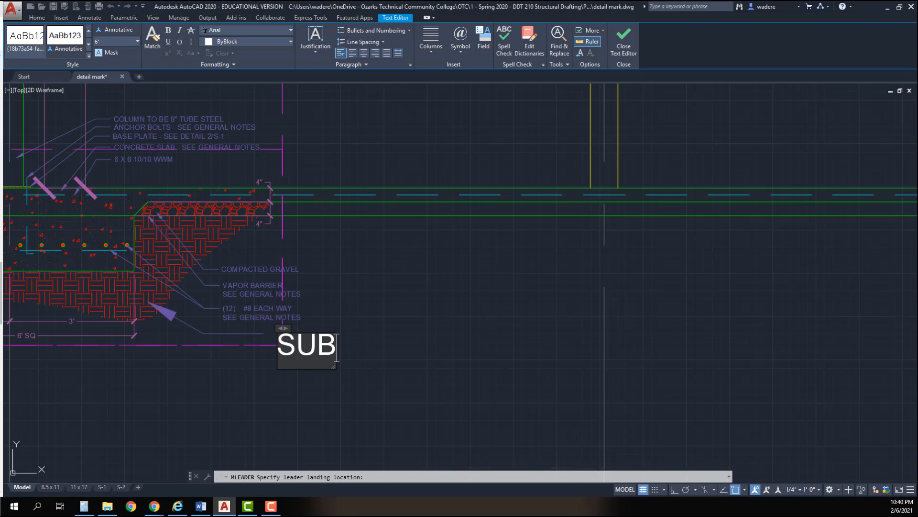
text(-GRADE)
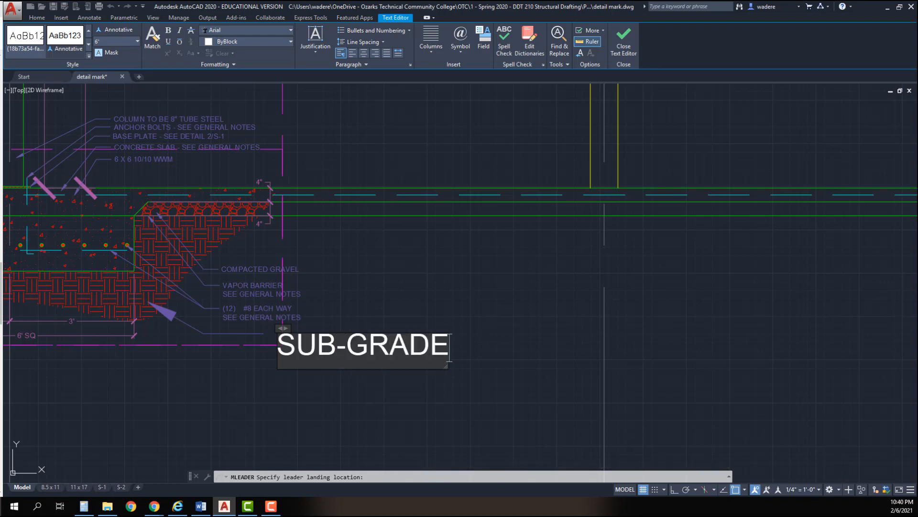
text( SEE)
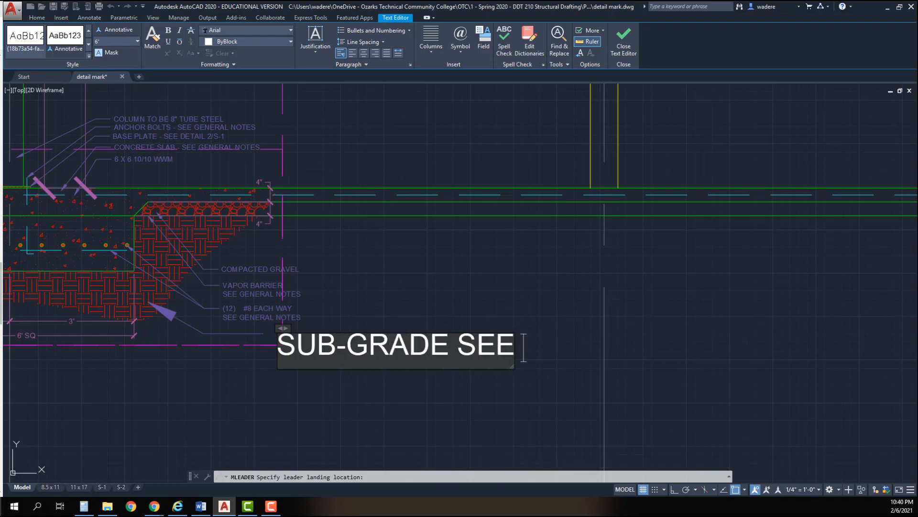
key(BackSpace)
key(BackSpace)
key(BackSpace)
key(BackSpace)
key(Return)
text(SE)
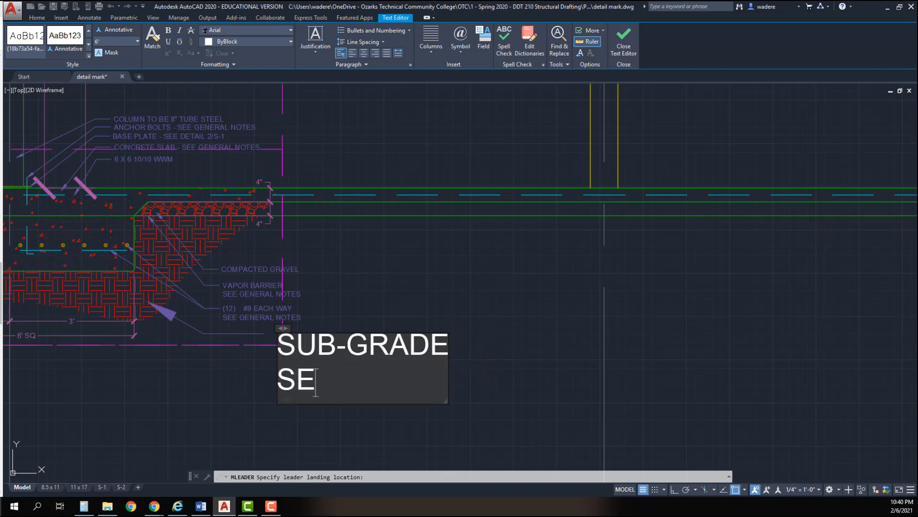
text(E GENERAL N)
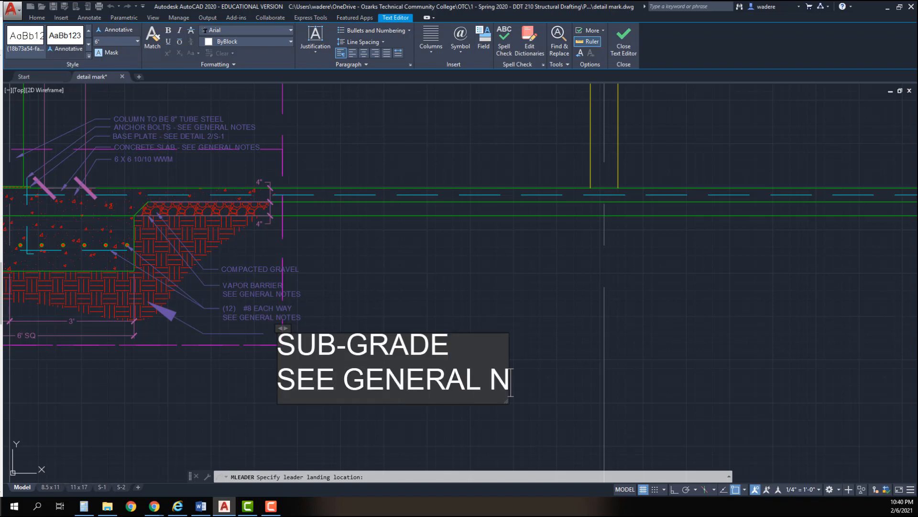
text(OTES)
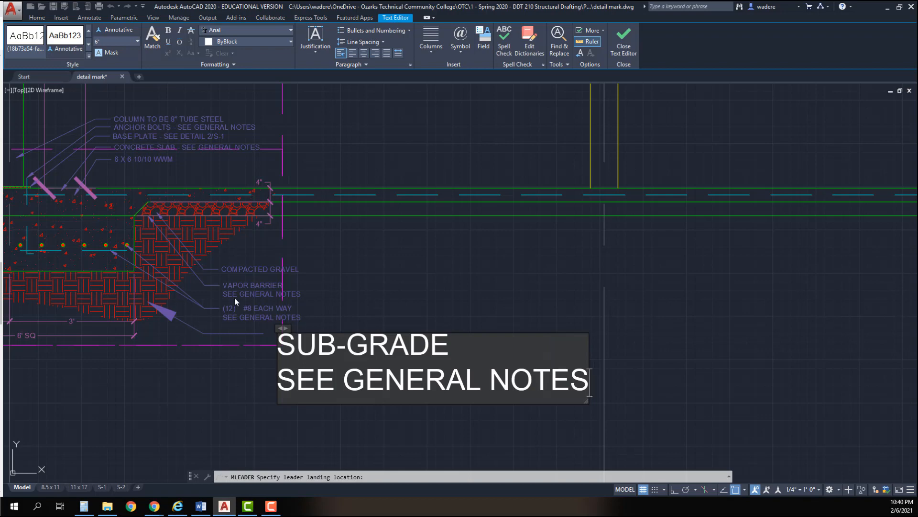
click(366, 287)
Add the annotation scale 1" = 1'-0" to the SUB-GRADE multileader through its properties
click(329, 390)
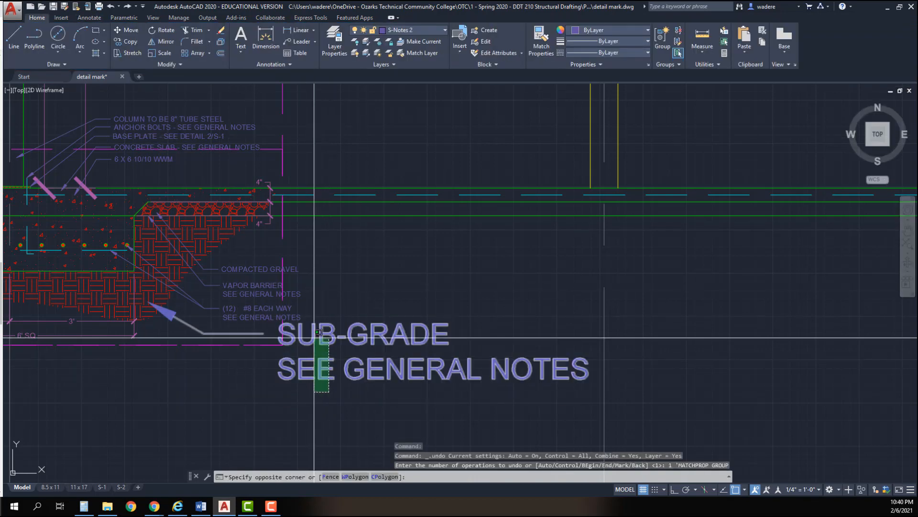
click(311, 368)
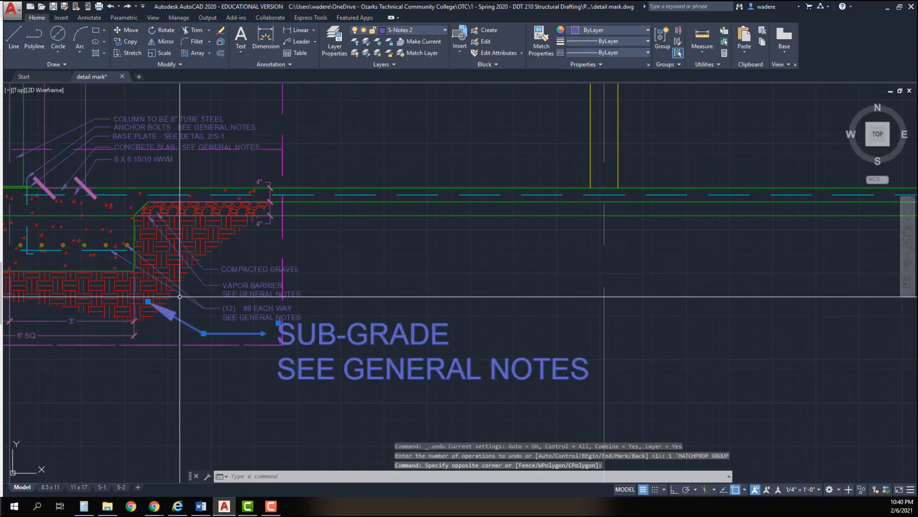
right_click(185, 263)
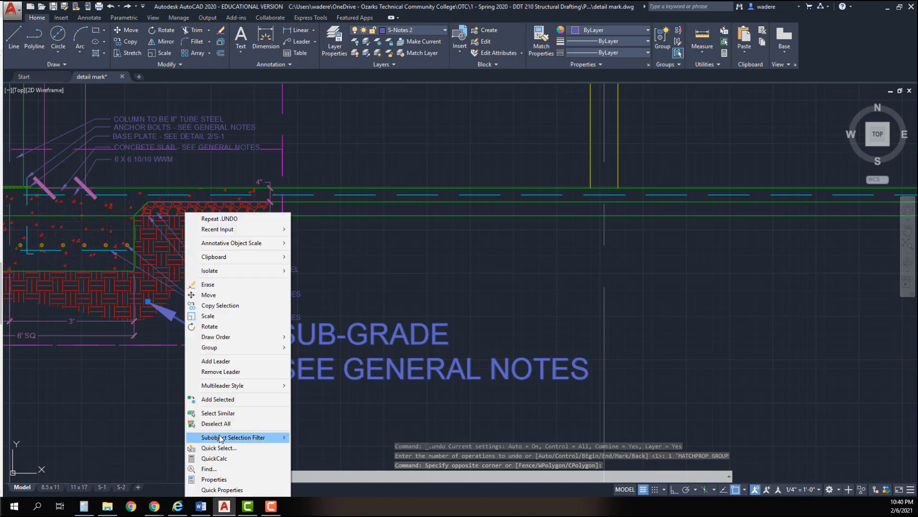
click(229, 477)
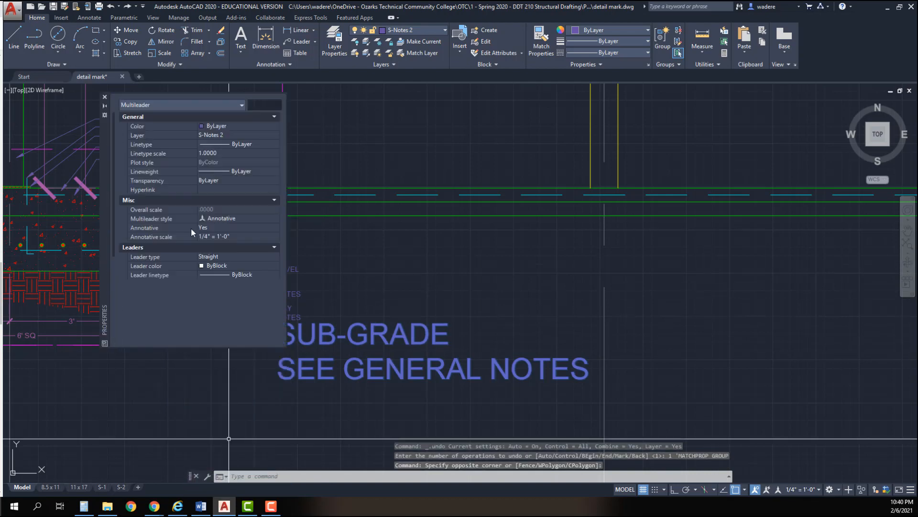
click(242, 236)
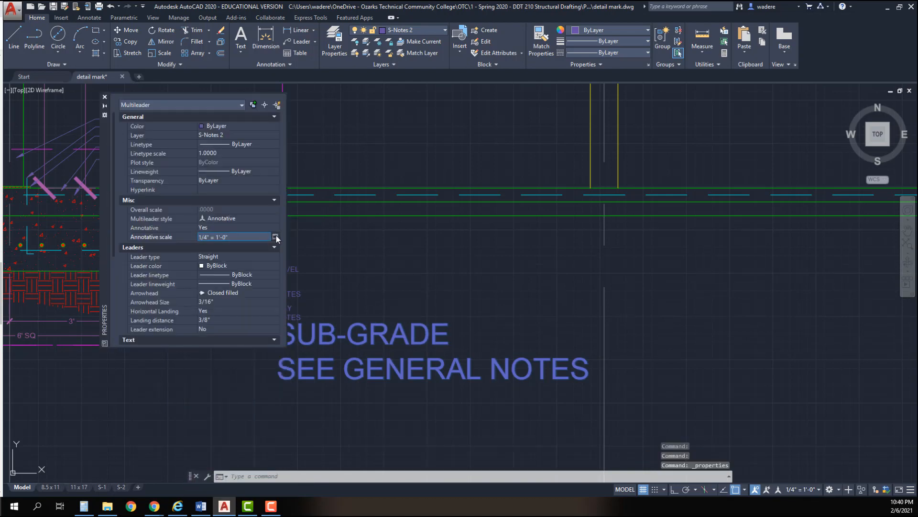
click(275, 237)
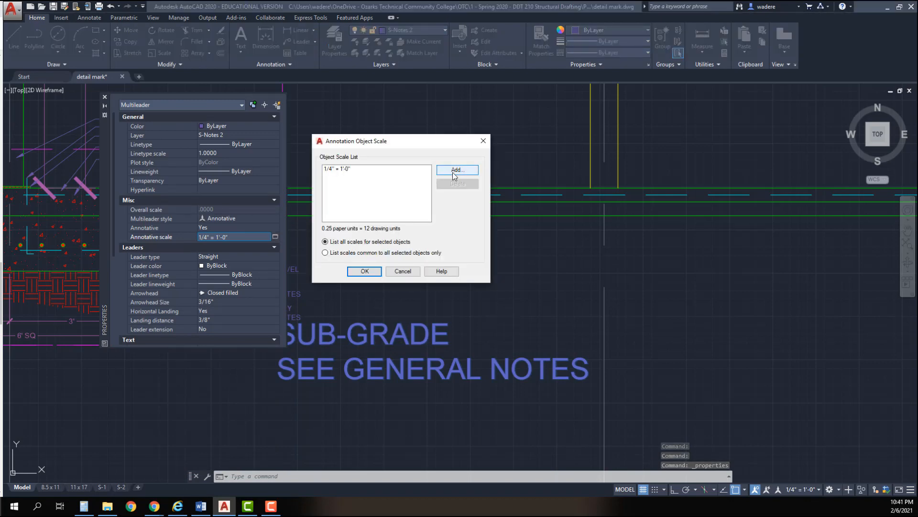
click(455, 170)
scroll(365, 237, down, 5)
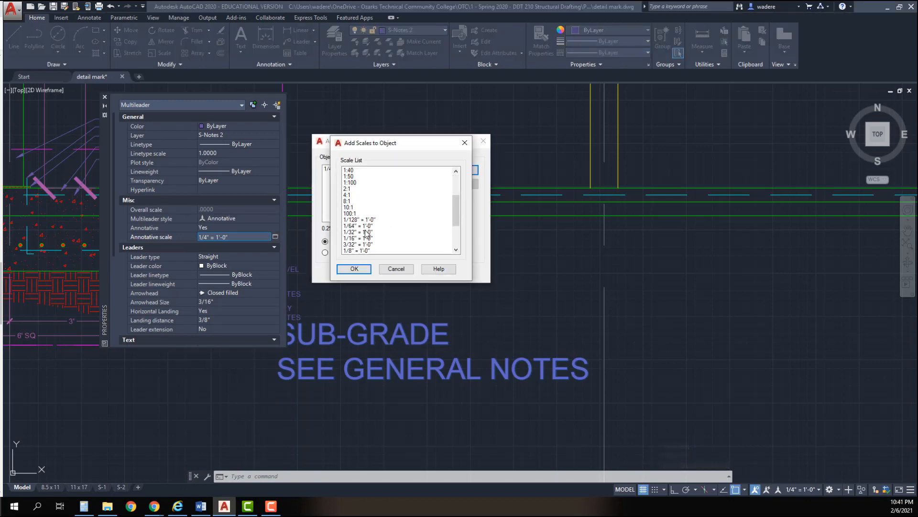
scroll(365, 237, down, 1)
click(357, 244)
click(354, 268)
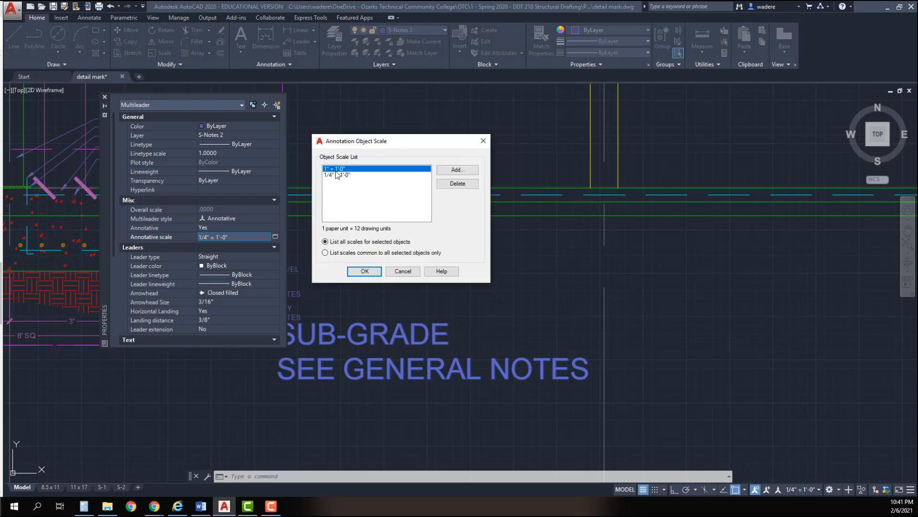
Remove the 1/4" = 1'-0" scale from the SUB-GRADE multileader's annotation scales and deselect the multileader
click(360, 175)
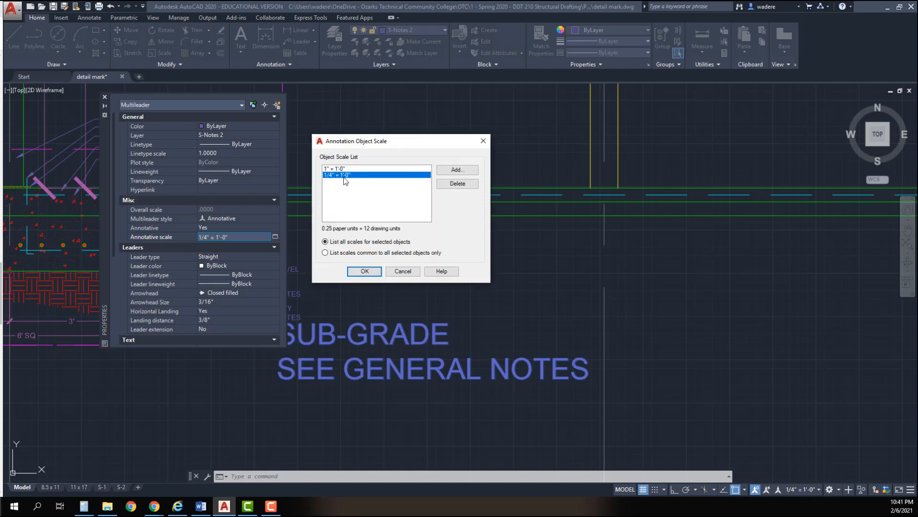
click(454, 184)
click(365, 270)
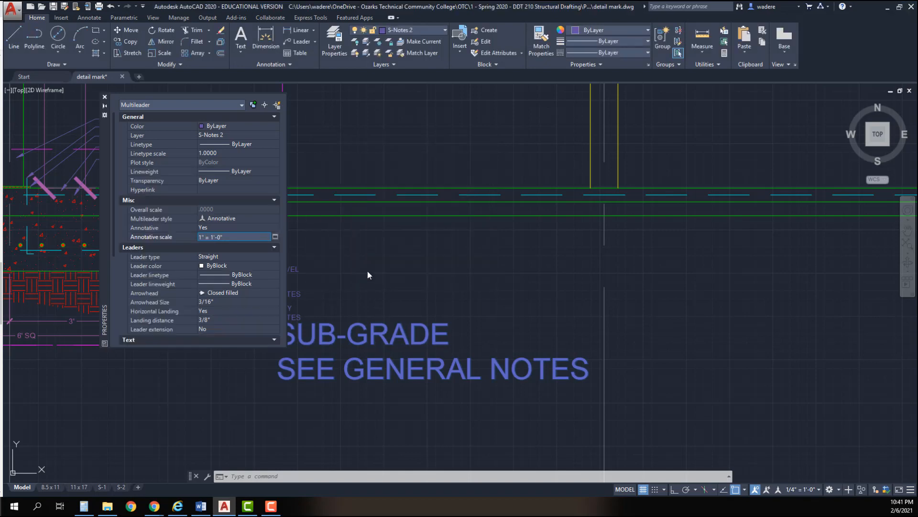
key(Escape)
key(Escape)
Switch to layout S-2 and inspect the SUB-GRADE note in the enlarged footing detail
scroll(241, 342, down, 4)
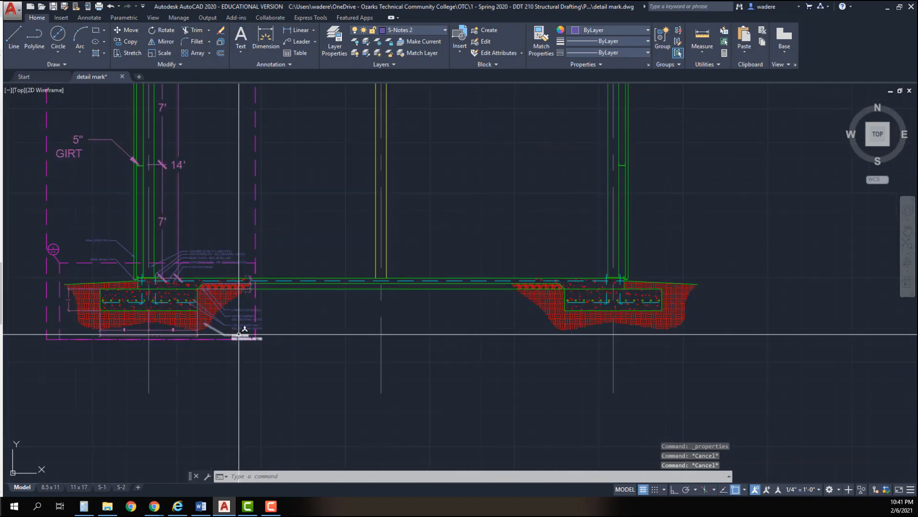
scroll(241, 335, up, 4)
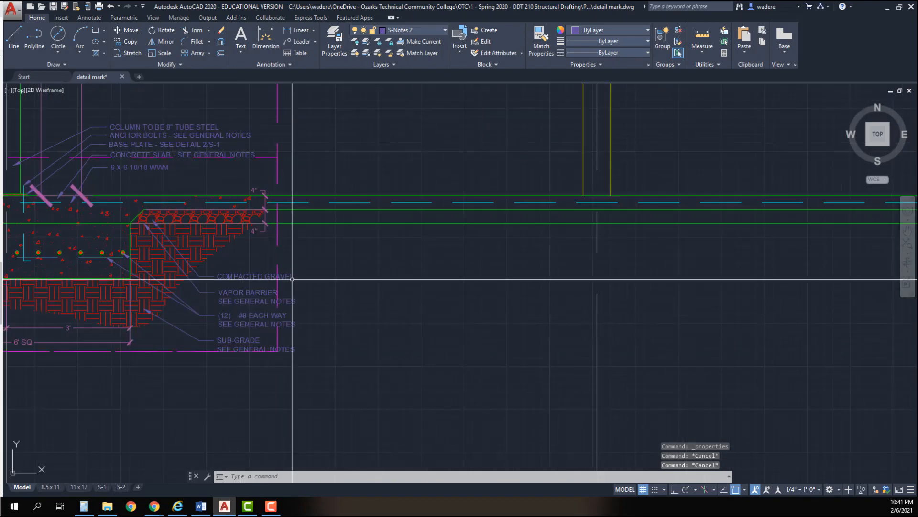
click(119, 487)
scroll(245, 341, up, 4)
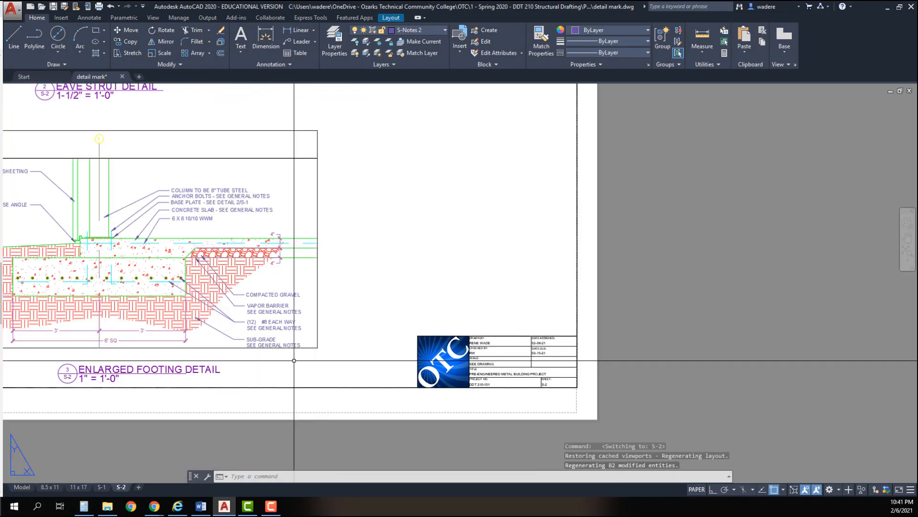
scroll(261, 353, up, 1)
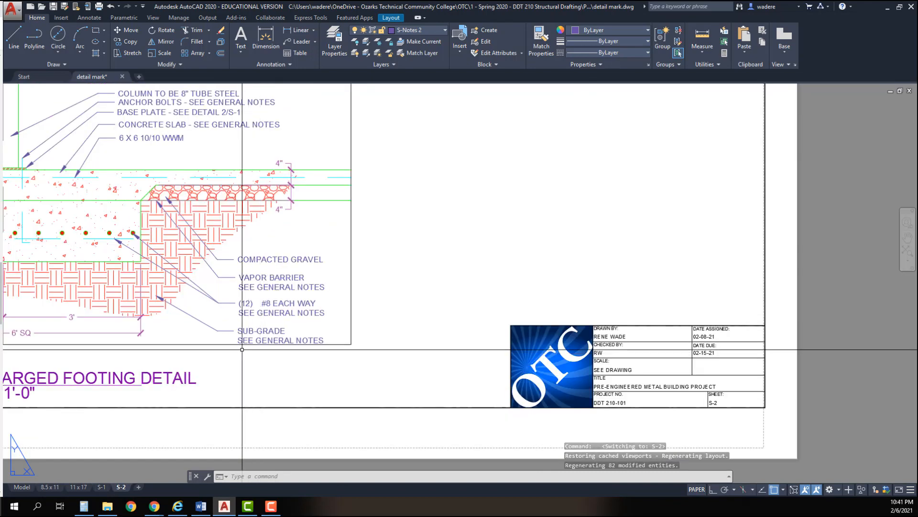
In model space, add note 5 to the GENERAL NOTES text: "ALL REINFORCEMENT BARS SHALL BE GRADE 60."
scroll(244, 358, down, 3)
middle_drag(244, 360, 286, 351)
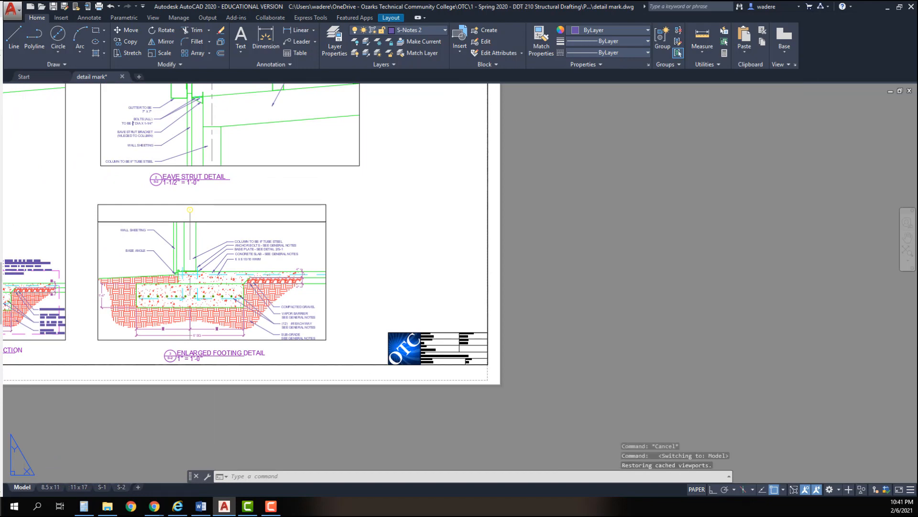
click(22, 486)
scroll(536, 286, down, 8)
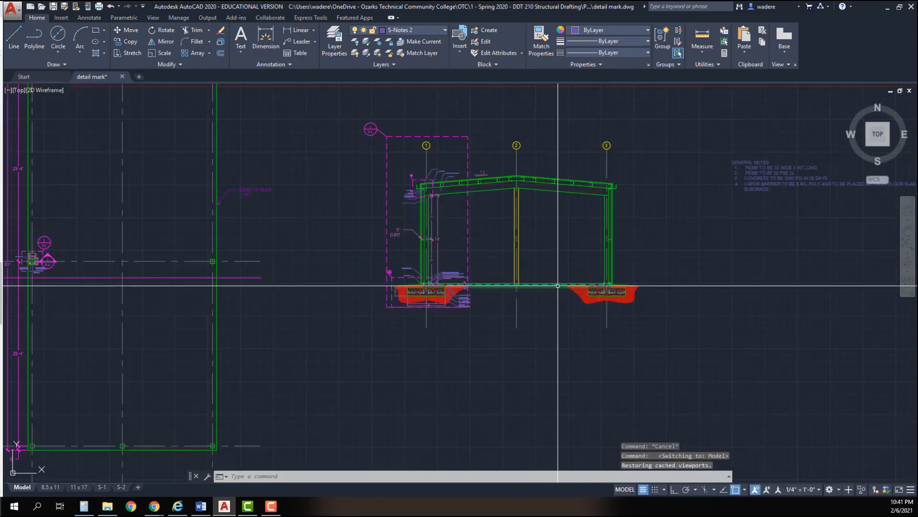
middle_drag(567, 285, 186, 286)
scroll(362, 177, up, 2)
scroll(362, 177, up, 2)
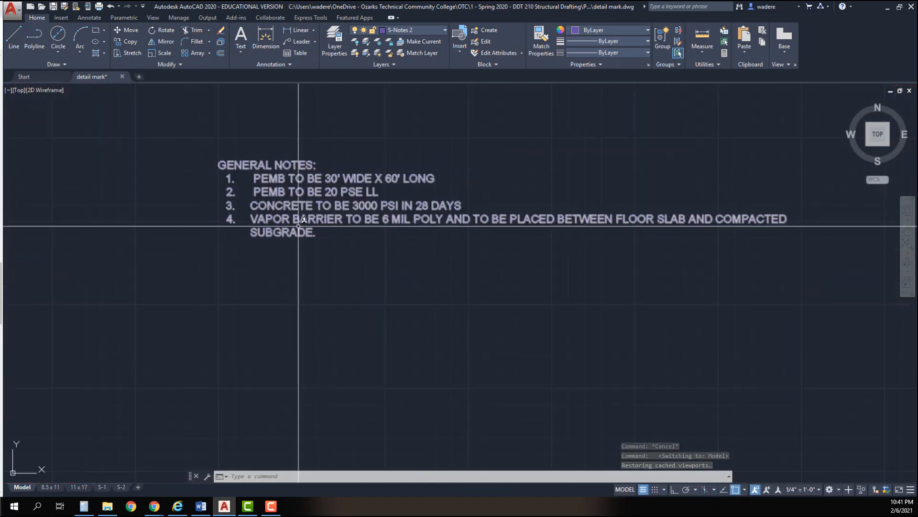
click(303, 206)
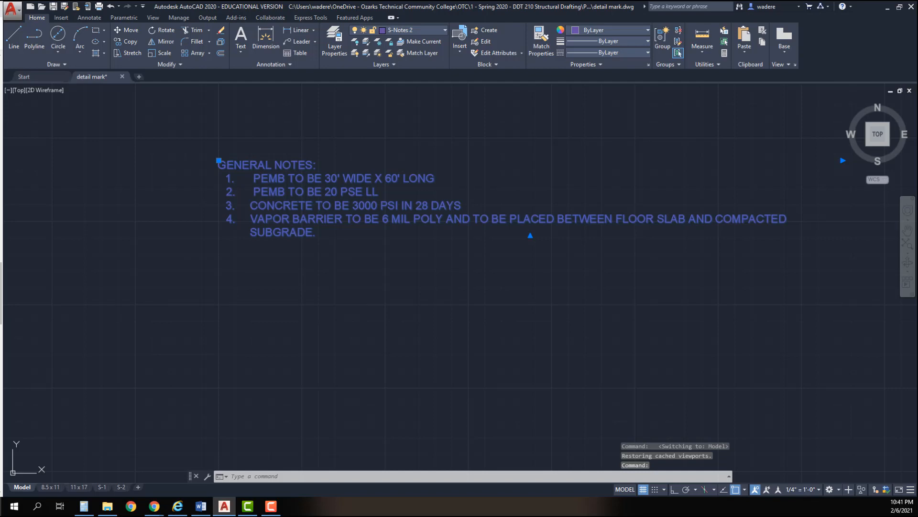
double_click(297, 233)
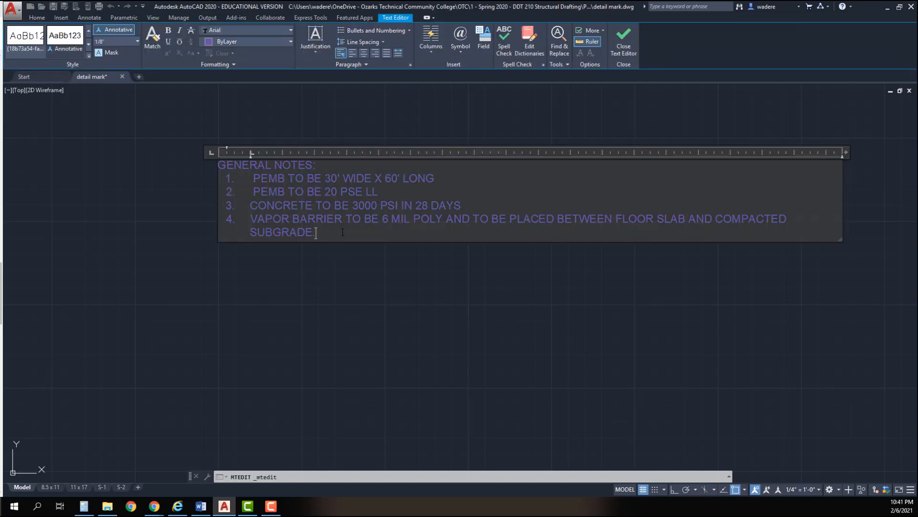
key(Return)
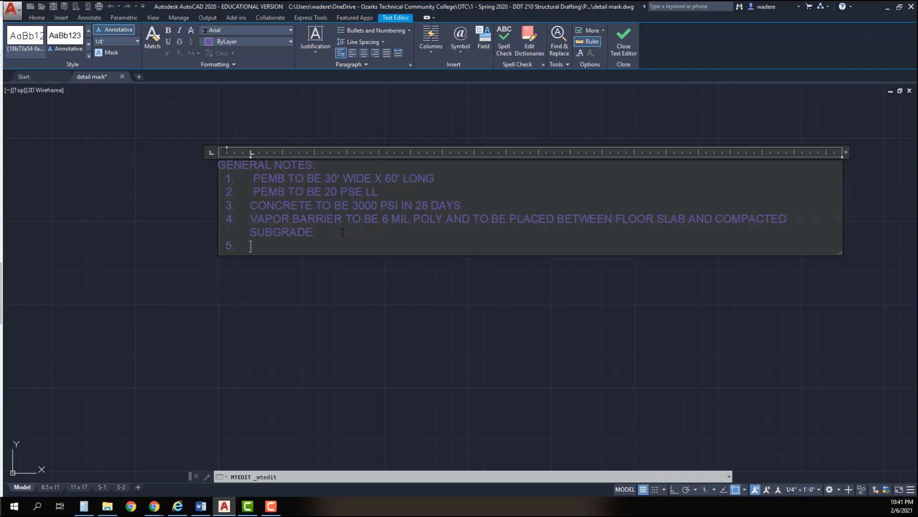
text(ALL RED)
text(INFO)
text(RMCEMTNE)
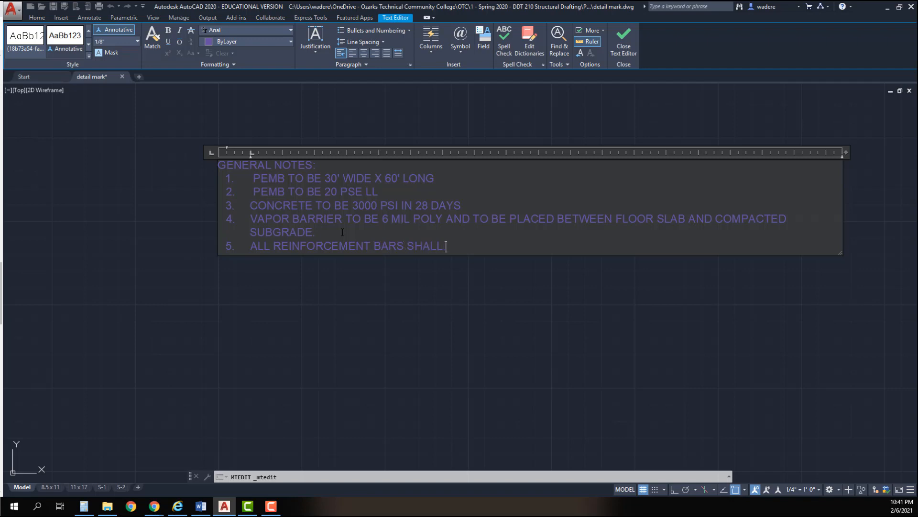
text(GRADE 60.)
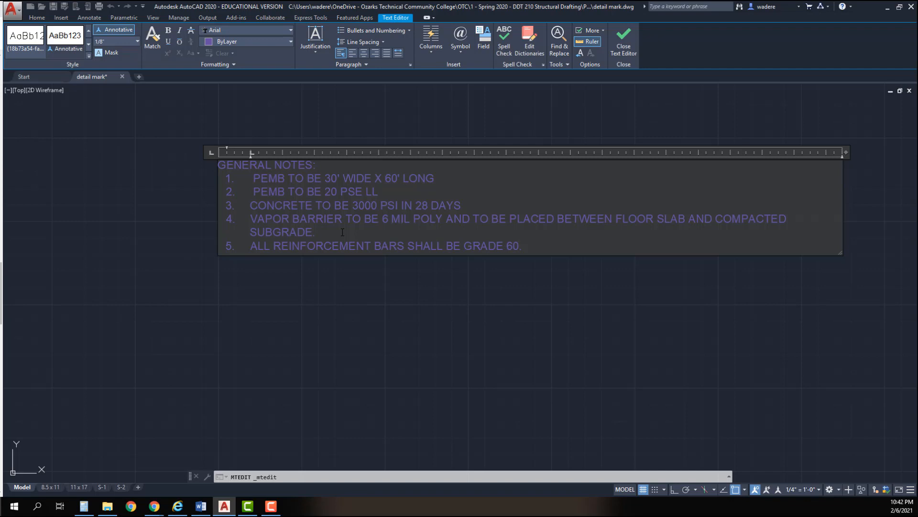
Add note 6: "ANCHOR BOLTS TO BE 3/4" WITH A 3" PROJECTION AND EXTEND TO LOWER 1/3 OF FOOTING DEPTH."
key(Return)
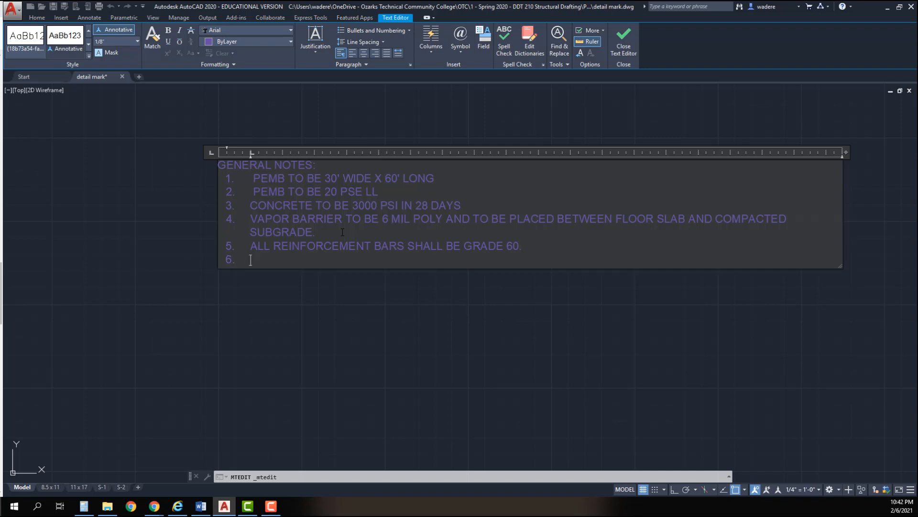
text(ANCHOR BOLTS TO BE 3/4)
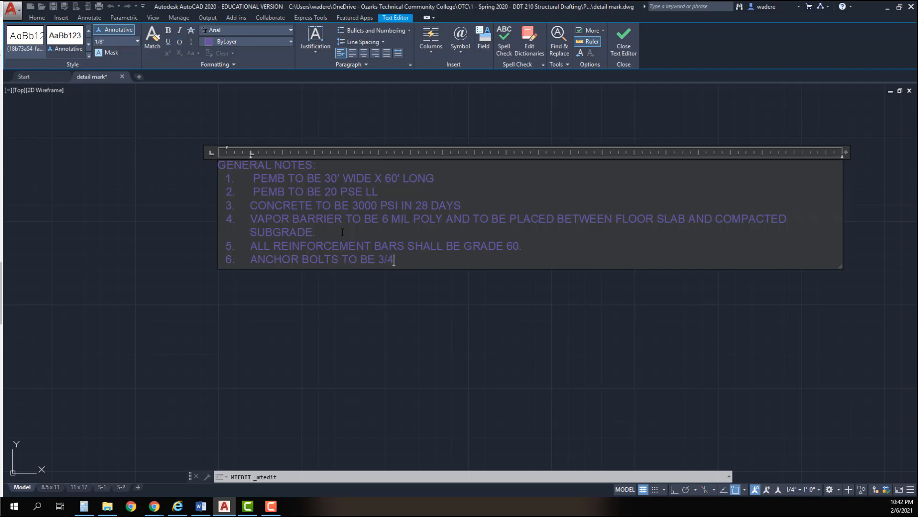
text(" WITH A 3)
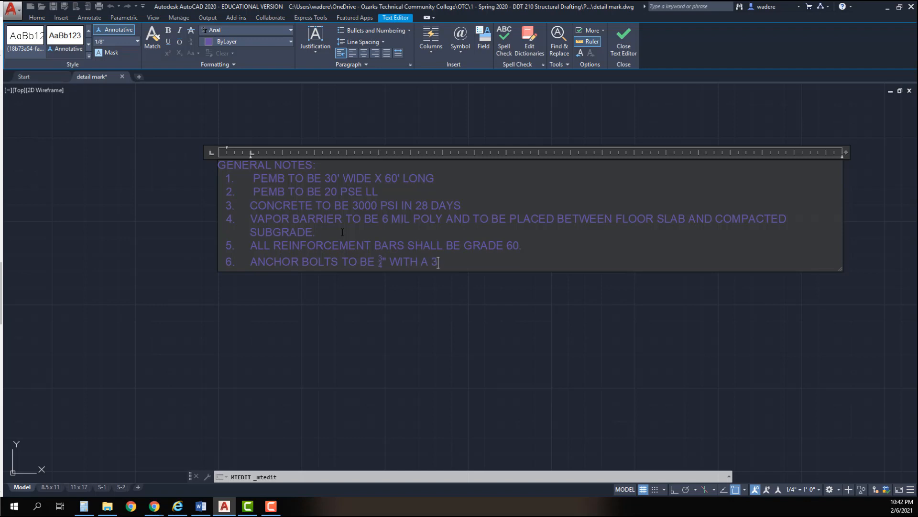
text(" PROJECTION AND EXTEND)
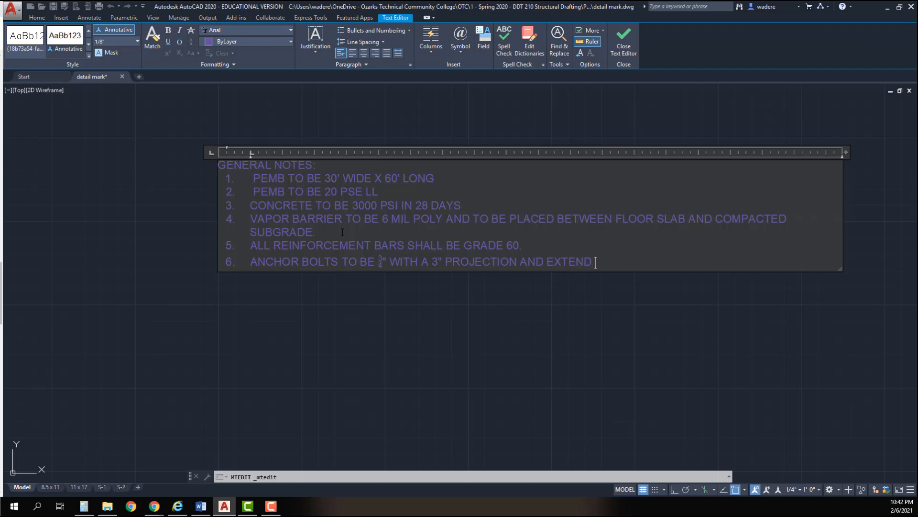
text(TO LOWER 1/3 OF FOOTING DEPTH.)
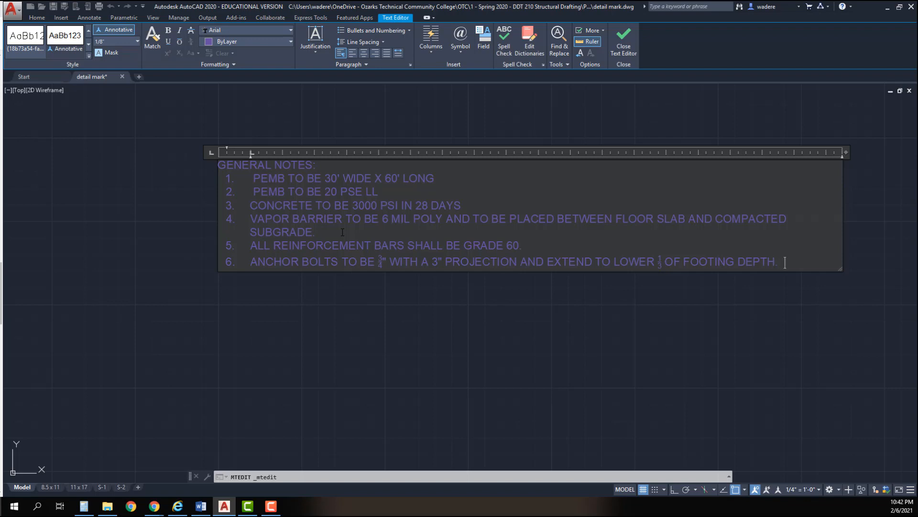
Append "ANCHOR BOLTS TO BE A36 GRADE." to note 6 and finish editing the GENERAL NOTES text
text(ANCHOR BOLTS TO BE 13)
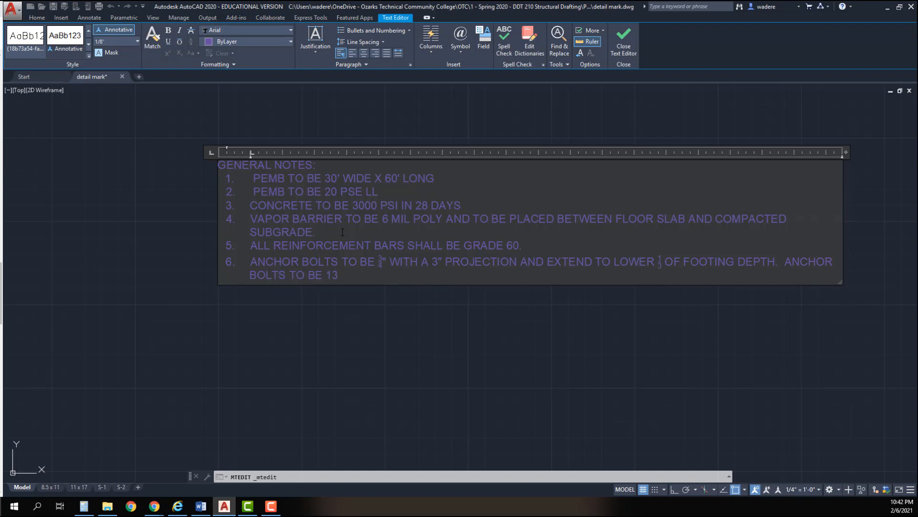
text(6 GRA)
key(BackSpace)
key(BackSpace)
click(322, 395)
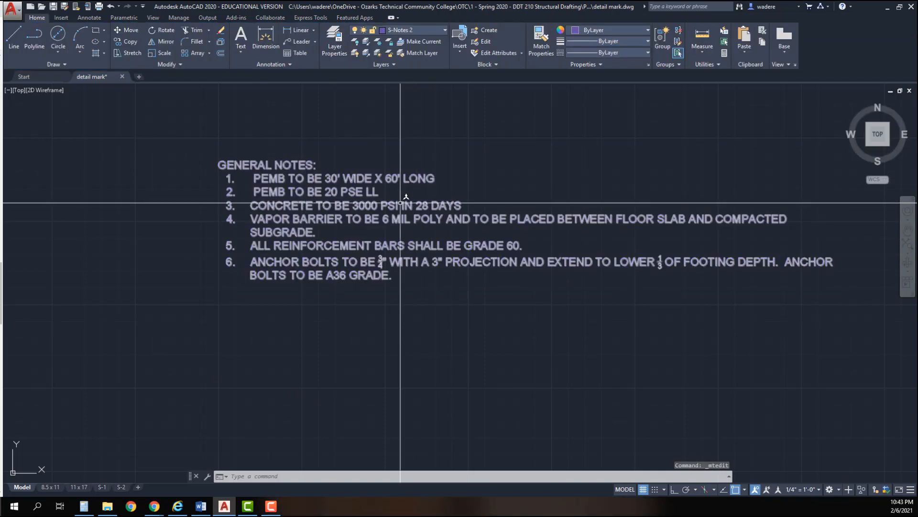
Narrow the GENERAL NOTES text box to a column about as wide as "PLACED BETWEEN FLOOR" and deselect it
scroll(387, 206, down, 2)
click(387, 206)
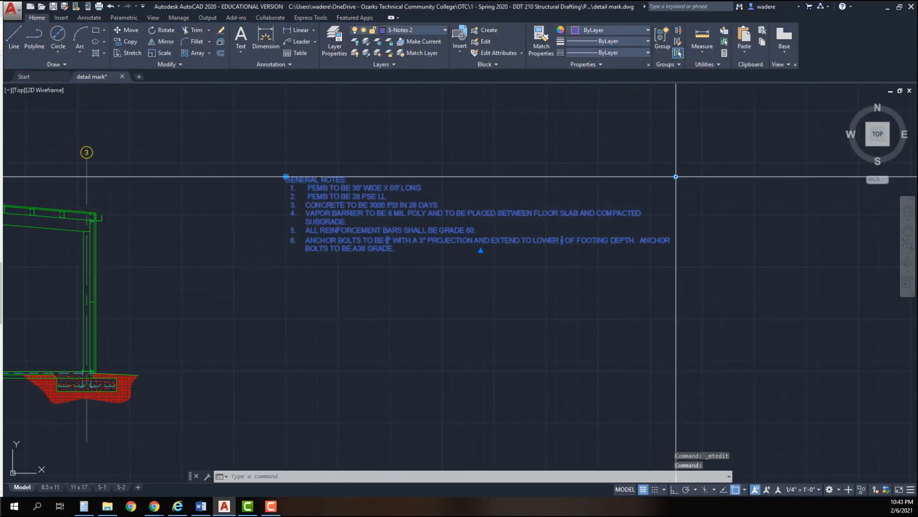
click(674, 177)
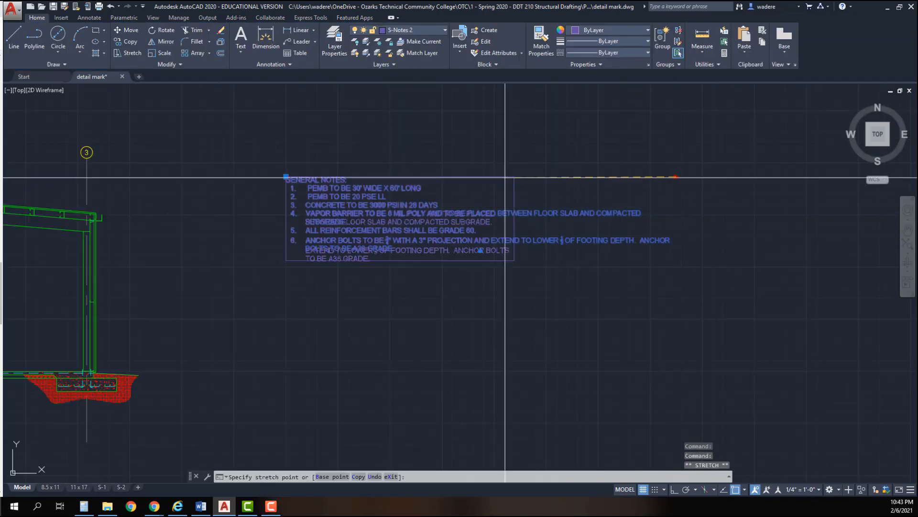
click(401, 180)
key(Escape)
key(Escape)
key(Escape)
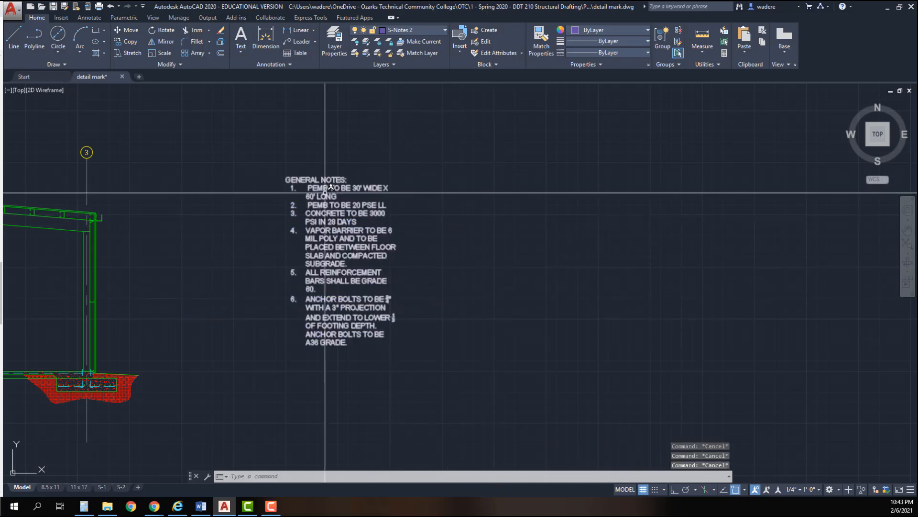
Move the GENERAL NOTES text to the S-Notes layer and deselect it
click(321, 186)
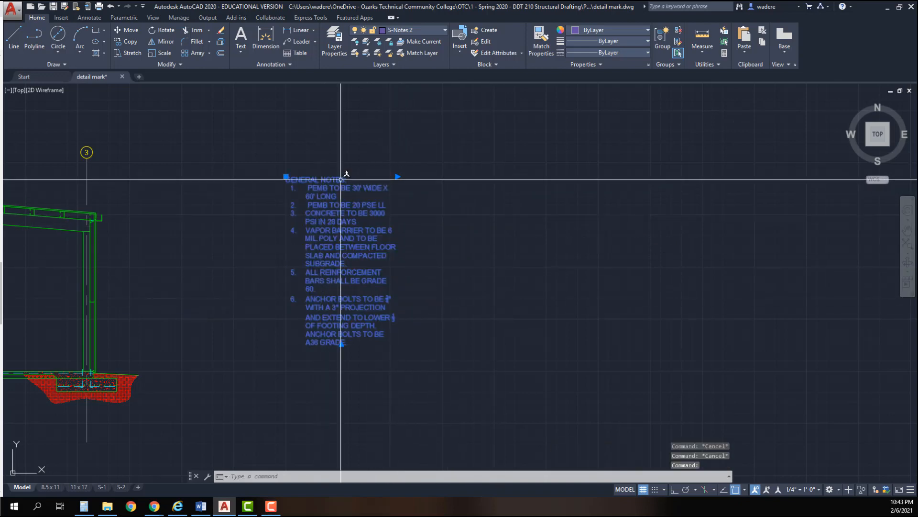
click(444, 29)
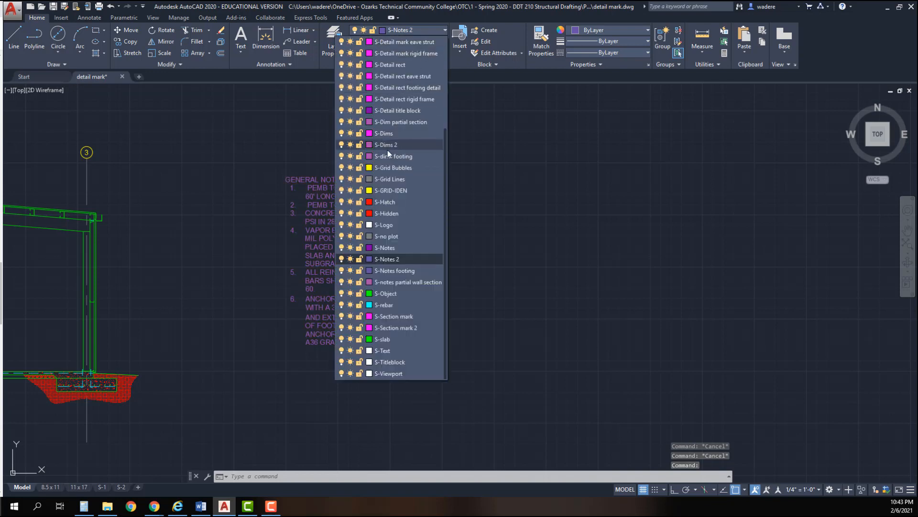
click(384, 246)
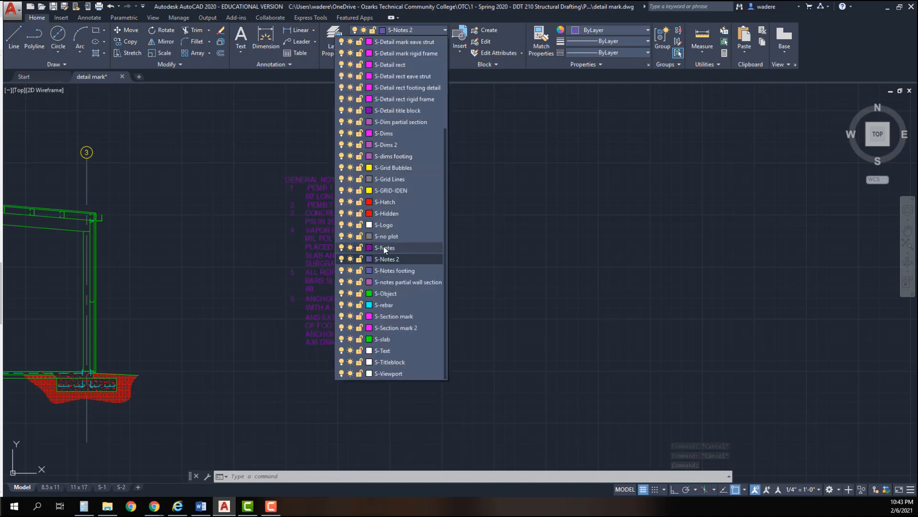
key(Escape)
key(Escape)
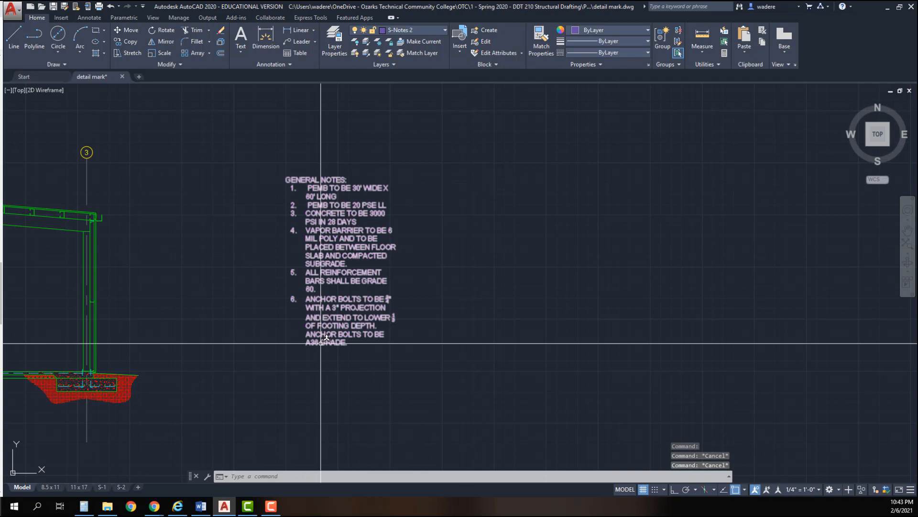
On layout S-1, copy the base plate detail's viewport into the empty area between that detail and the sheet's outer border
click(102, 486)
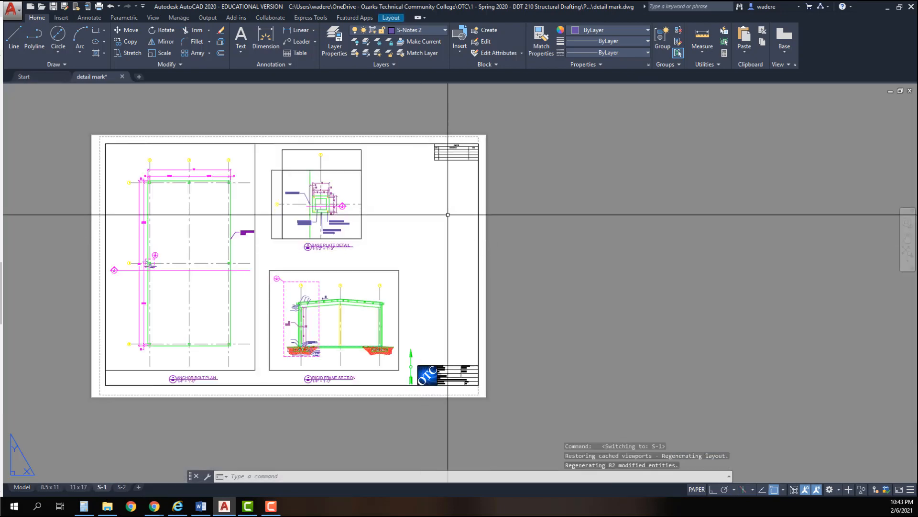
click(127, 41)
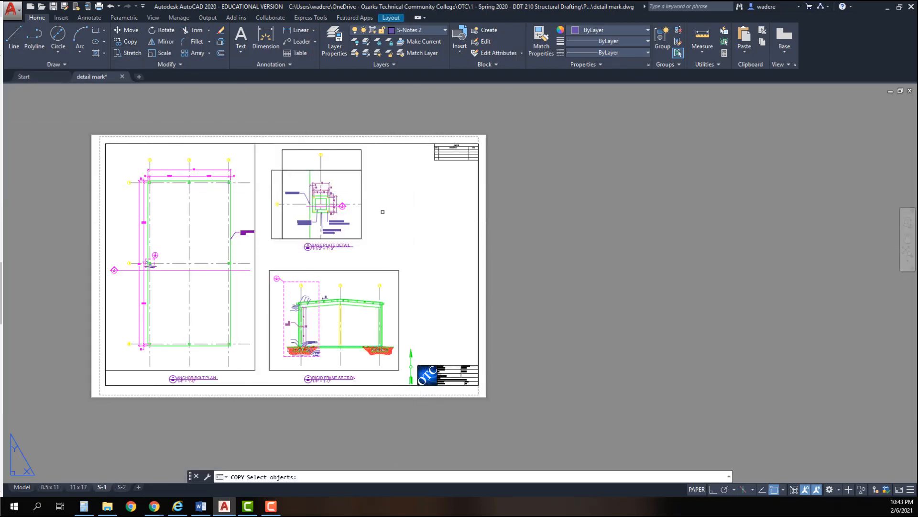
click(383, 212)
click(356, 206)
key(Return)
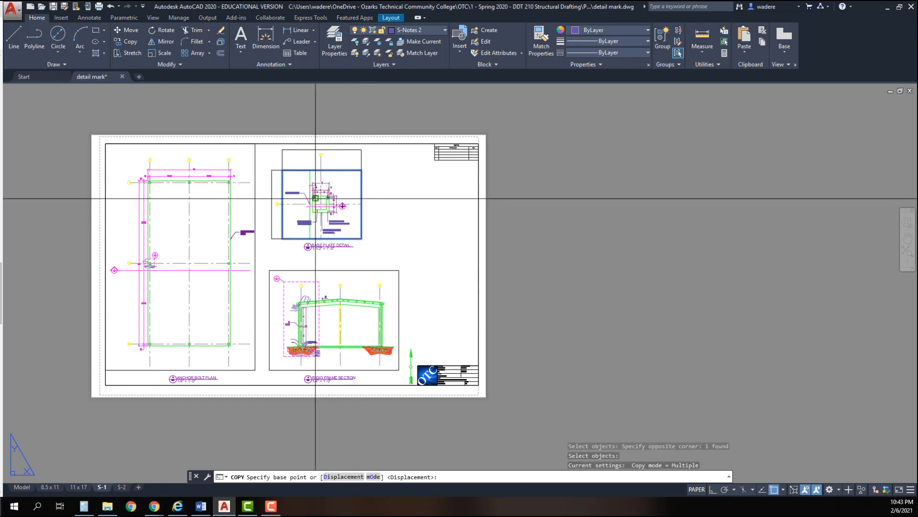
click(316, 199)
click(426, 202)
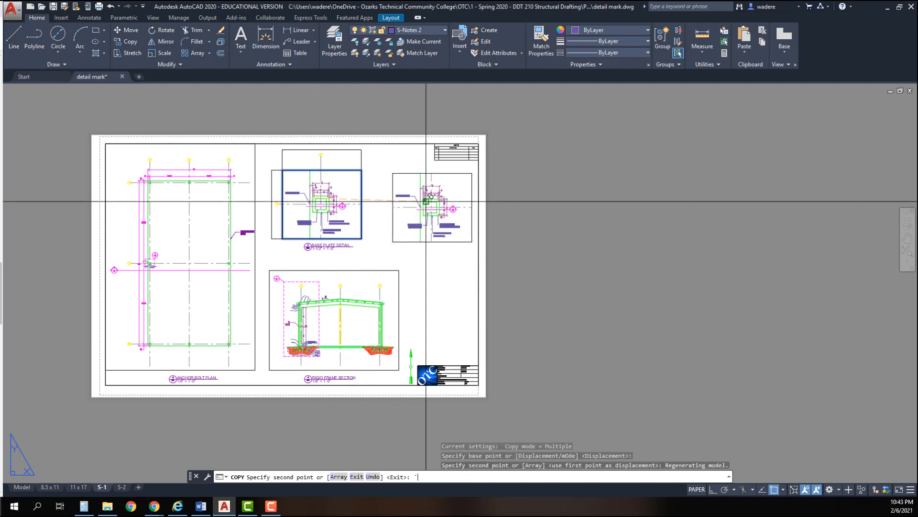
key(Escape)
key(Escape)
Activate the copied viewport and reposition its model view to show the GENERAL NOTES text
click(440, 199)
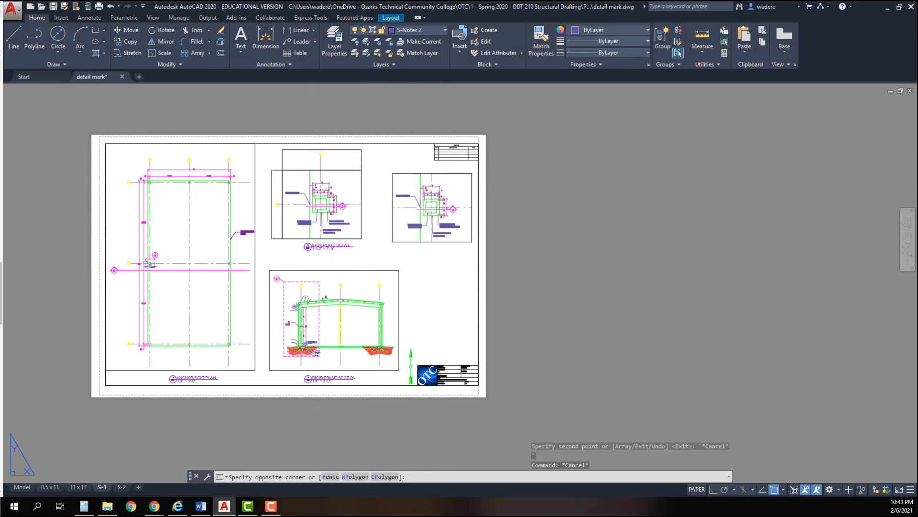
double_click(439, 199)
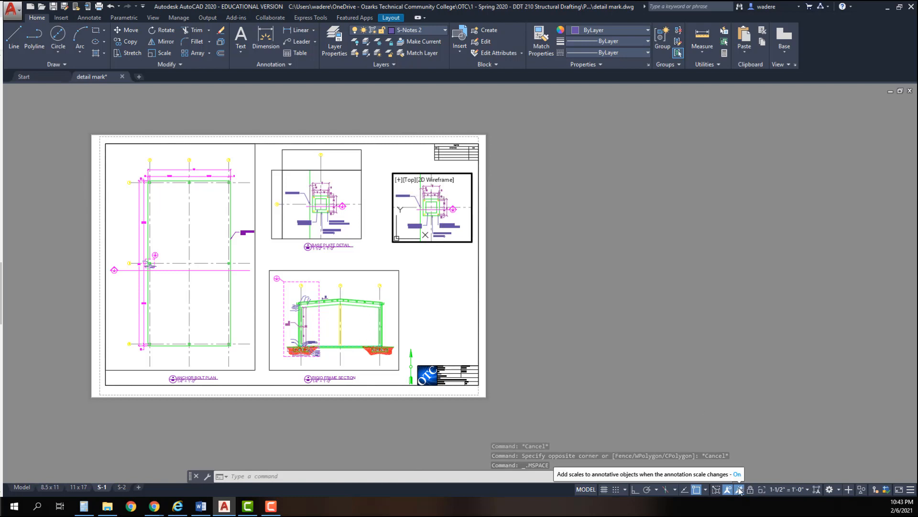
scroll(426, 204, down, 6)
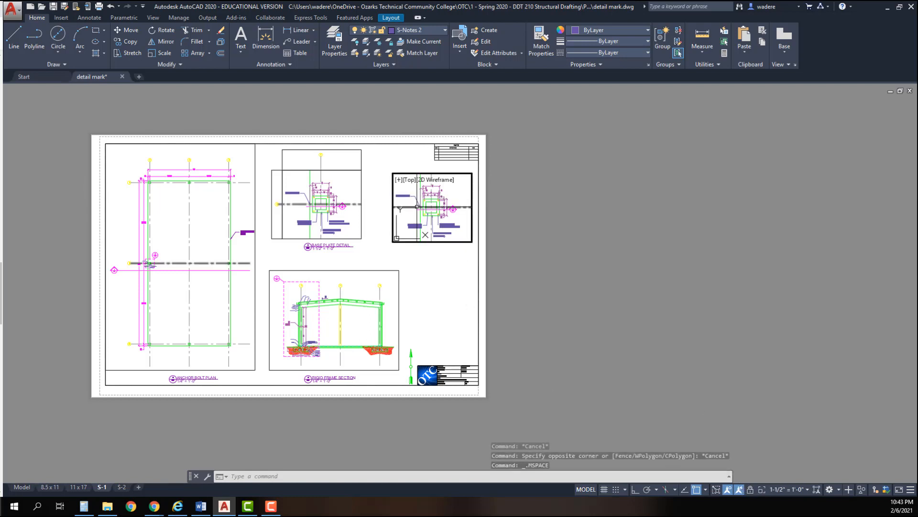
scroll(426, 204, down, 10)
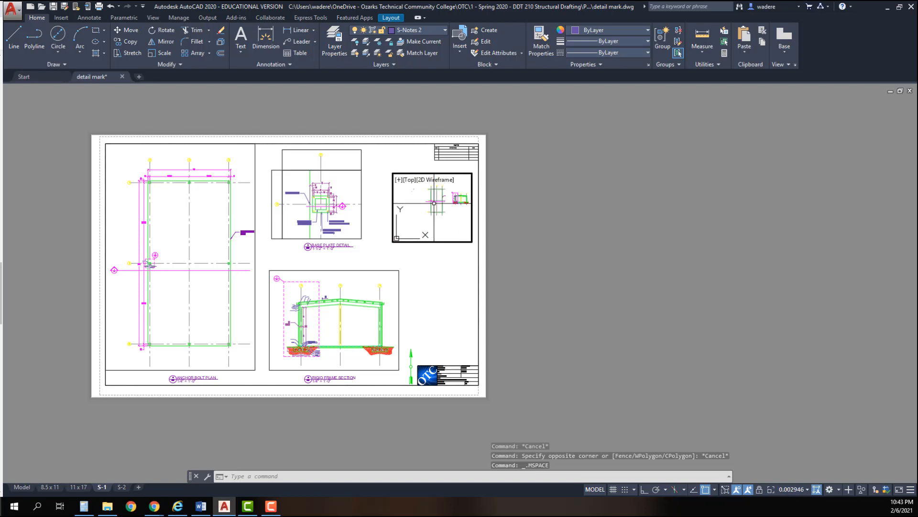
scroll(418, 212, up, 12)
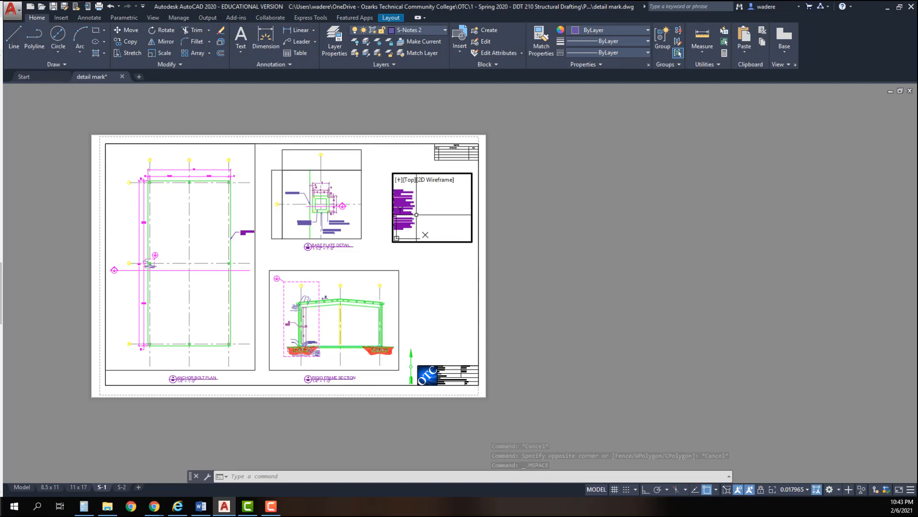
middle_drag(418, 213, 460, 213)
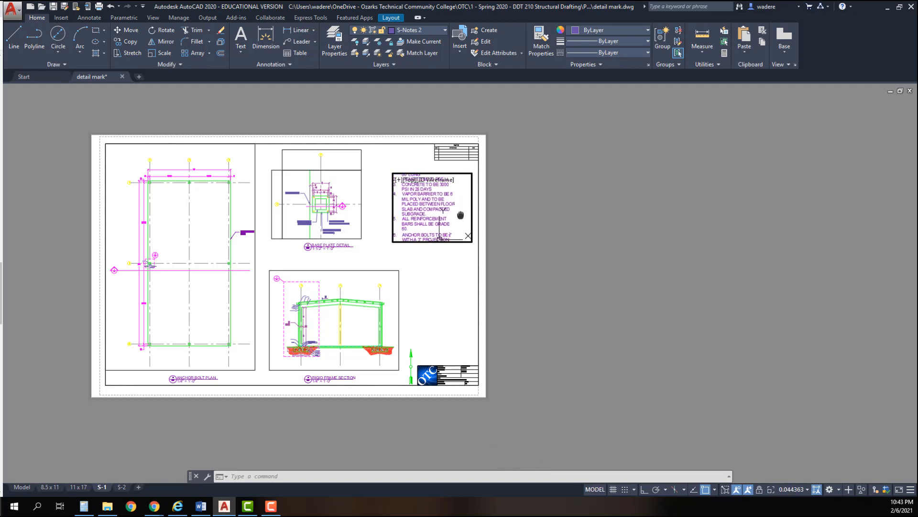
Set the copied viewport's scale to 1/4" = 1'-0", return to paper space and check the GENERAL NOTES
click(806, 489)
scroll(749, 465, down, 1)
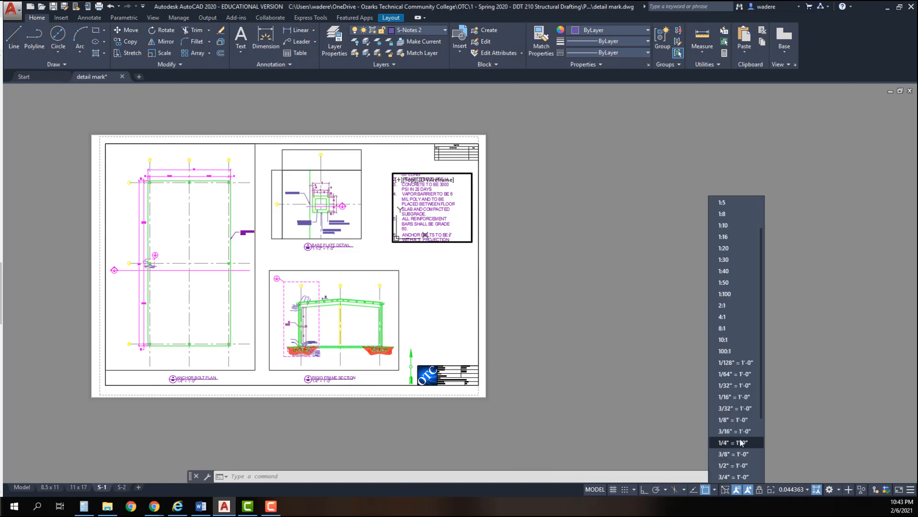
click(739, 438)
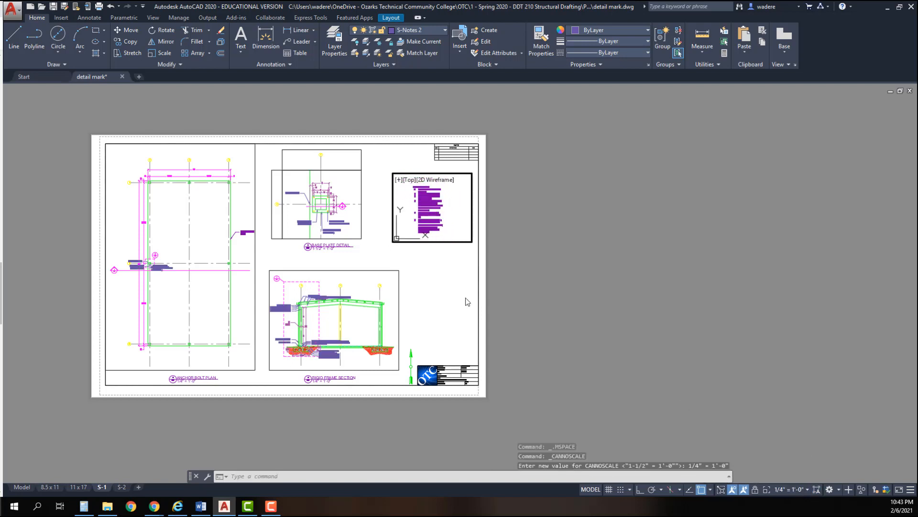
scroll(434, 202, up, 4)
scroll(422, 194, up, 2)
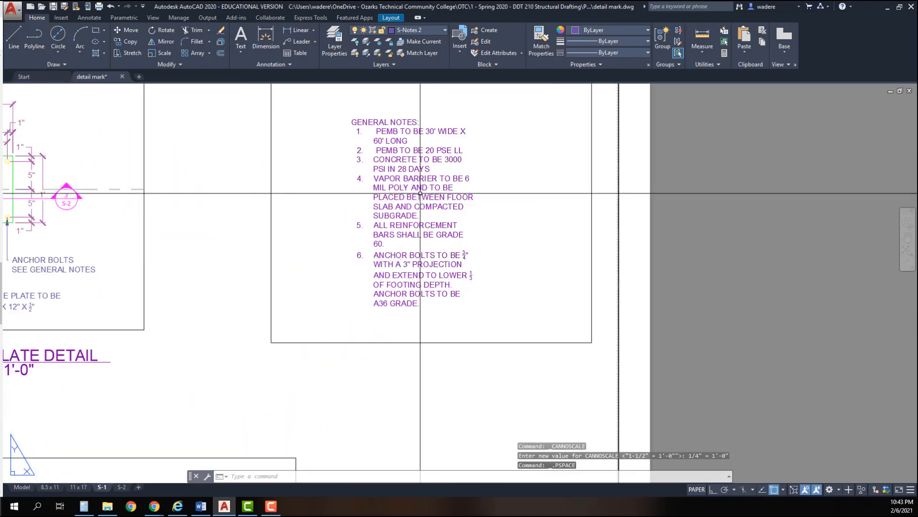
Stretch the left edge of the GENERAL NOTES viewport horizontally inward until it sits close to the text
scroll(306, 195, down, 2)
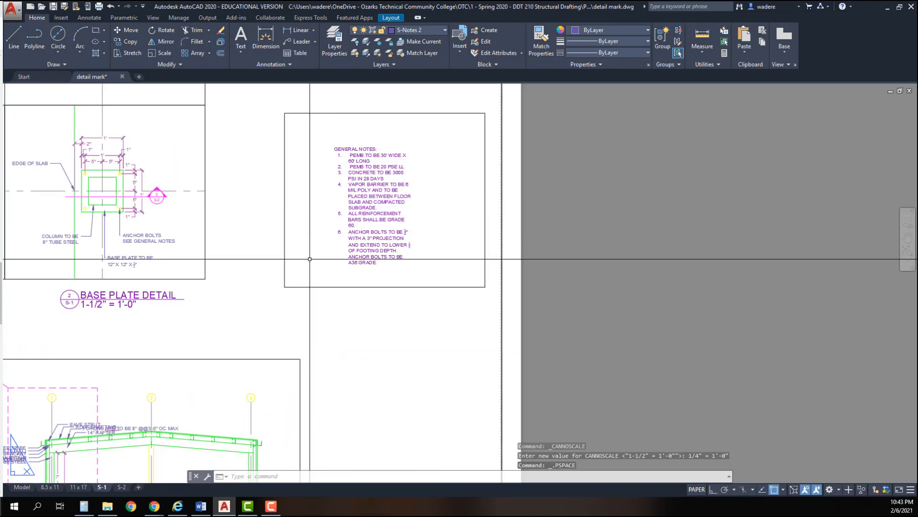
click(129, 52)
click(301, 302)
click(253, 118)
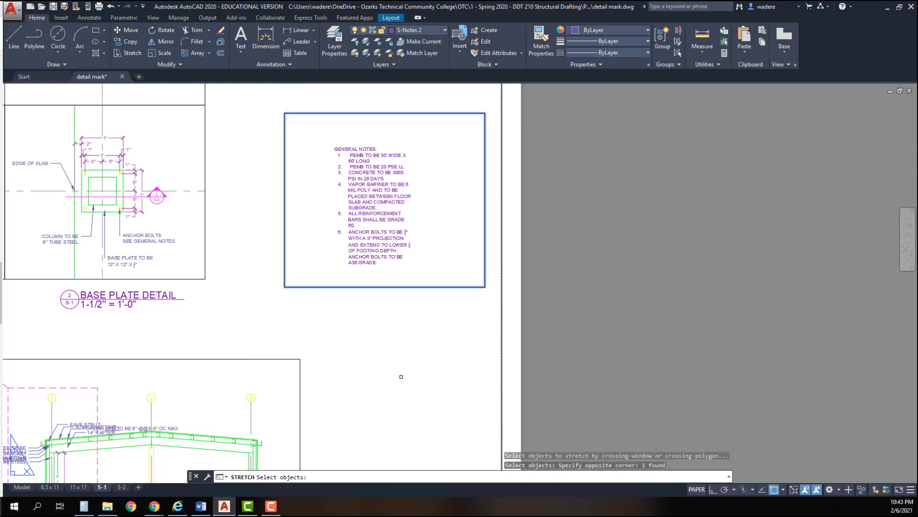
key(Return)
click(369, 376)
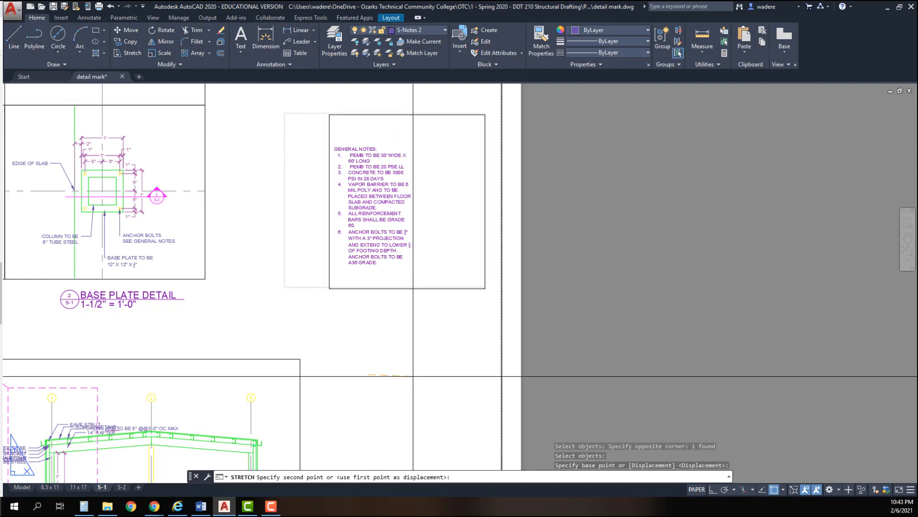
key(F8)
click(414, 376)
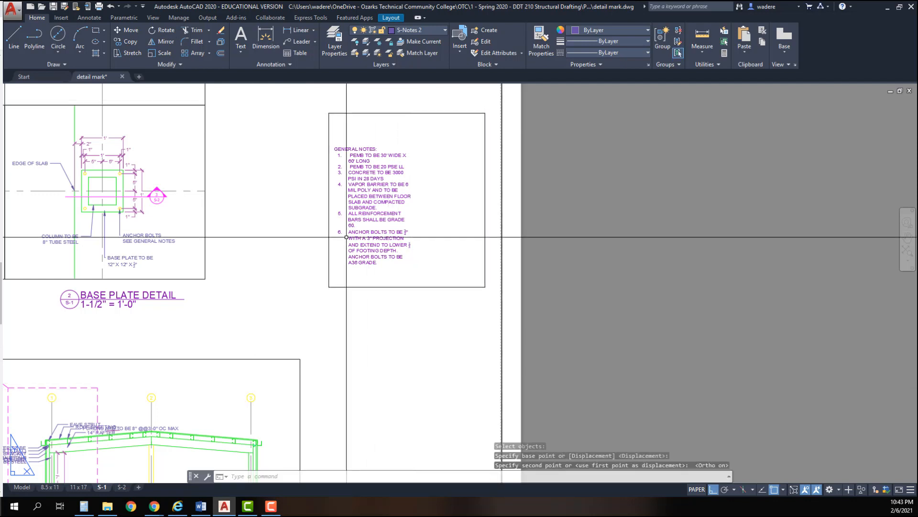
Stretch the right edge of the GENERAL NOTES viewport horizontally inward to sit close to the text
right_click(252, 189)
click(287, 195)
click(496, 308)
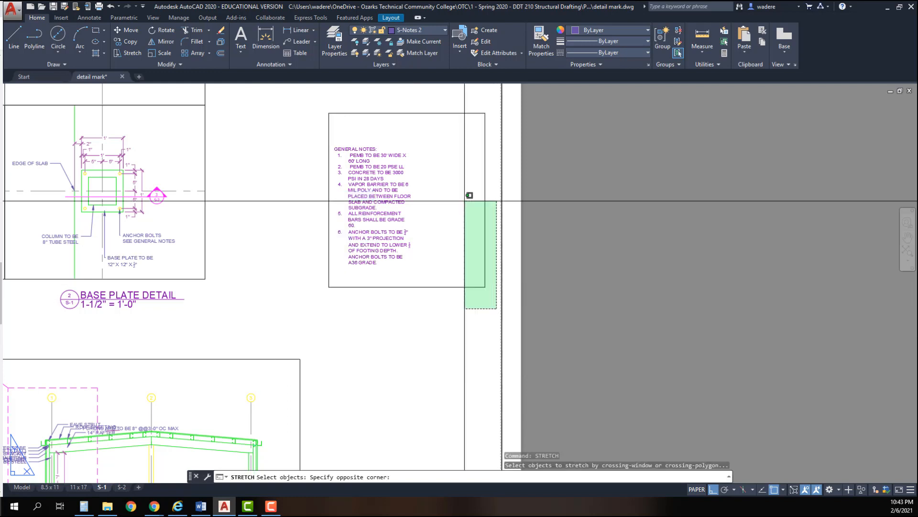
click(464, 201)
key(Return)
click(485, 375)
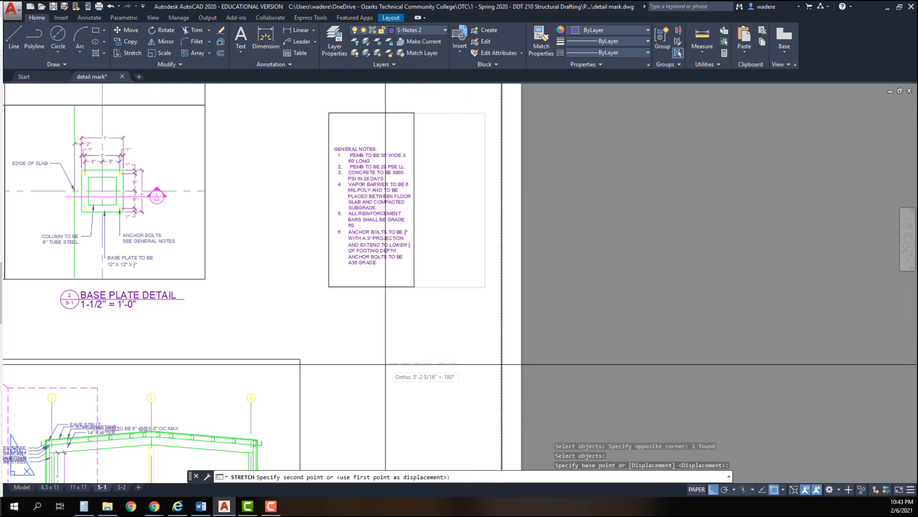
click(414, 375)
key(Escape)
Stretch the top edge of the GENERAL NOTES viewport straight down to just above the heading
right_click(335, 148)
click(378, 151)
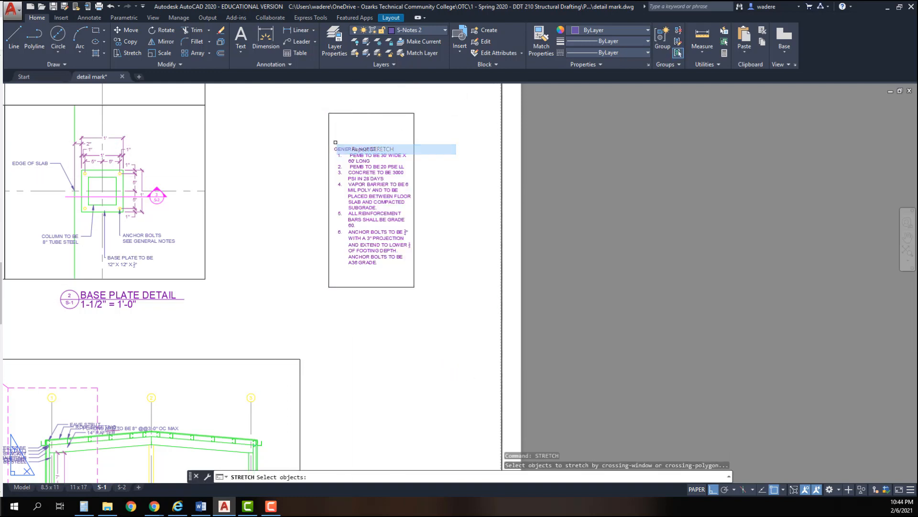
click(421, 124)
click(352, 106)
key(Return)
click(489, 125)
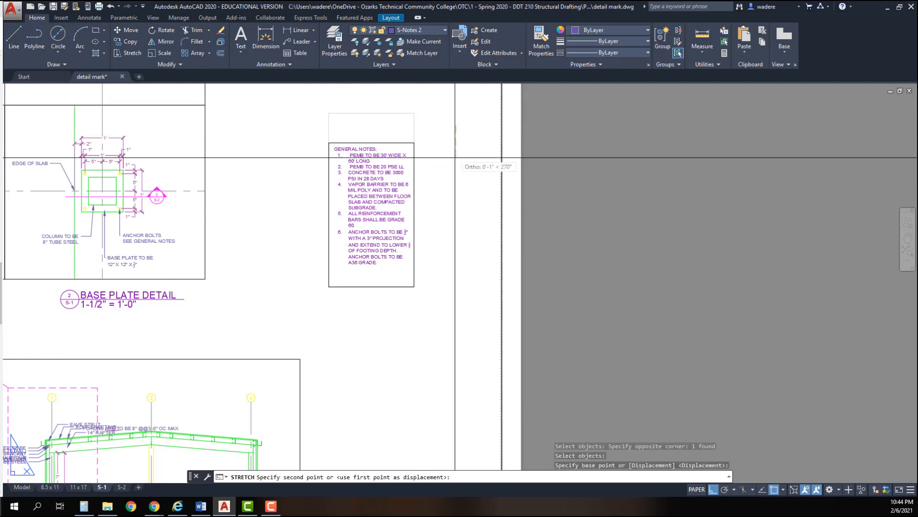
click(459, 157)
Stretch the bottom edge of the GENERAL NOTES viewport straight up toward the last line of the notes
right_click(446, 156)
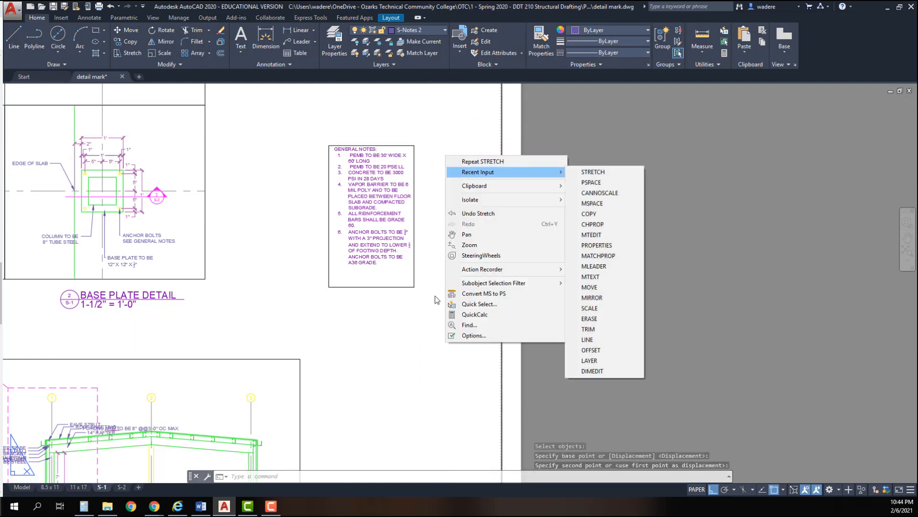
click(461, 160)
click(432, 294)
click(303, 282)
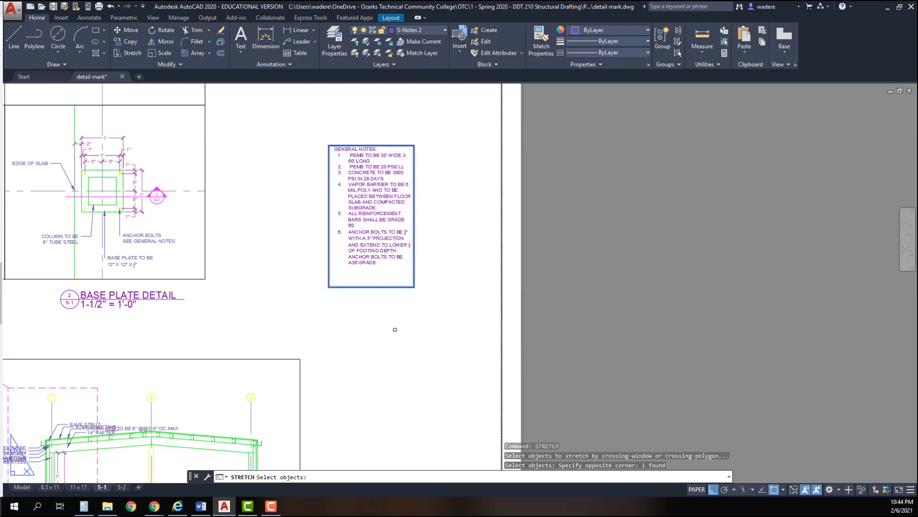
key(Return)
click(396, 329)
click(397, 311)
Move the GENERAL NOTES viewport down the sheet toward the title block
scroll(408, 286, down, 6)
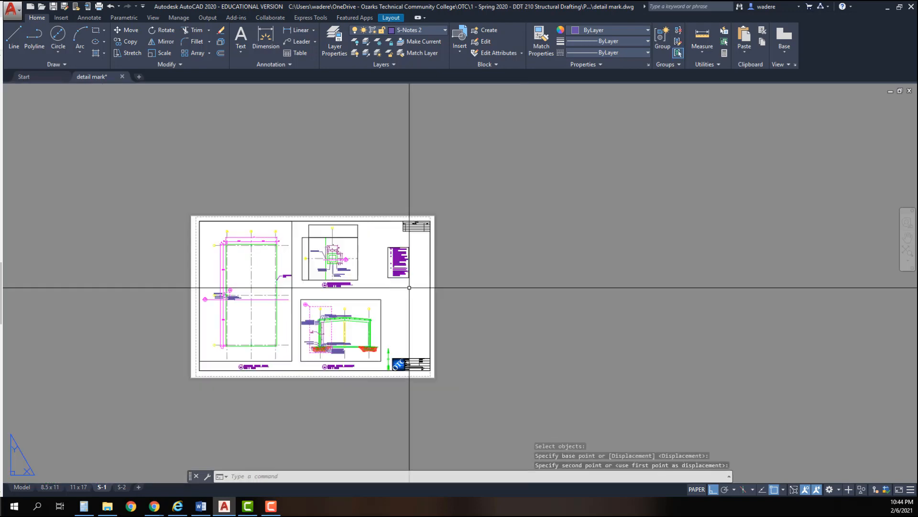
middle_drag(408, 287, 348, 247)
key(Escape)
scroll(355, 248, up, 2)
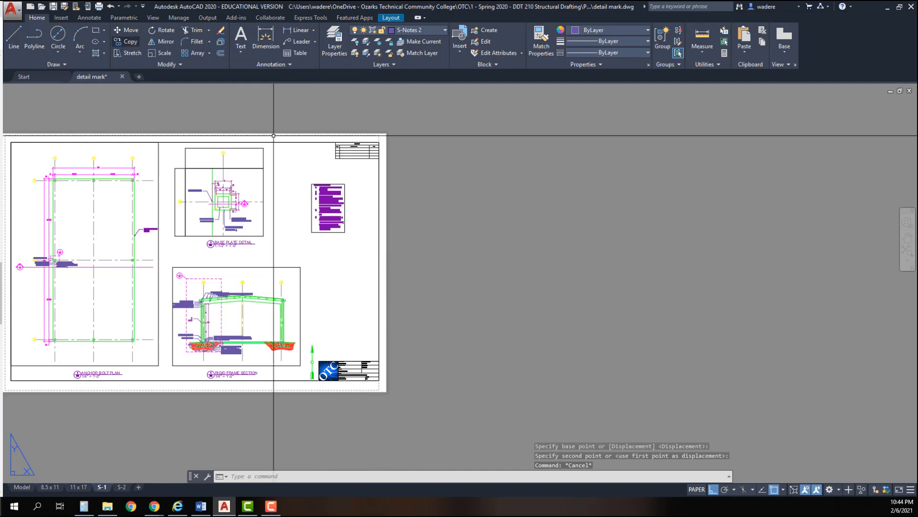
click(136, 32)
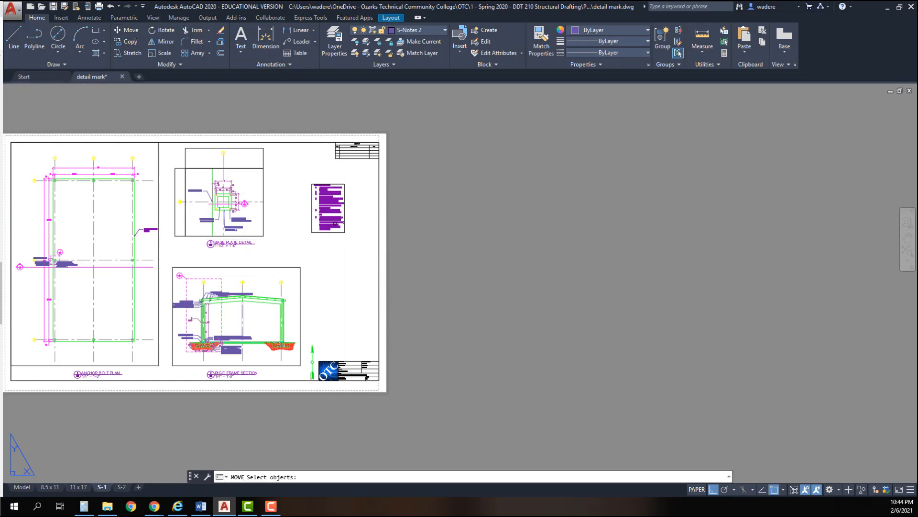
click(344, 241)
click(331, 201)
right_click(335, 222)
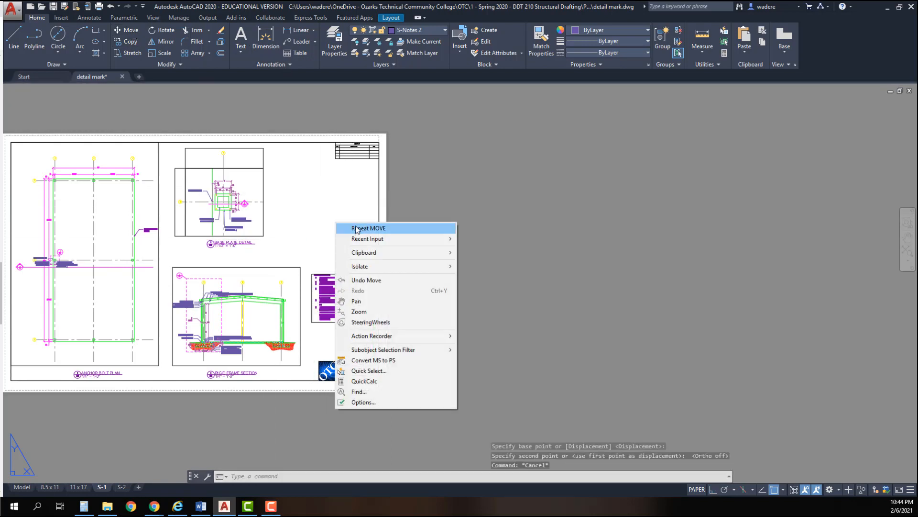
Move the north arrow toward the sheet's right border and place the GENERAL NOTES viewport directly above the title block's OTC logo
click(355, 228)
click(352, 266)
click(334, 307)
right_click(334, 307)
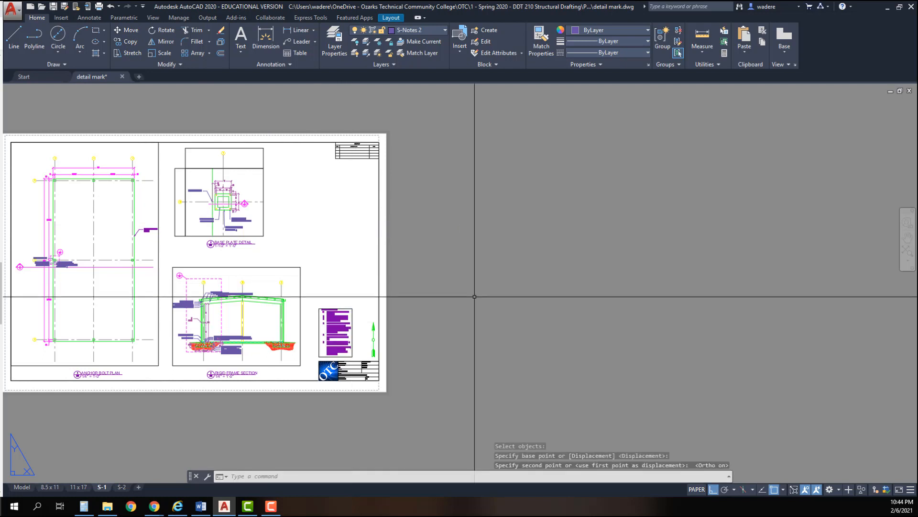
key(Escape)
key(Escape)
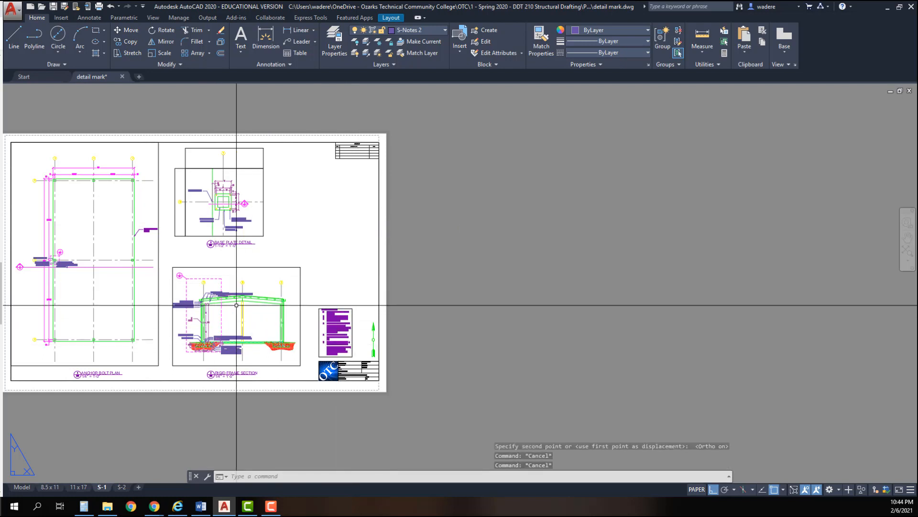
Activate the GENERAL NOTES viewport, lock its display and return to paper space
middle_drag(328, 329, 417, 319)
scroll(417, 319, up, 3)
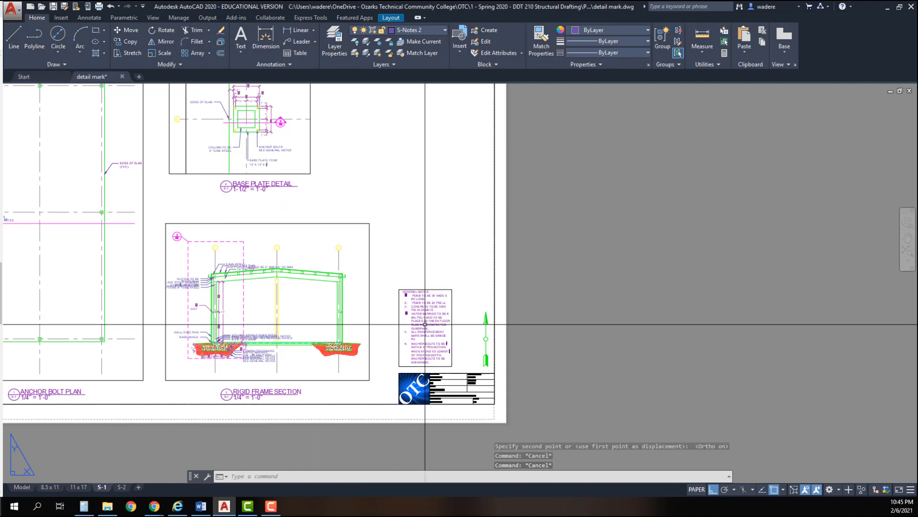
double_click(404, 330)
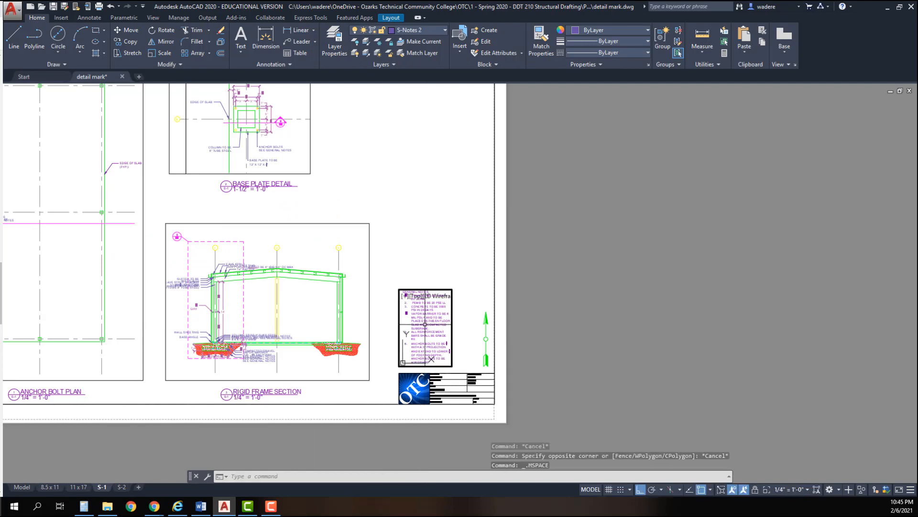
click(756, 490)
double_click(447, 222)
Copy the GENERAL NOTES viewport to the clipboard, using the sheet border's lower-right corner as the base point
scroll(469, 226, down, 2)
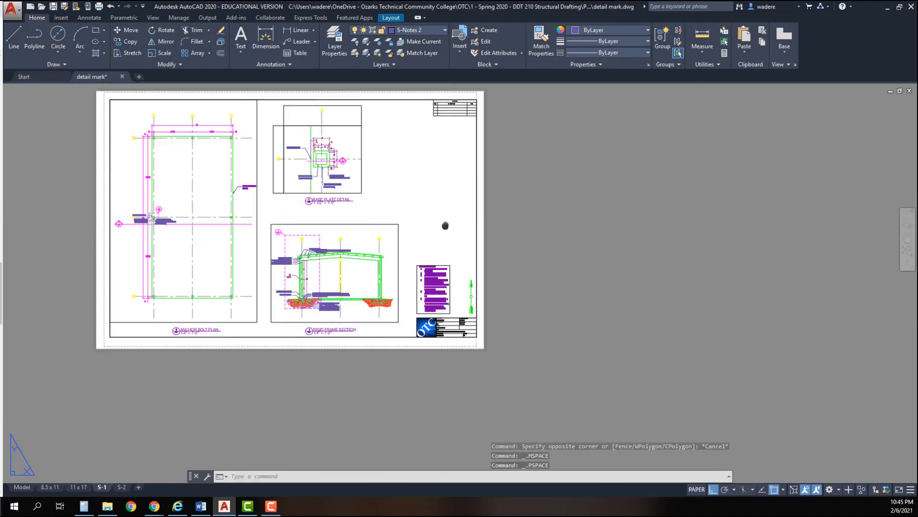
middle_drag(442, 219, 394, 217)
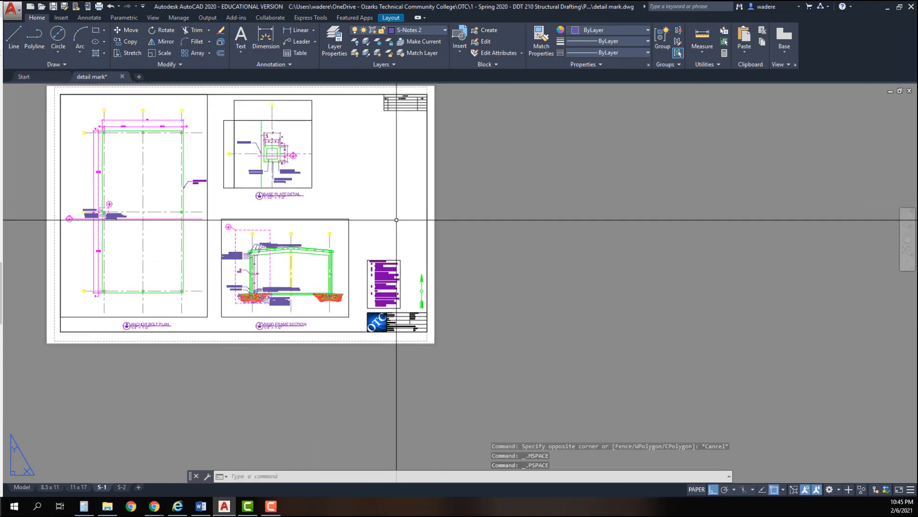
right_click(350, 194)
mouse_move(375, 225)
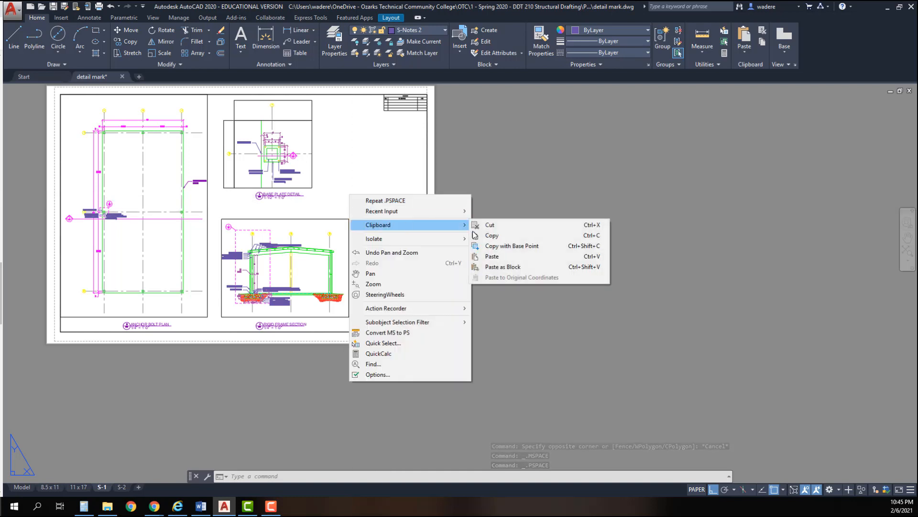
click(502, 246)
click(428, 331)
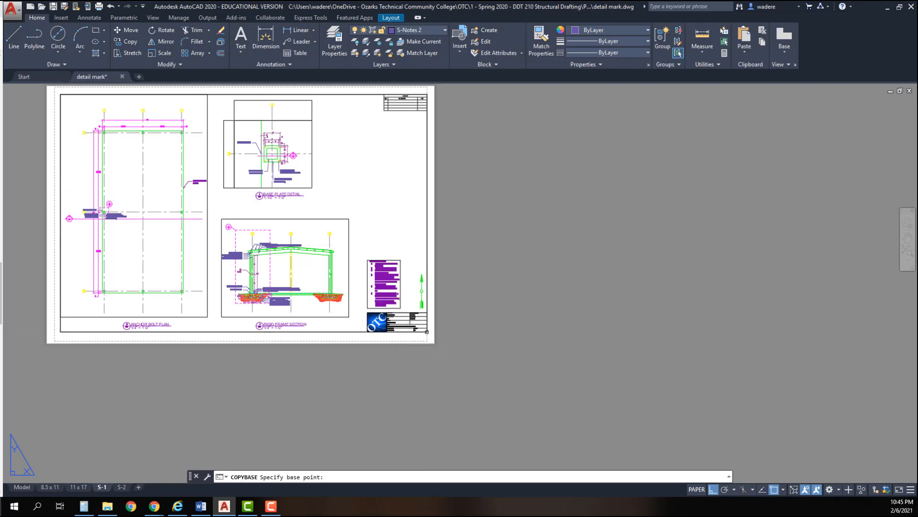
click(410, 302)
click(389, 279)
key(Return)
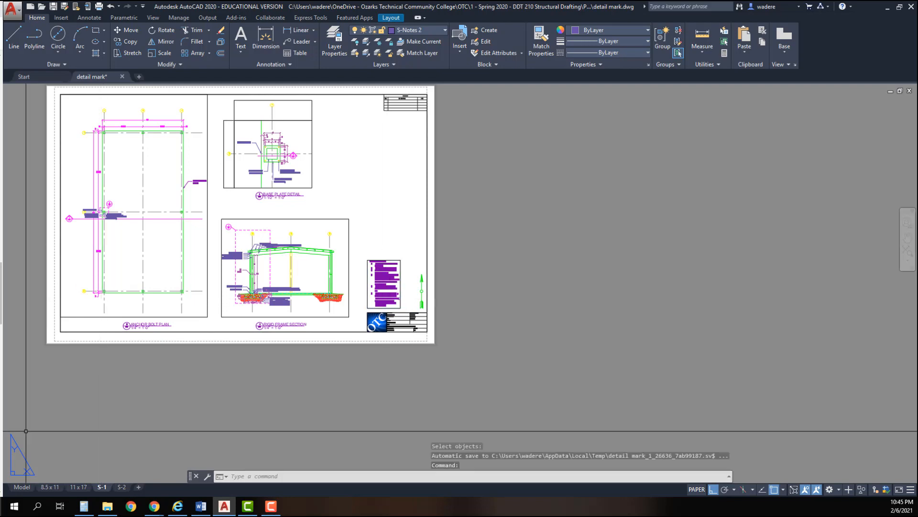
Paste the GENERAL NOTES viewport onto layout S-2, inserting it at the lower-right corner of the sheet border
click(122, 487)
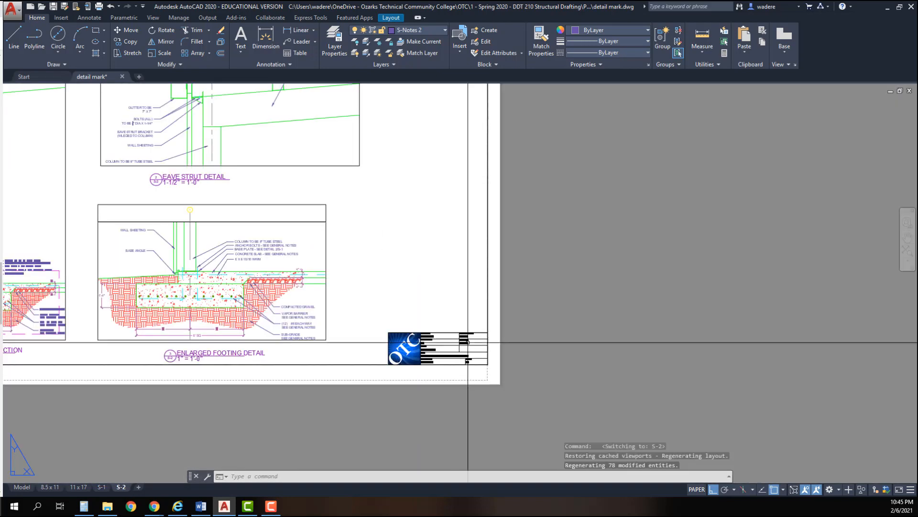
right_click(414, 276)
mouse_move(487, 313)
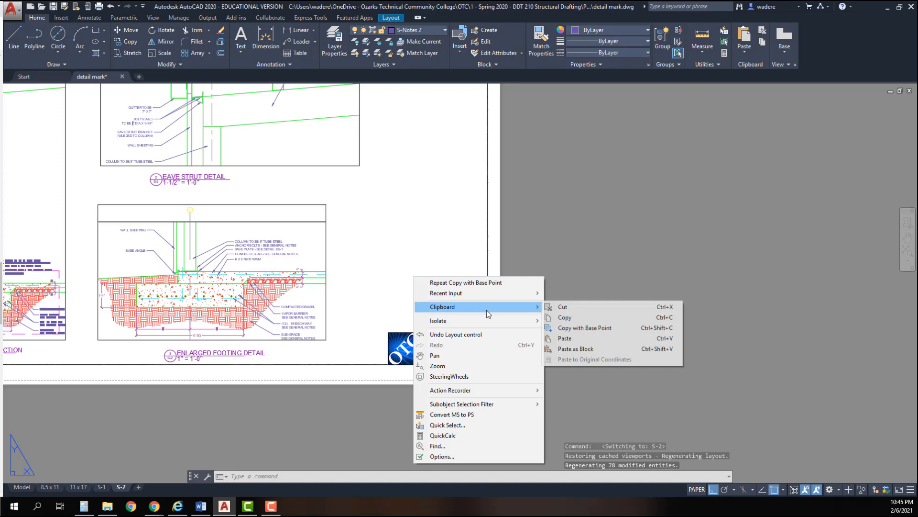
click(565, 339)
click(488, 365)
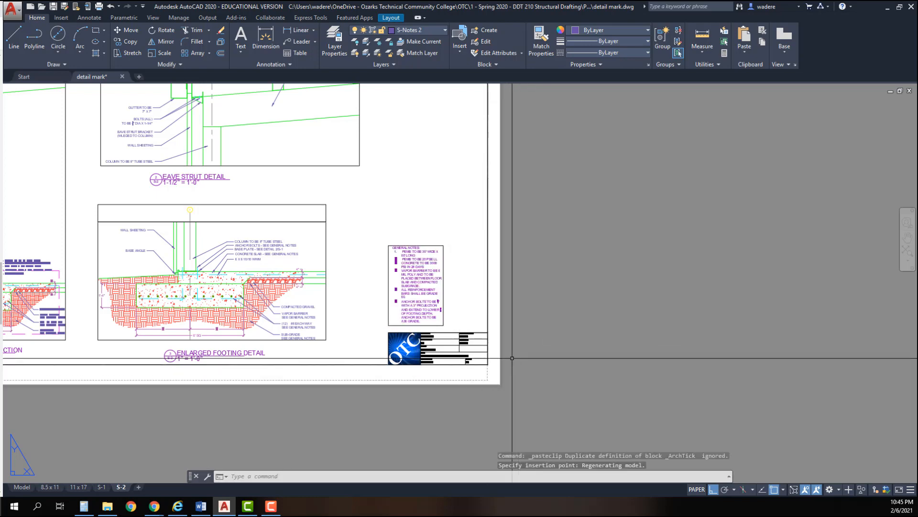
scroll(378, 356, down, 3)
key(Escape)
key(Escape)
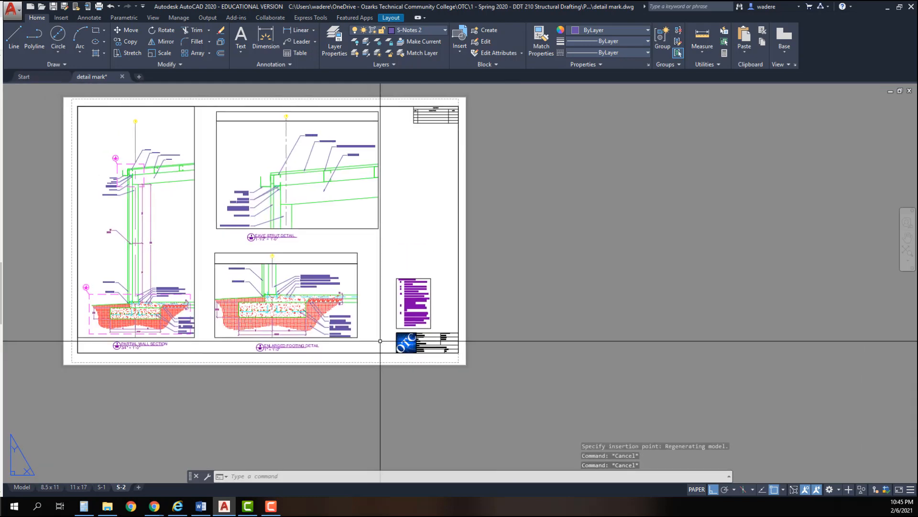
On layout S-1, make S-Notes current and hide the overlapping base plate notes in the anchor bolt plan viewport only, returning to paper space
click(102, 486)
scroll(107, 132, up, 4)
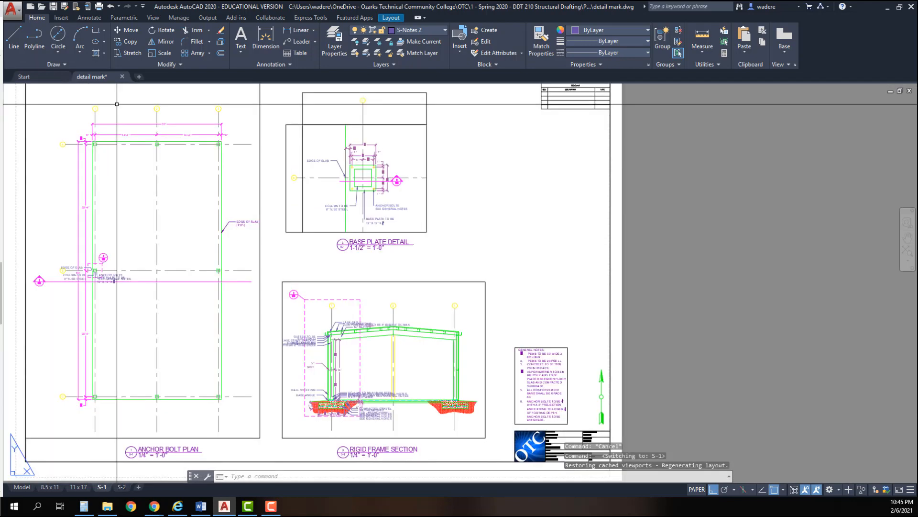
scroll(261, 264, down, 2)
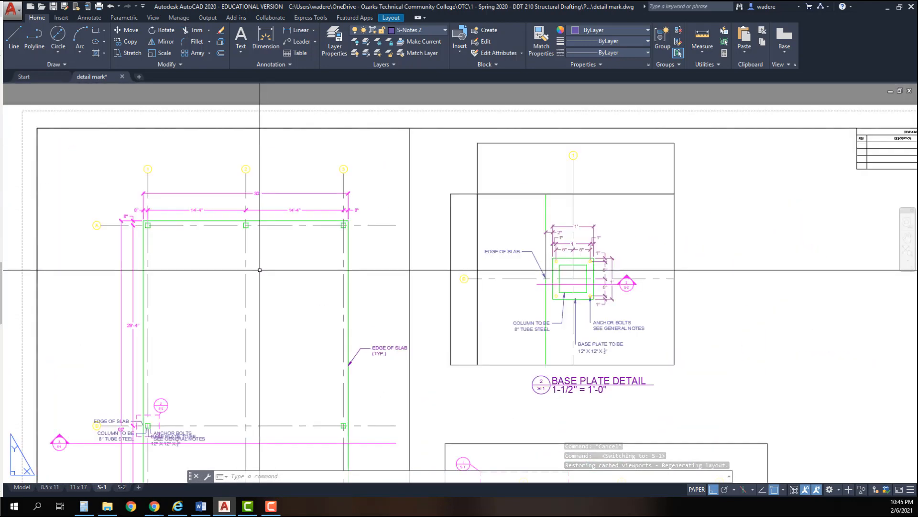
middle_drag(257, 279, 251, 161)
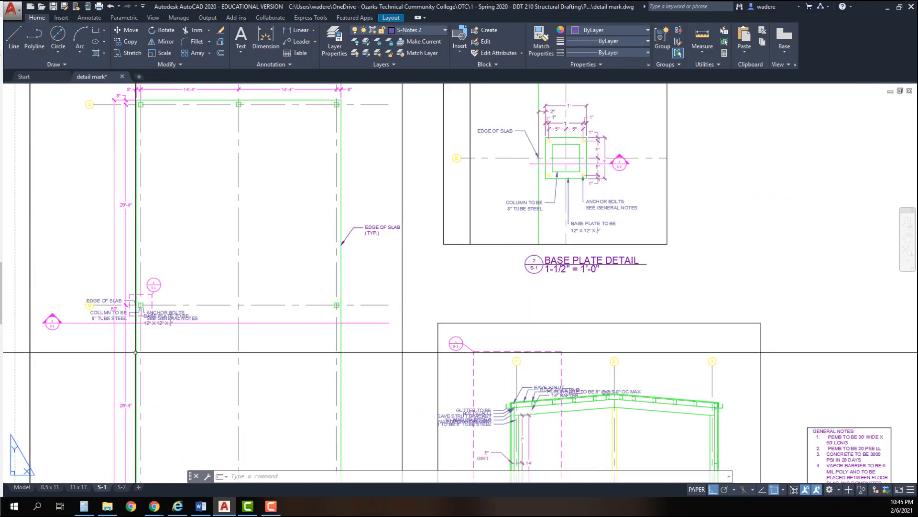
scroll(149, 342, up, 2)
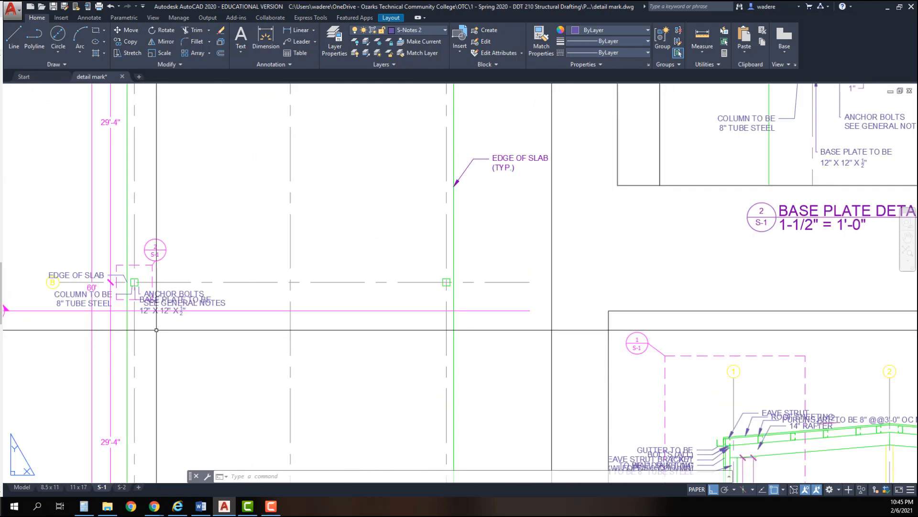
scroll(158, 335, up, 2)
middle_drag(158, 335, 250, 318)
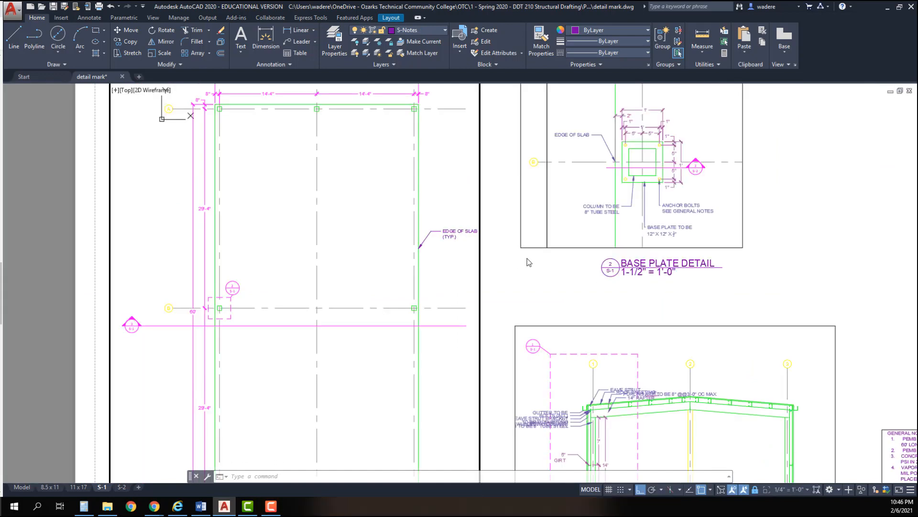
double_click(527, 259)
Inspect the rigid frame section and the base plate detail with its notes on sheet S-1
middle_drag(550, 279, 507, 272)
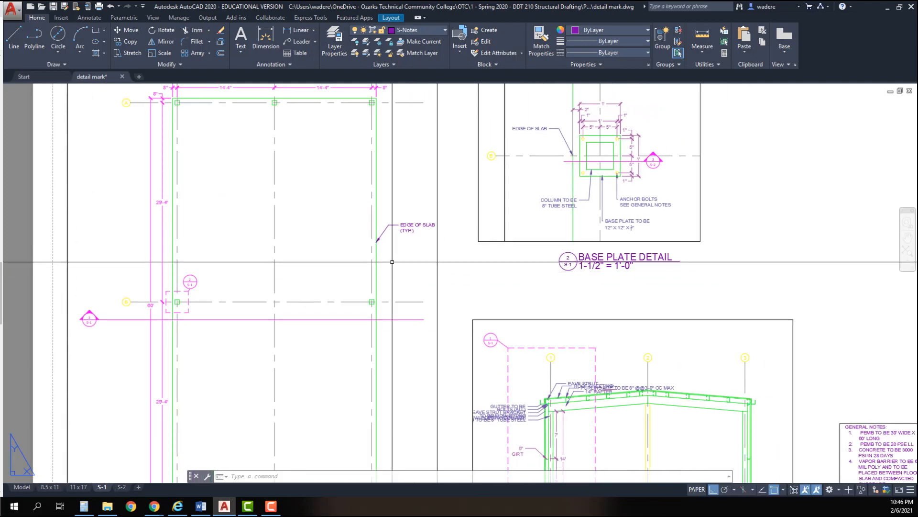
scroll(297, 337, down, 2)
middle_drag(293, 344, 143, 274)
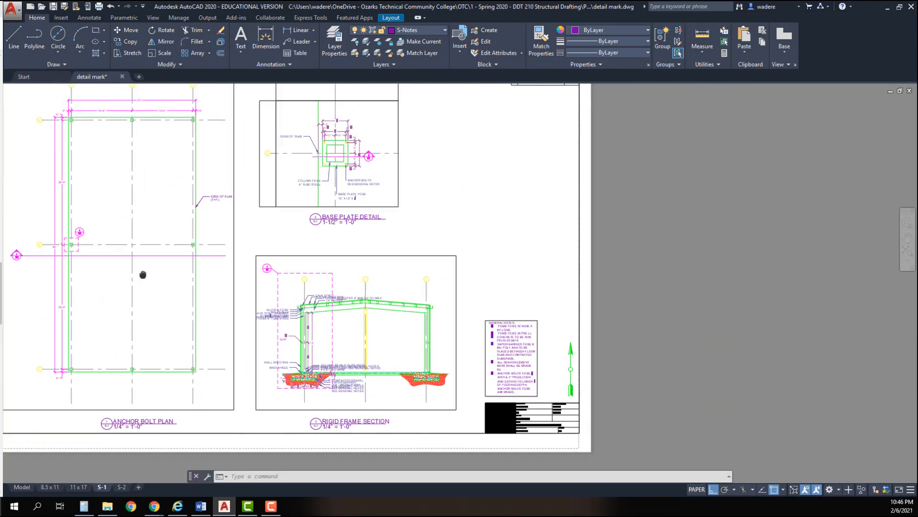
scroll(387, 88, up, 4)
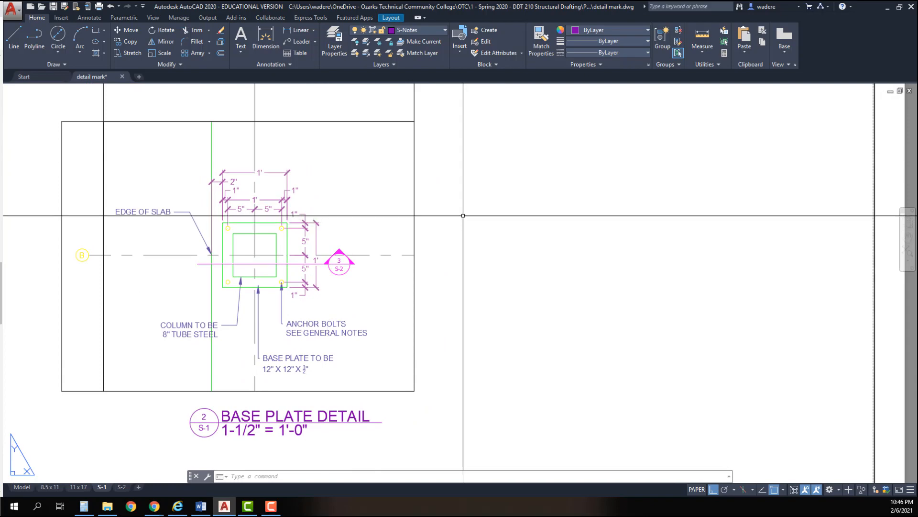
Activate the rigid frame section viewport on S-1 and hide its overlapping eave and footing notes and footing dimensions in that viewport only
scroll(463, 215, down, 3)
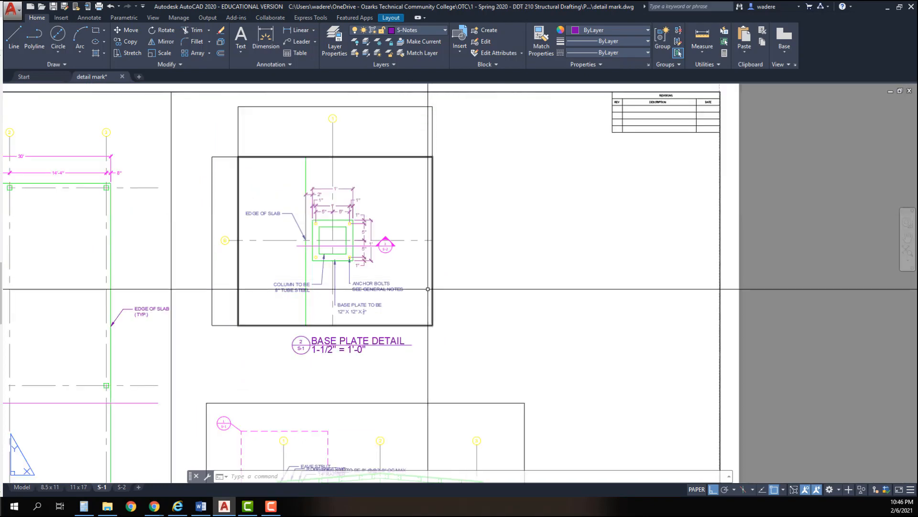
middle_drag(437, 451, 373, 229)
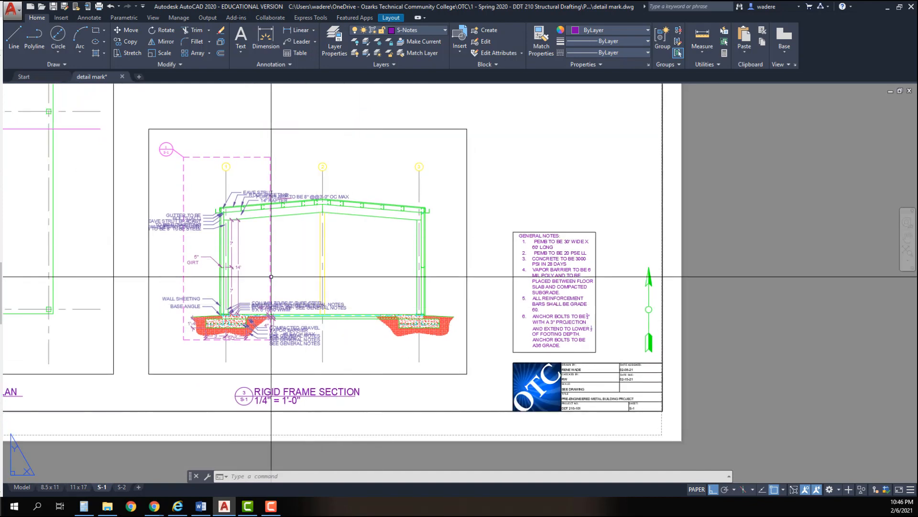
scroll(348, 273, up, 2)
middle_drag(349, 272, 367, 284)
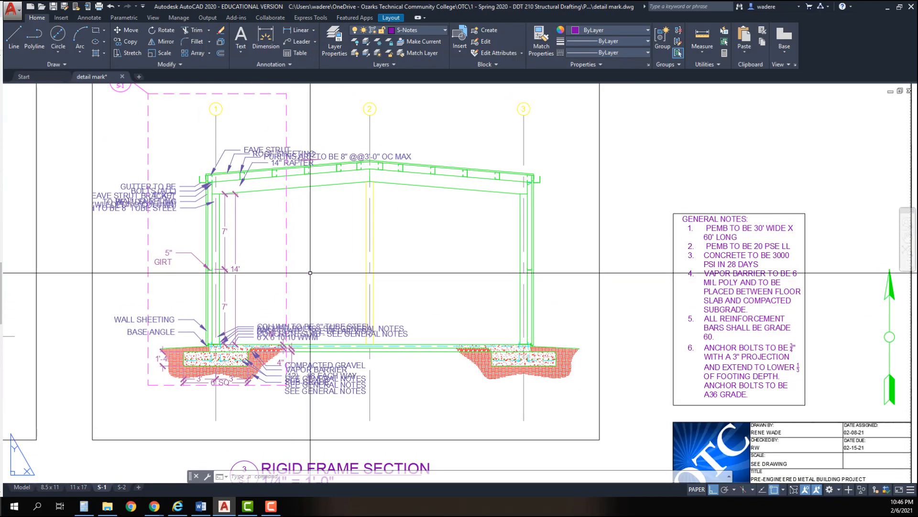
click(371, 260)
double_click(371, 259)
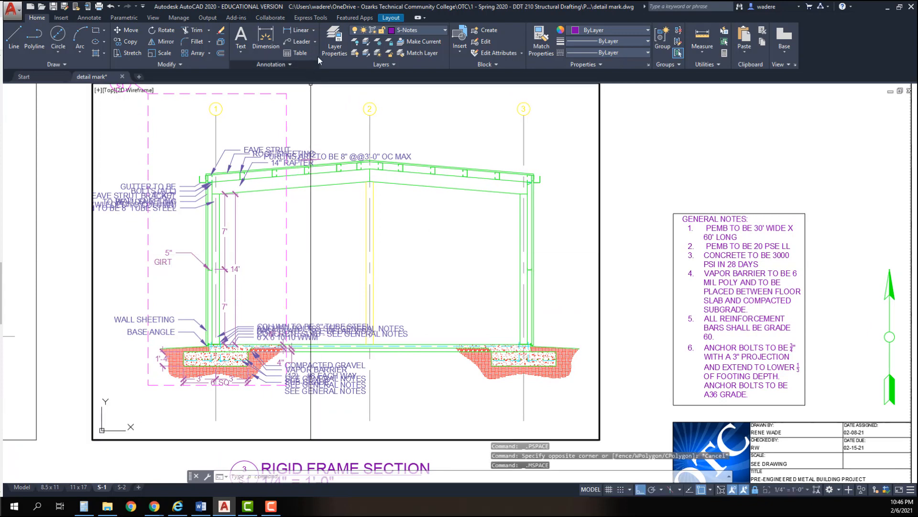
click(334, 44)
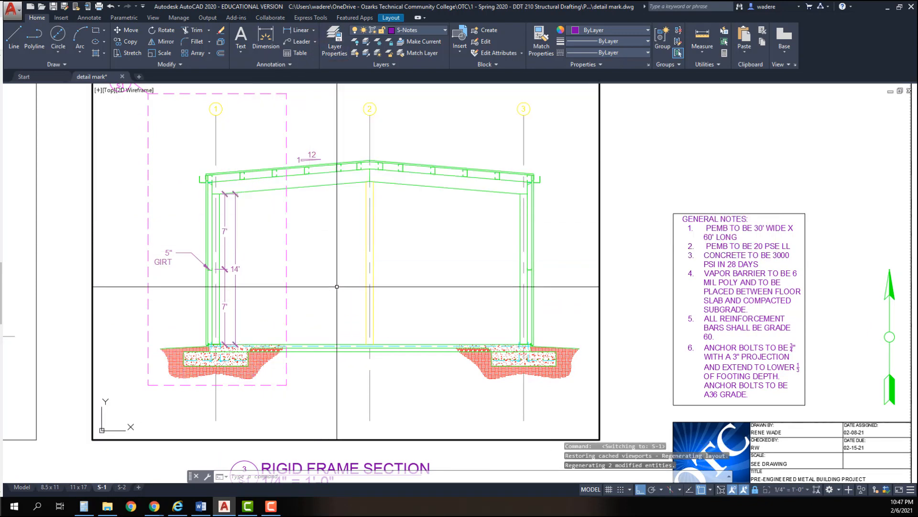
middle_drag(336, 286, 340, 316)
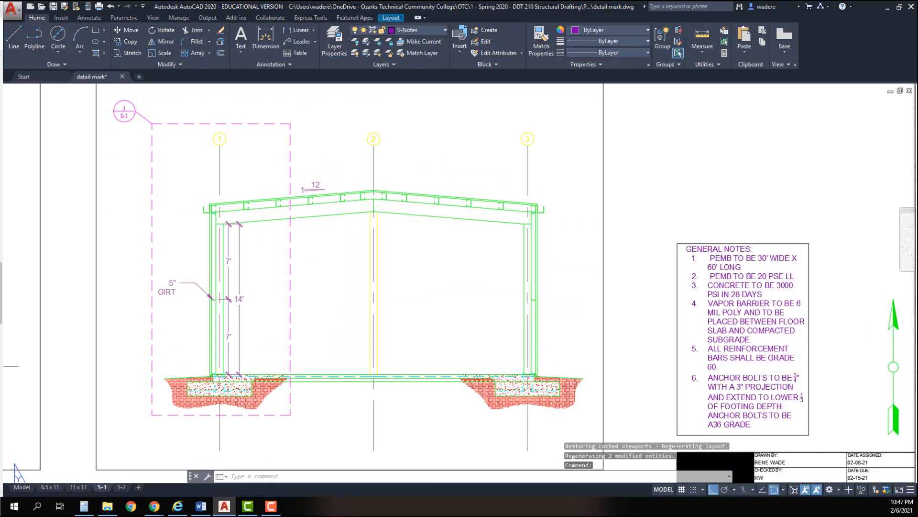
scroll(341, 316, down, 2)
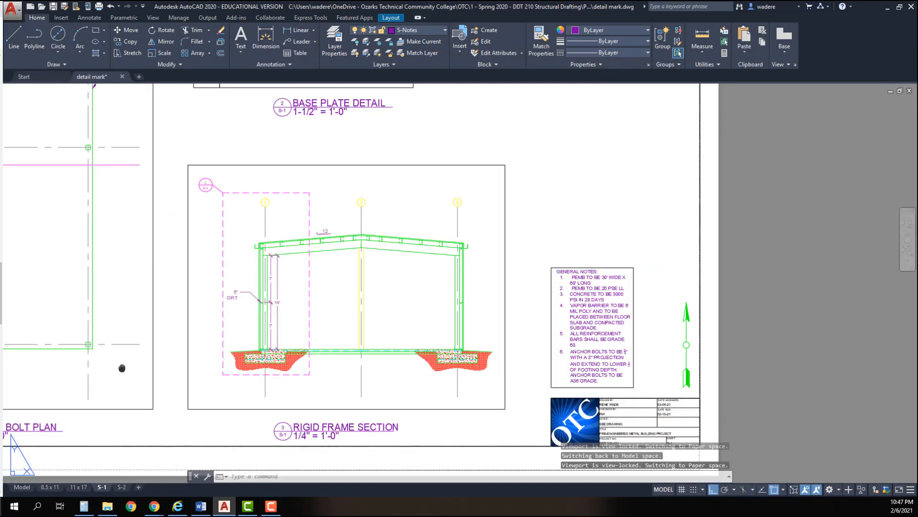
middle_drag(123, 369, 288, 318)
On layout S-2, activate the partial wall section viewport and open the layer properties at the S-Notes layers
click(122, 486)
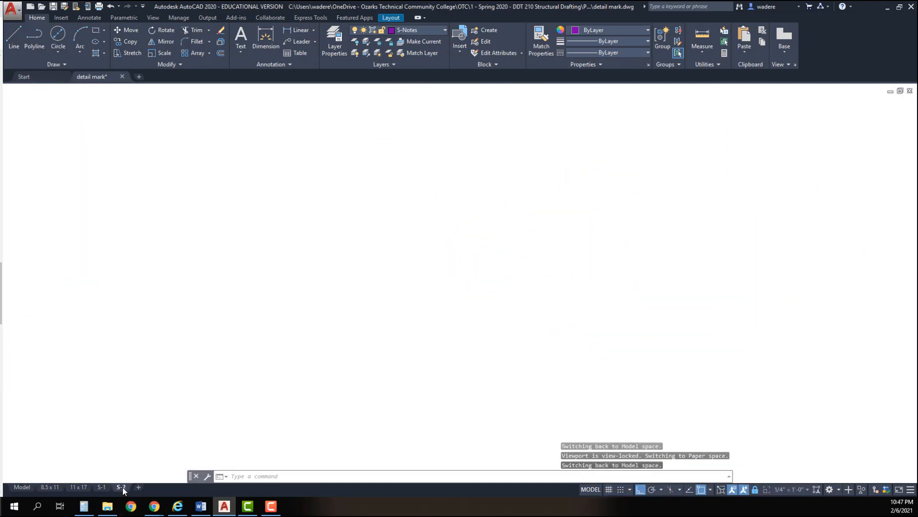
scroll(138, 168, up, 4)
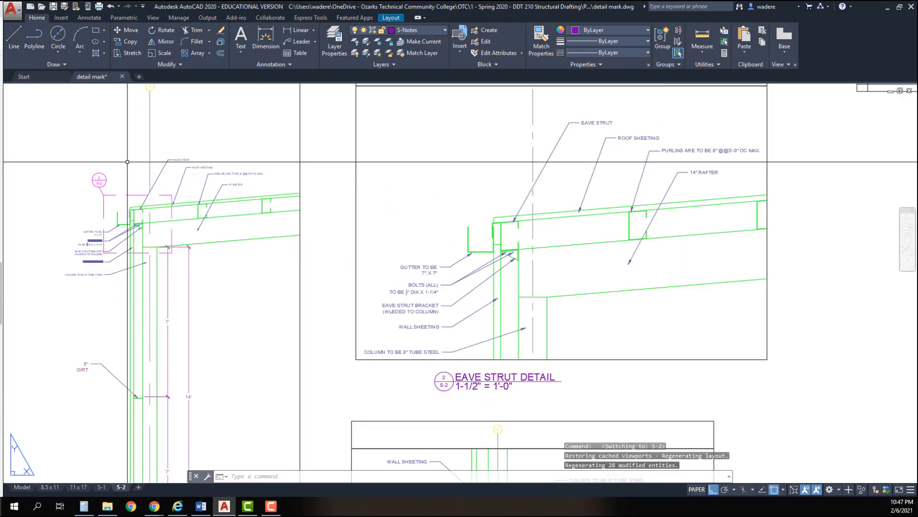
scroll(137, 167, down, 2)
middle_drag(150, 184, 171, 160)
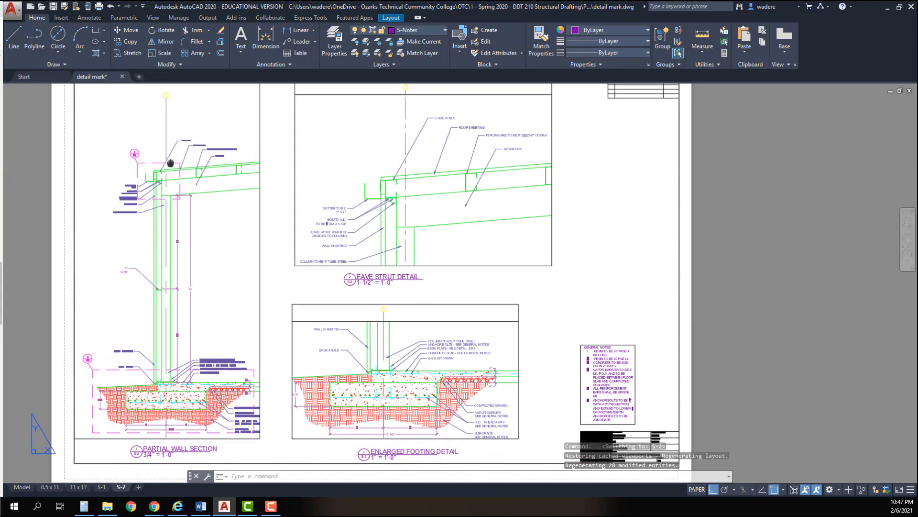
double_click(199, 157)
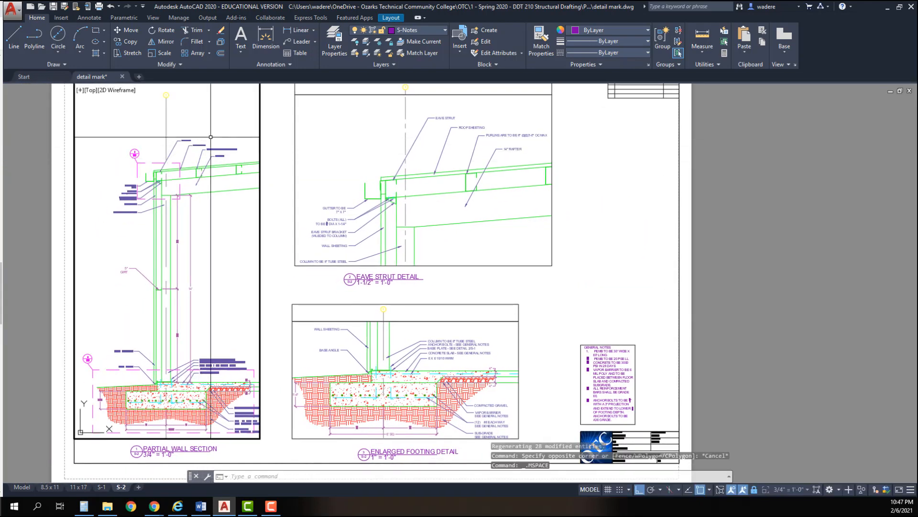
click(334, 44)
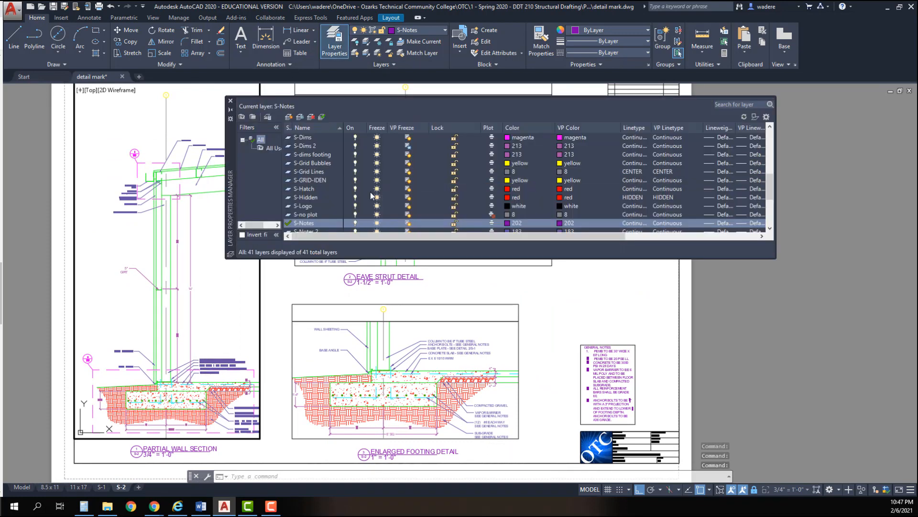
scroll(367, 226, down, 1)
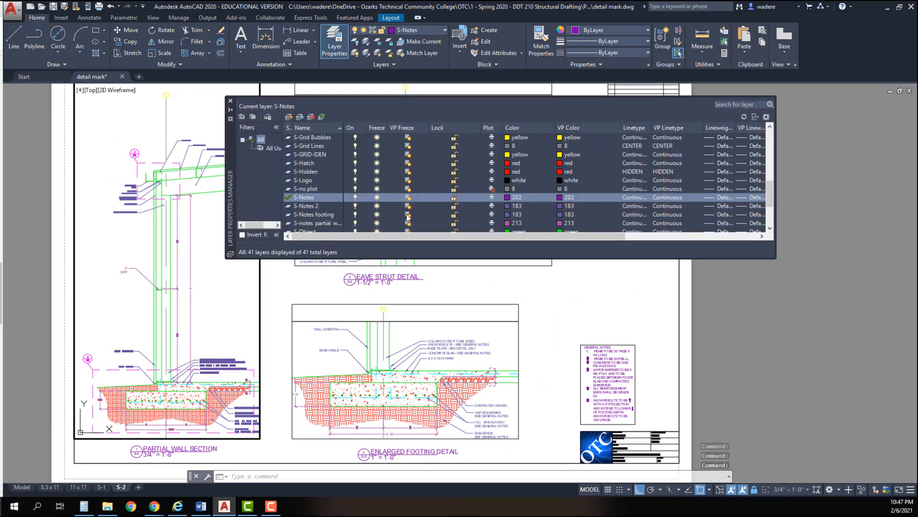